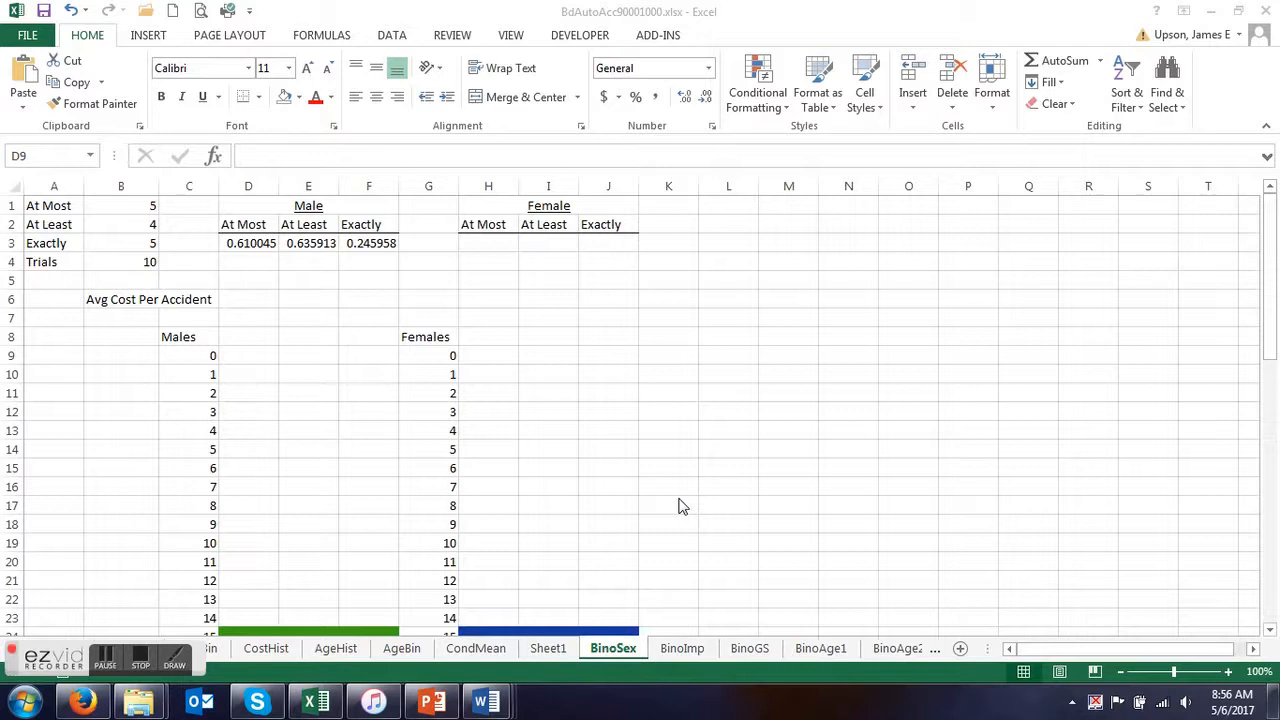
Begin an IF formula in cell D9 with the condition C9>=$B$4, locking the trials reference as absolute.
click(250, 355)
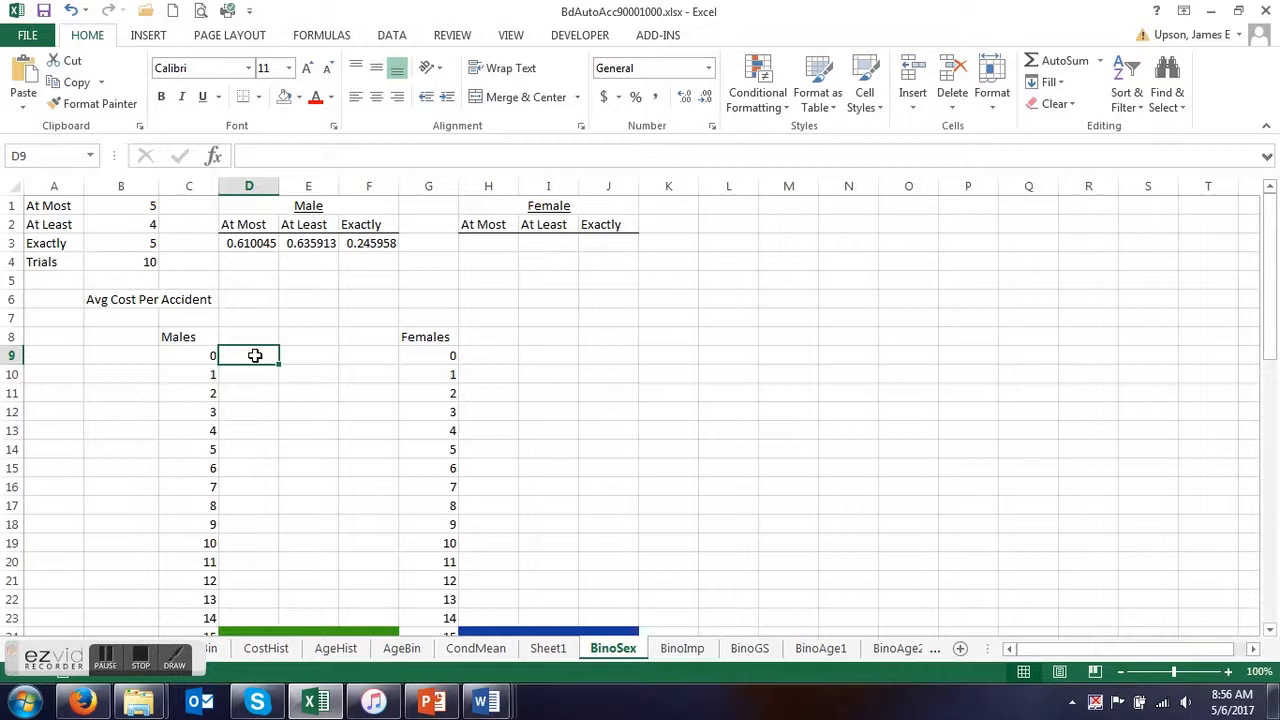
text(=)
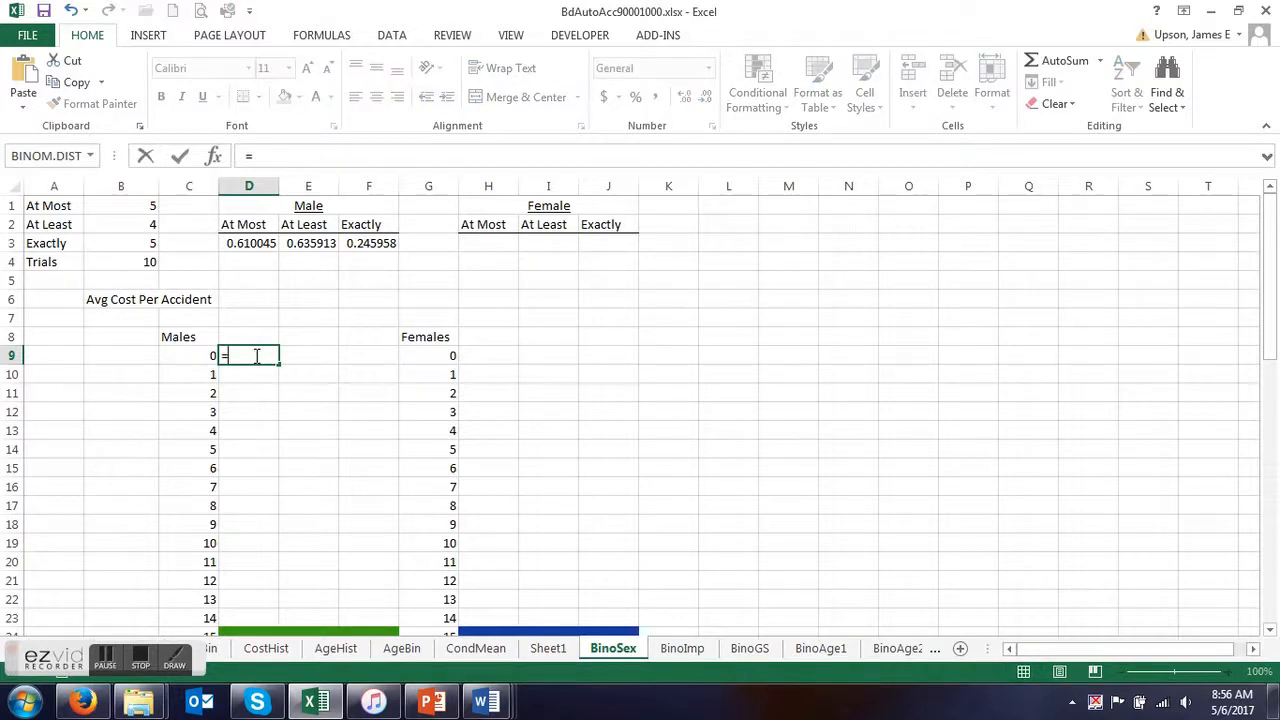
text(if()
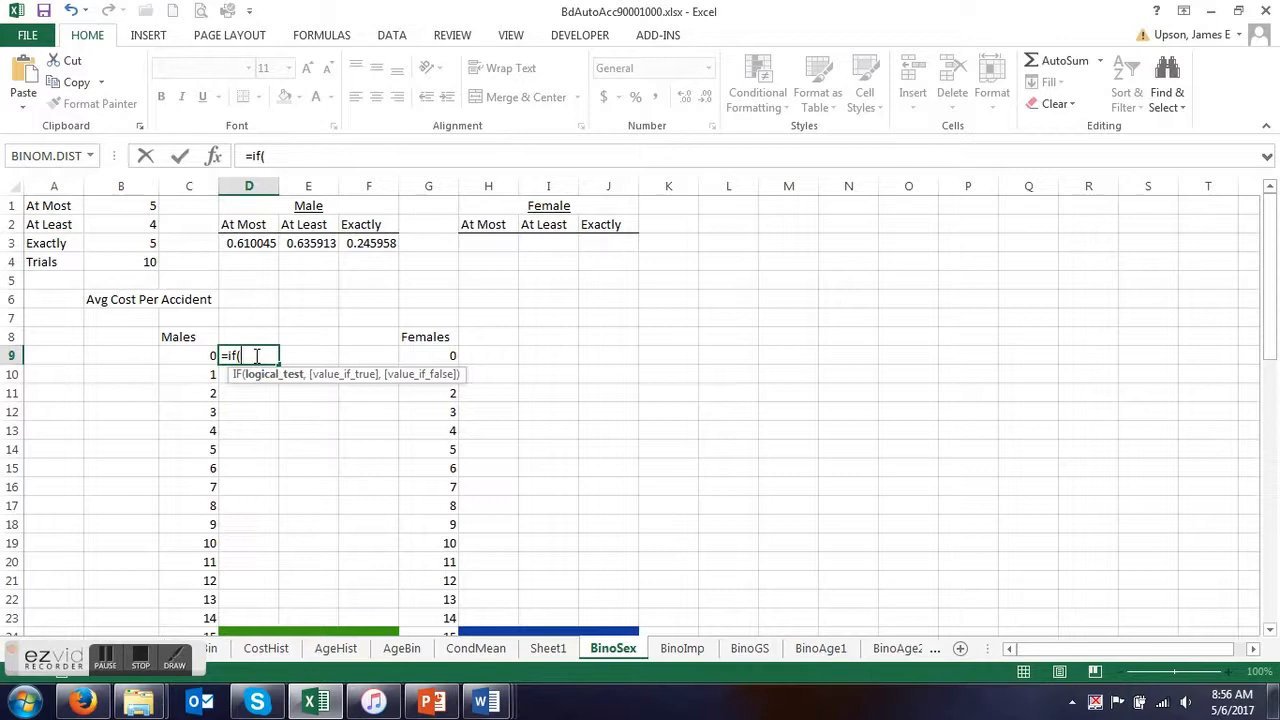
click(192, 356)
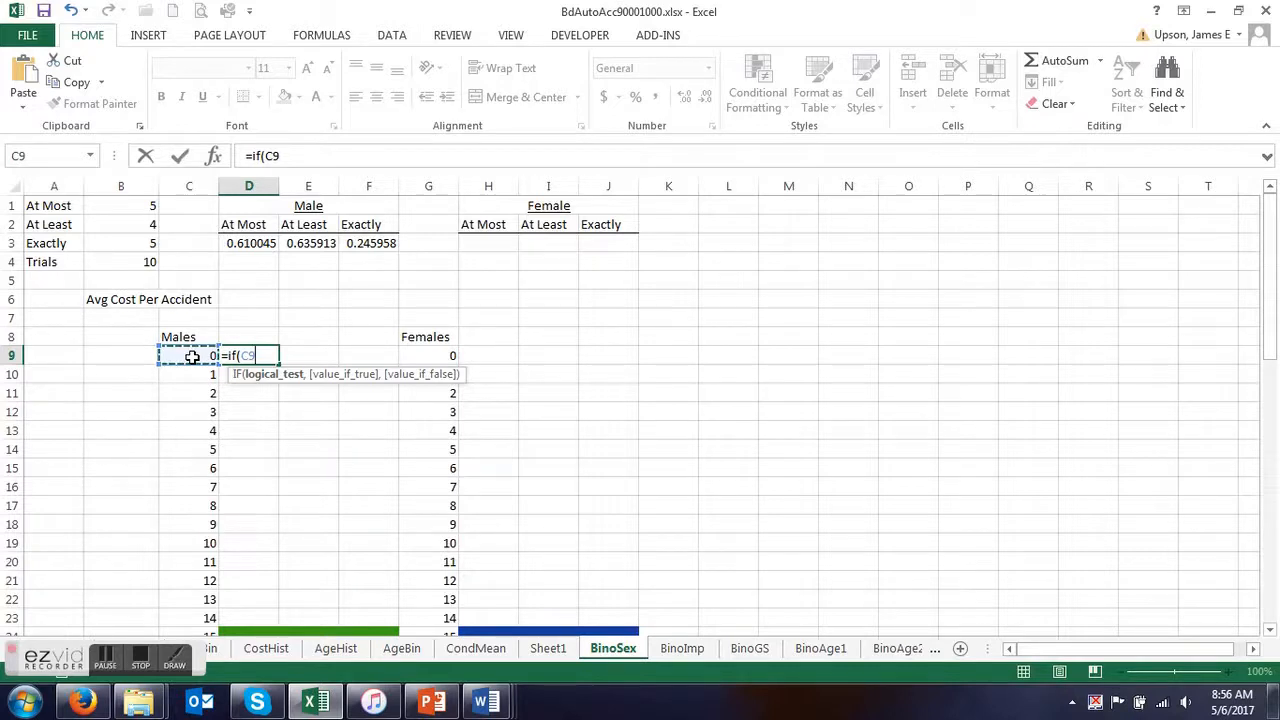
text(>=)
click(148, 261)
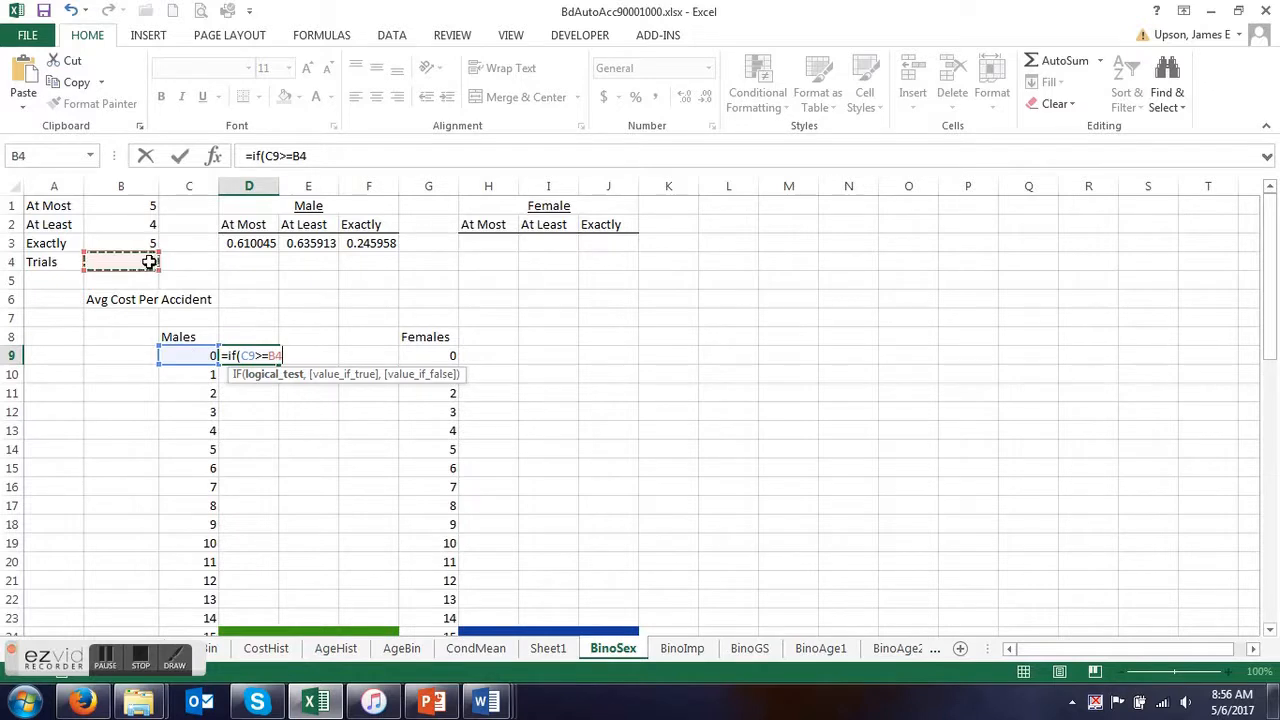
key(F4)
text(,)
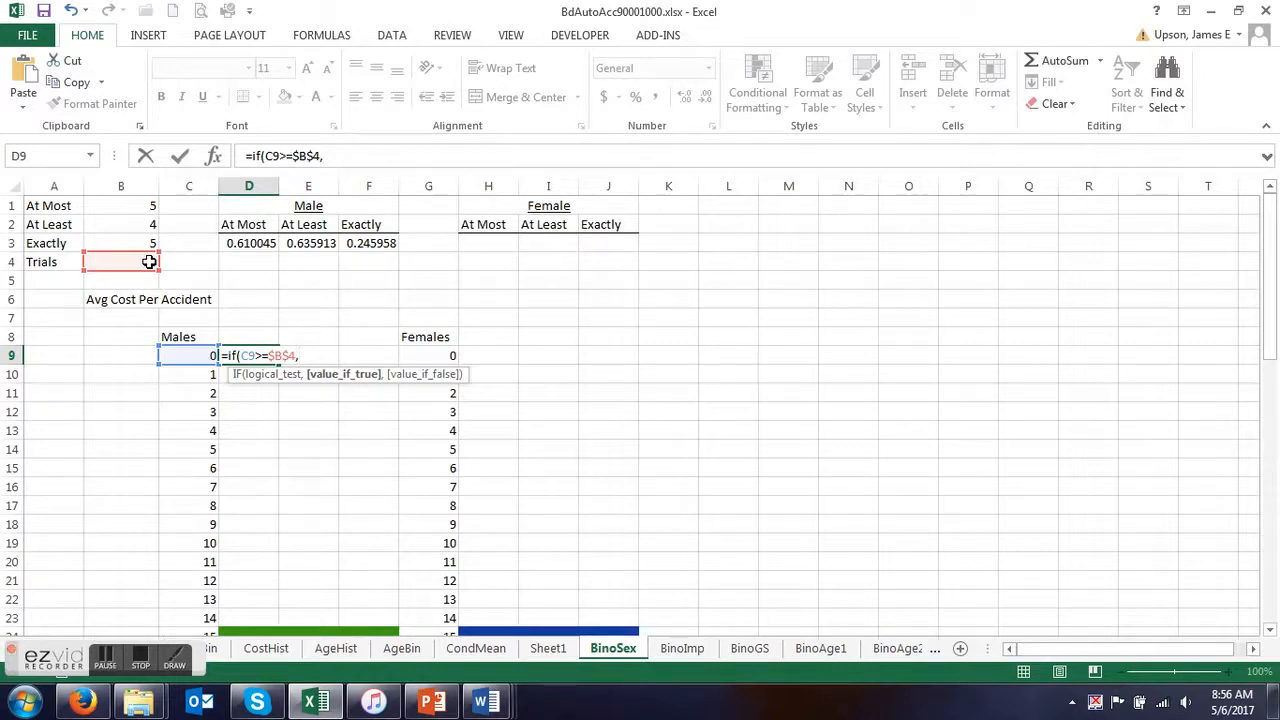
text(bino)
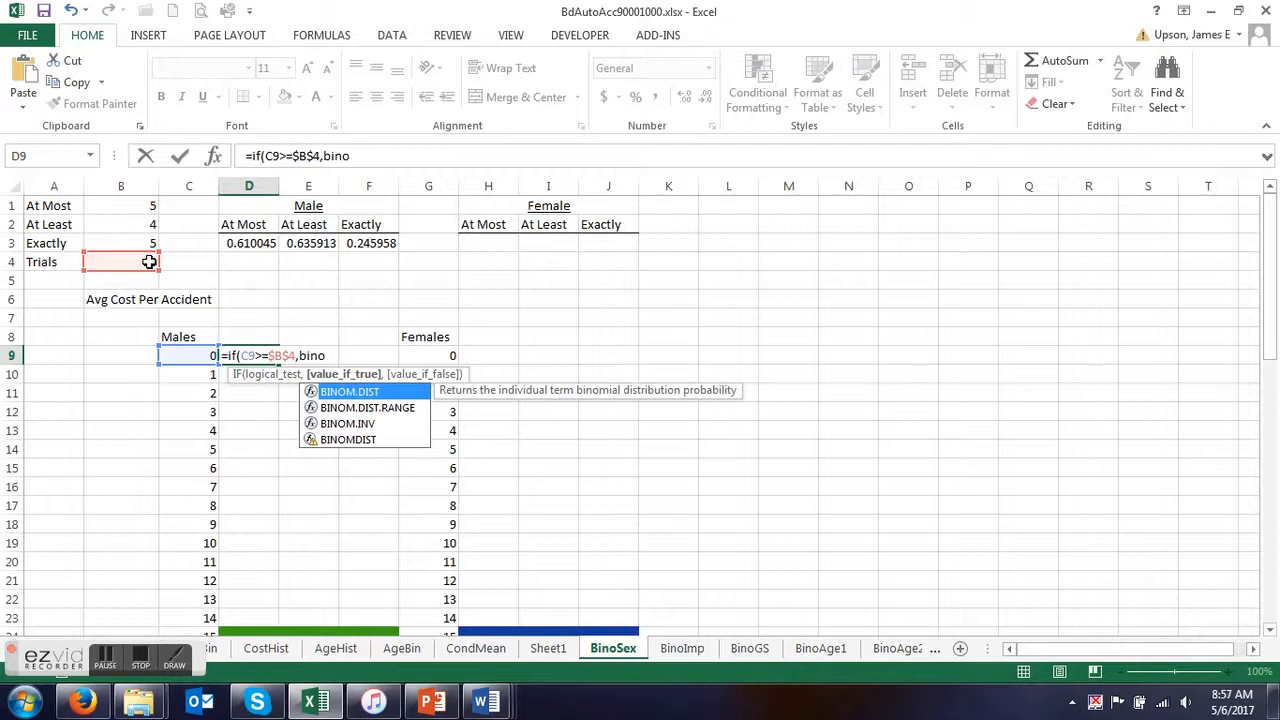
Add BINOM.DIST as the IF formula's true value, with C9 as the number of successes and $B$4 as the trials.
double_click(327, 390)
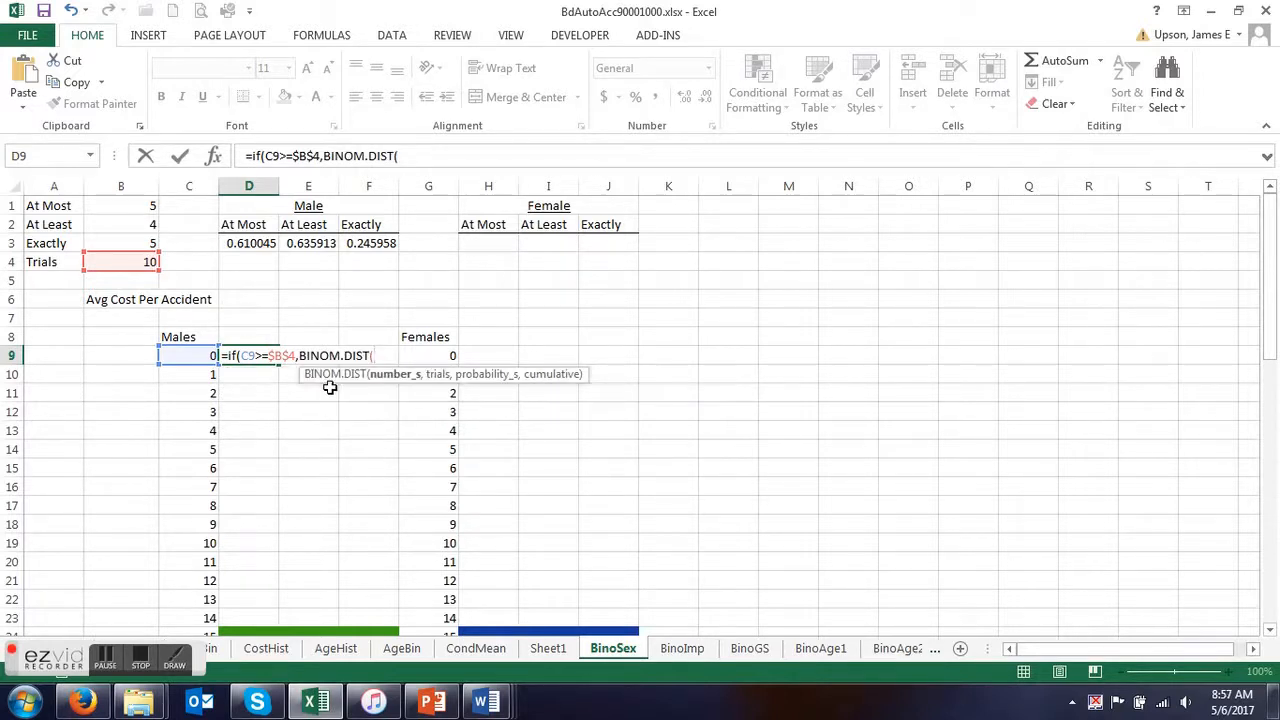
click(188, 356)
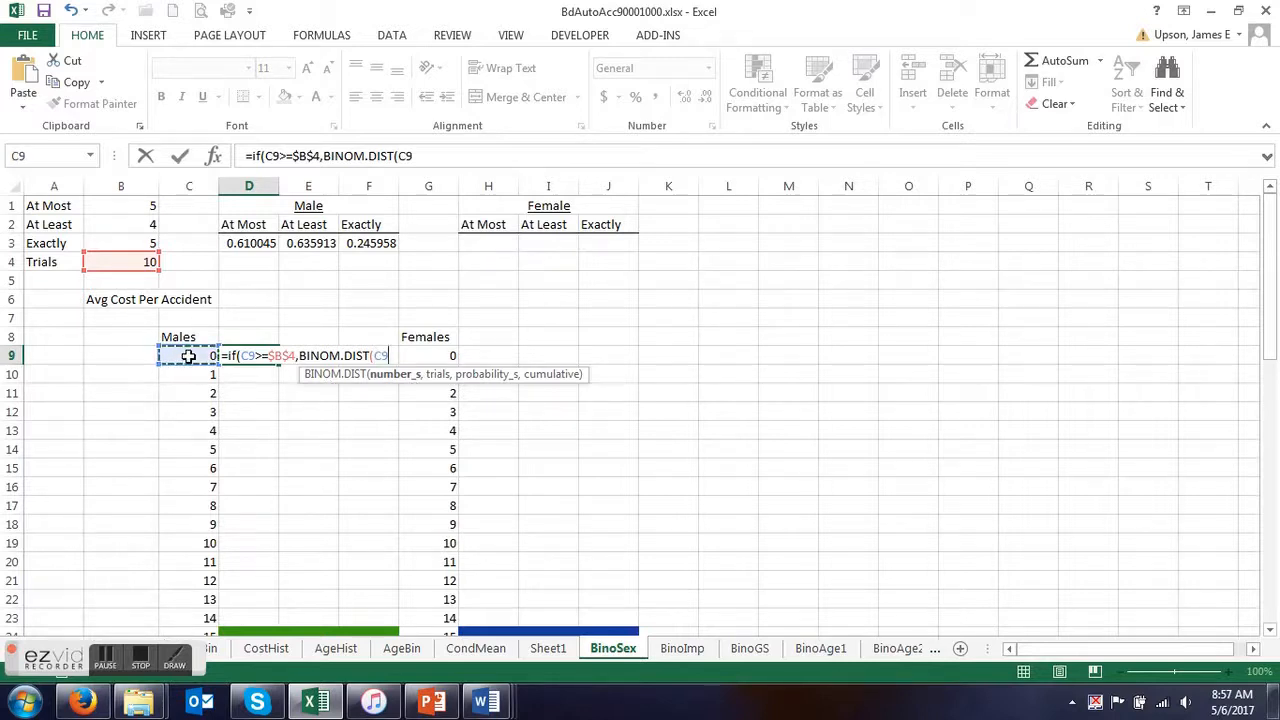
text(,)
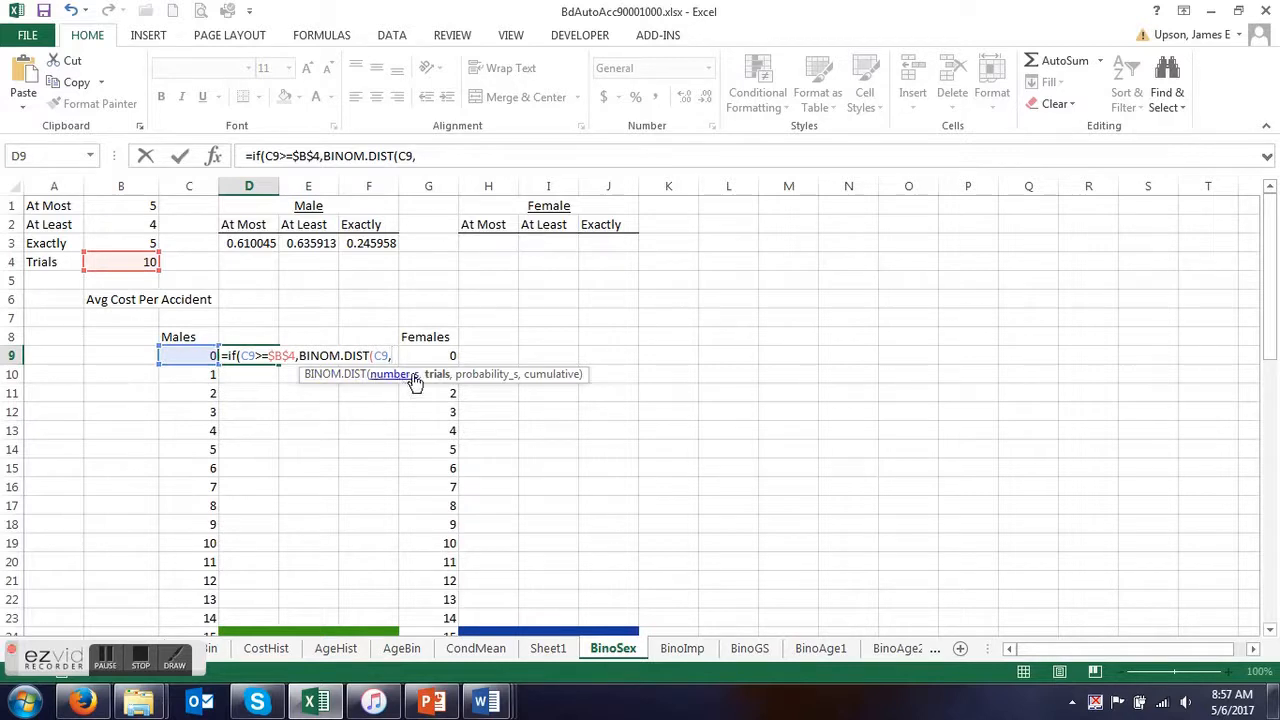
click(132, 263)
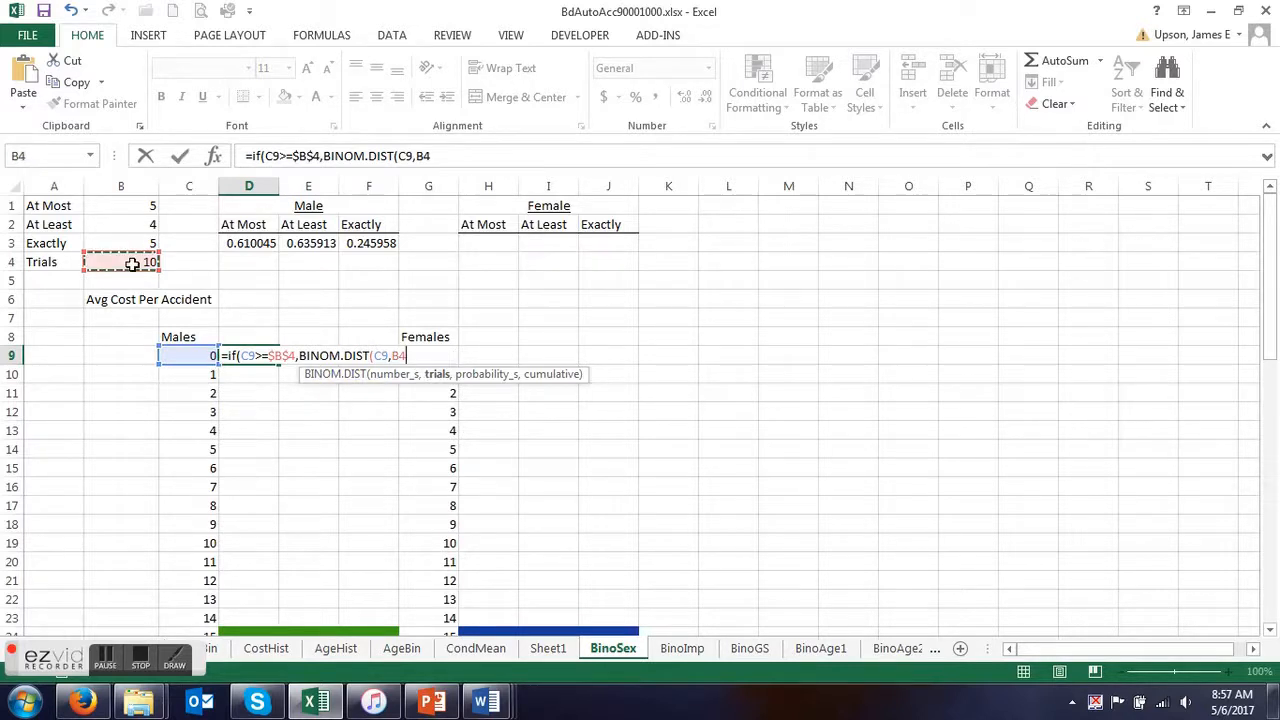
key(F4)
text(,)
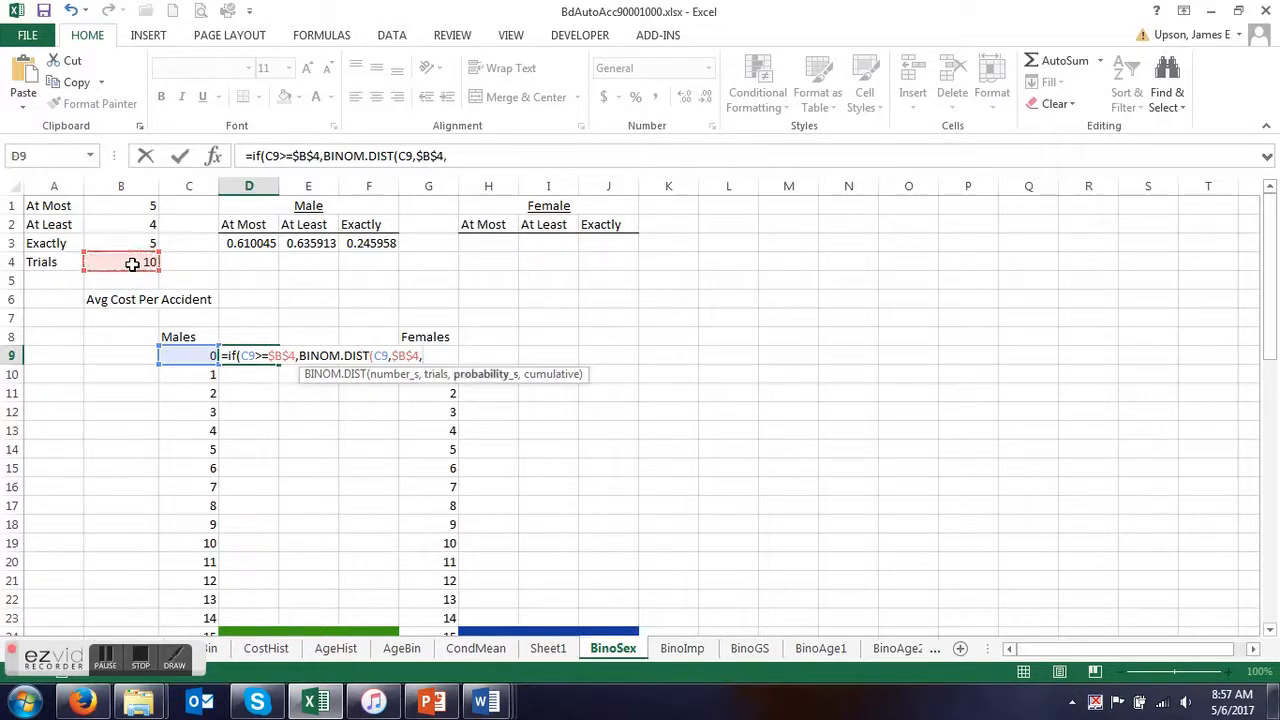
Use the Male/Female mean Descript!$D$3 as the probability and 0 for cumulative, then enter the formula and accept the proposed parenthesis correction.
drag(50, 658, 927, 576)
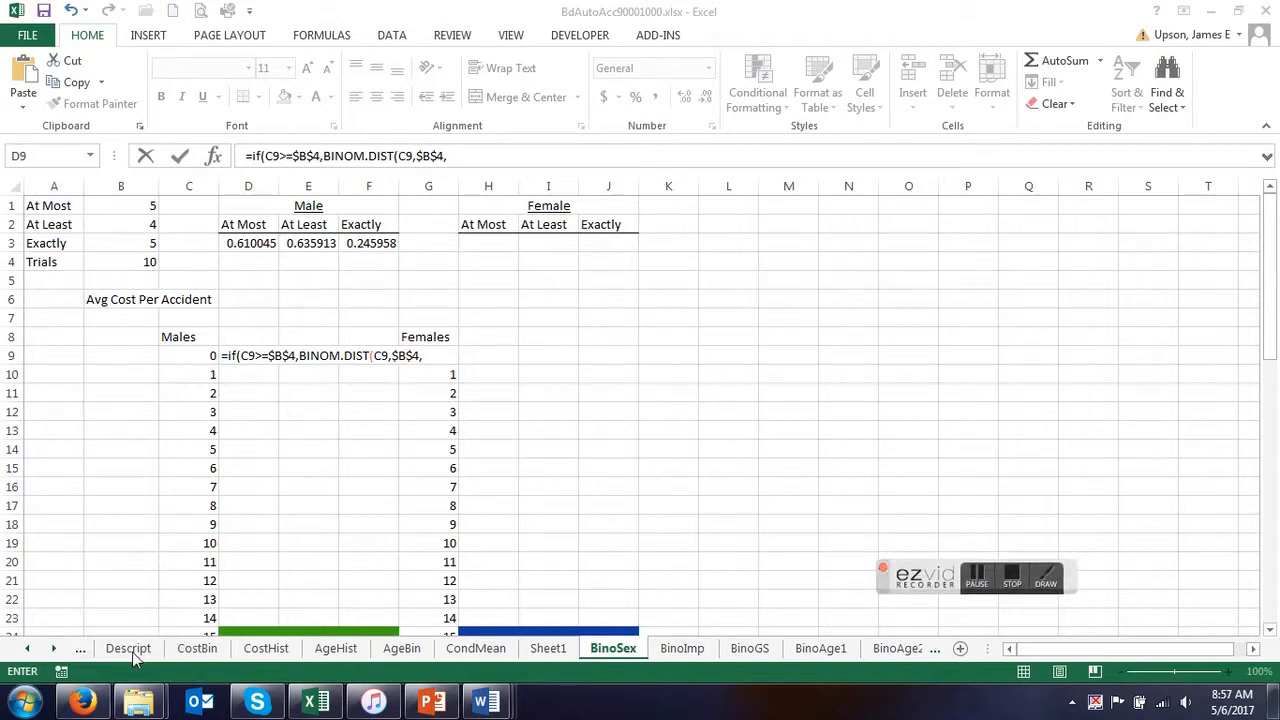
click(132, 652)
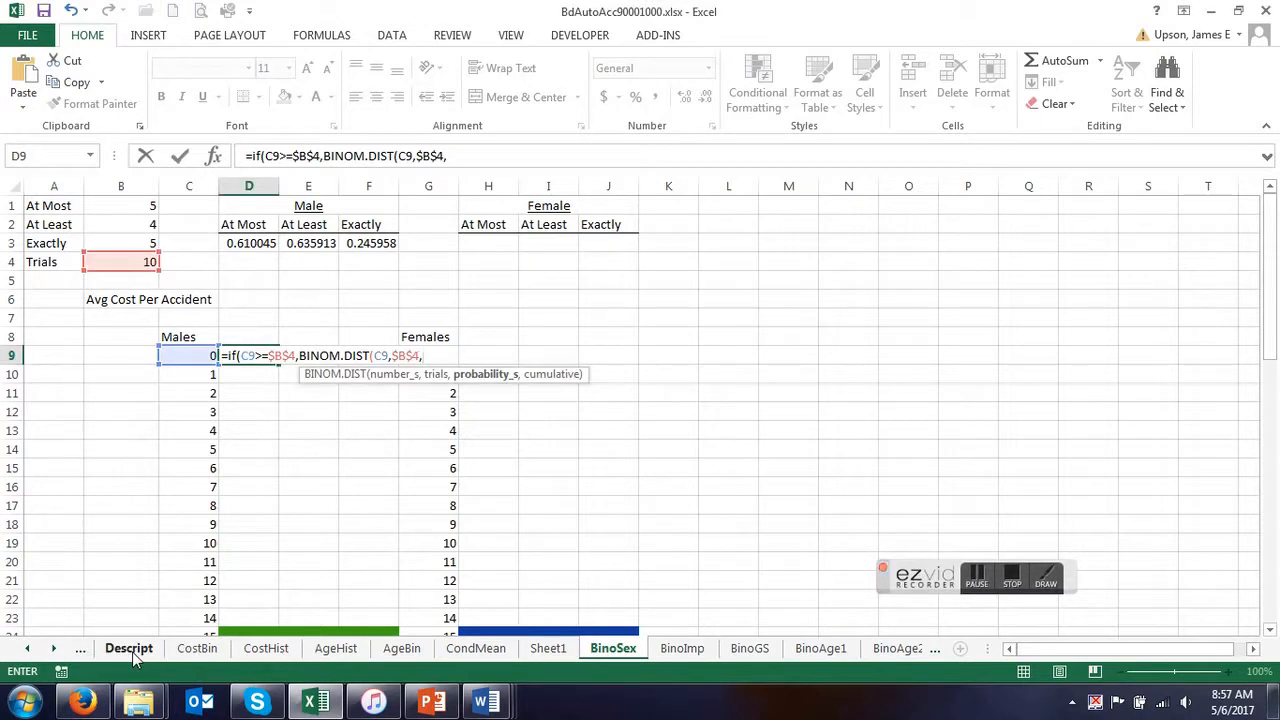
click(132, 652)
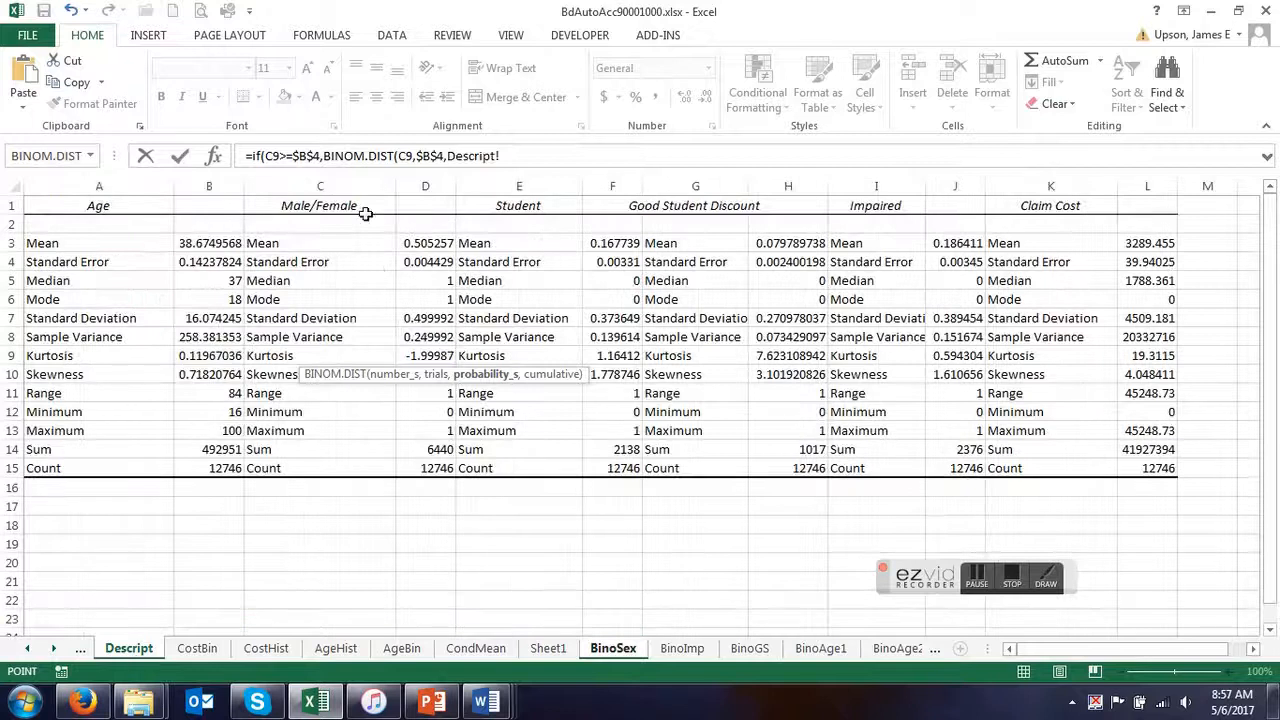
click(432, 244)
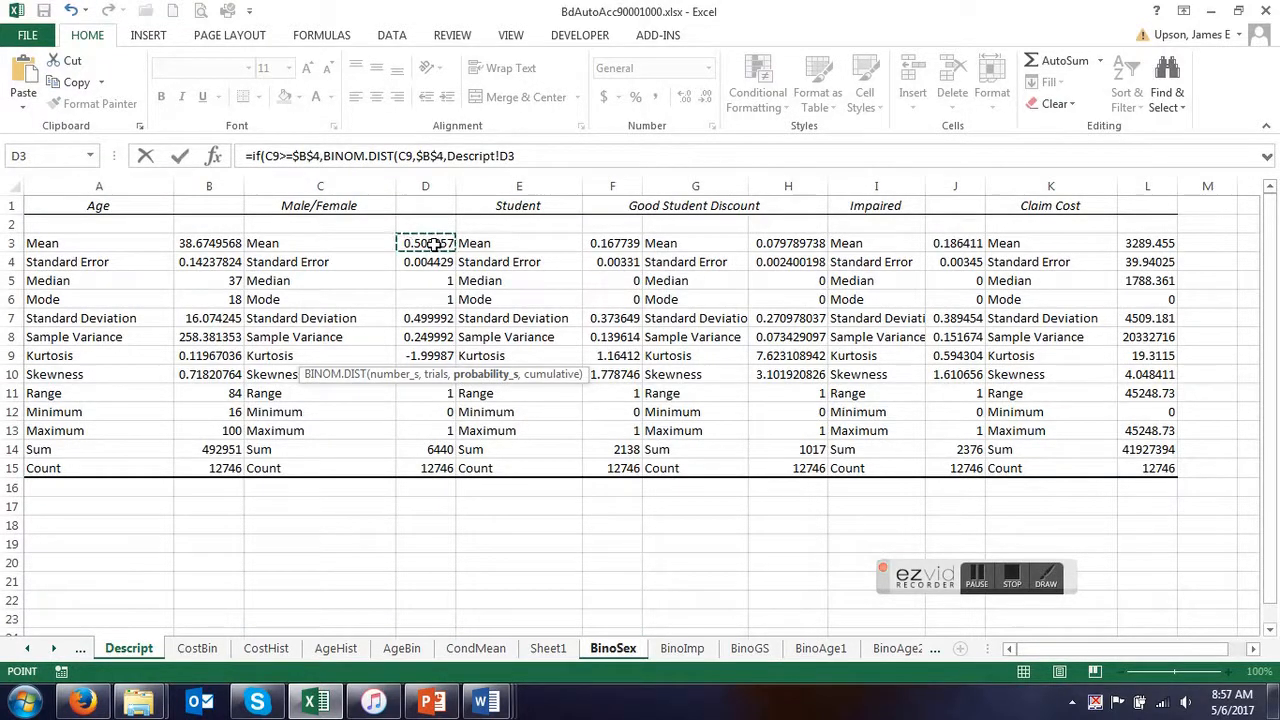
key(F4)
text(,)
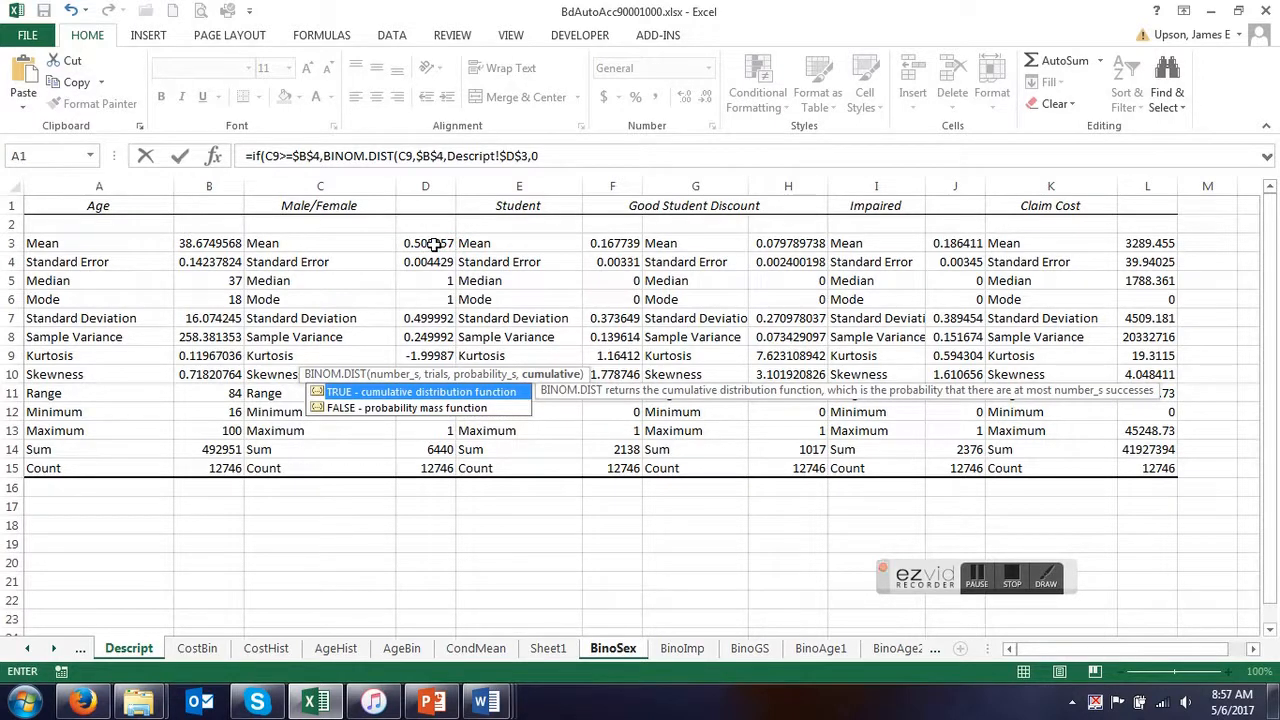
text(0))
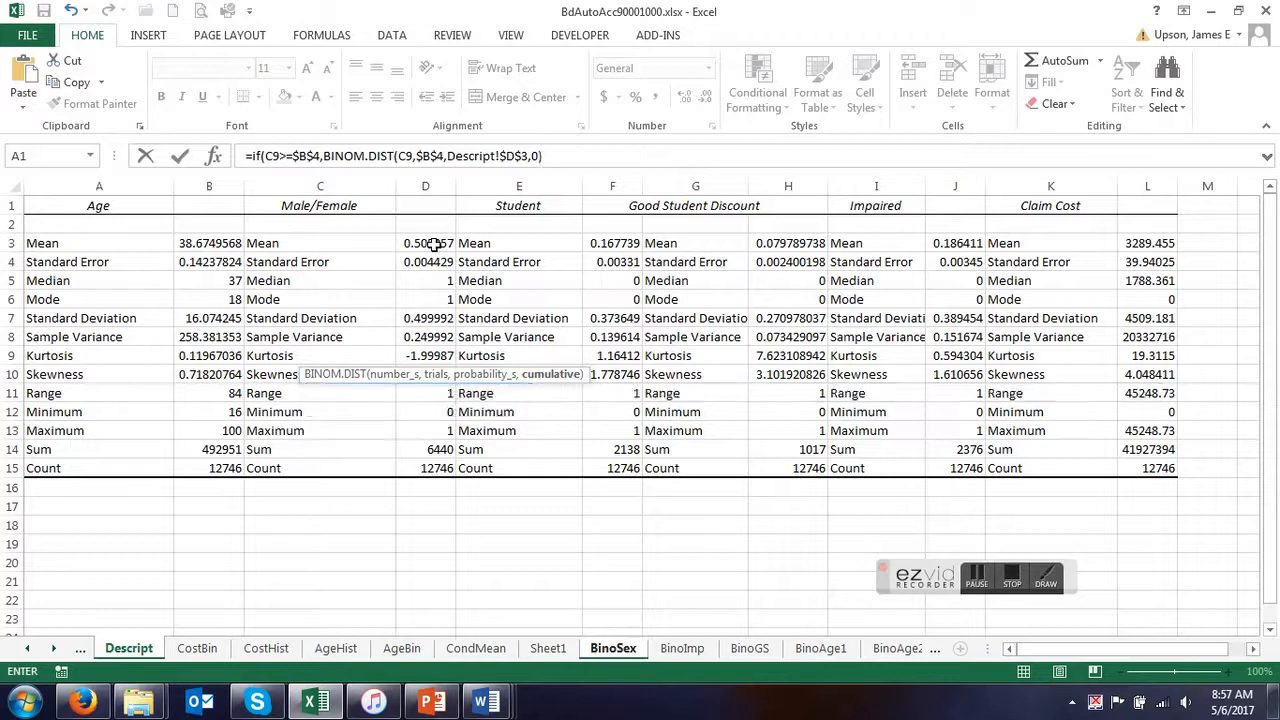
key(Return)
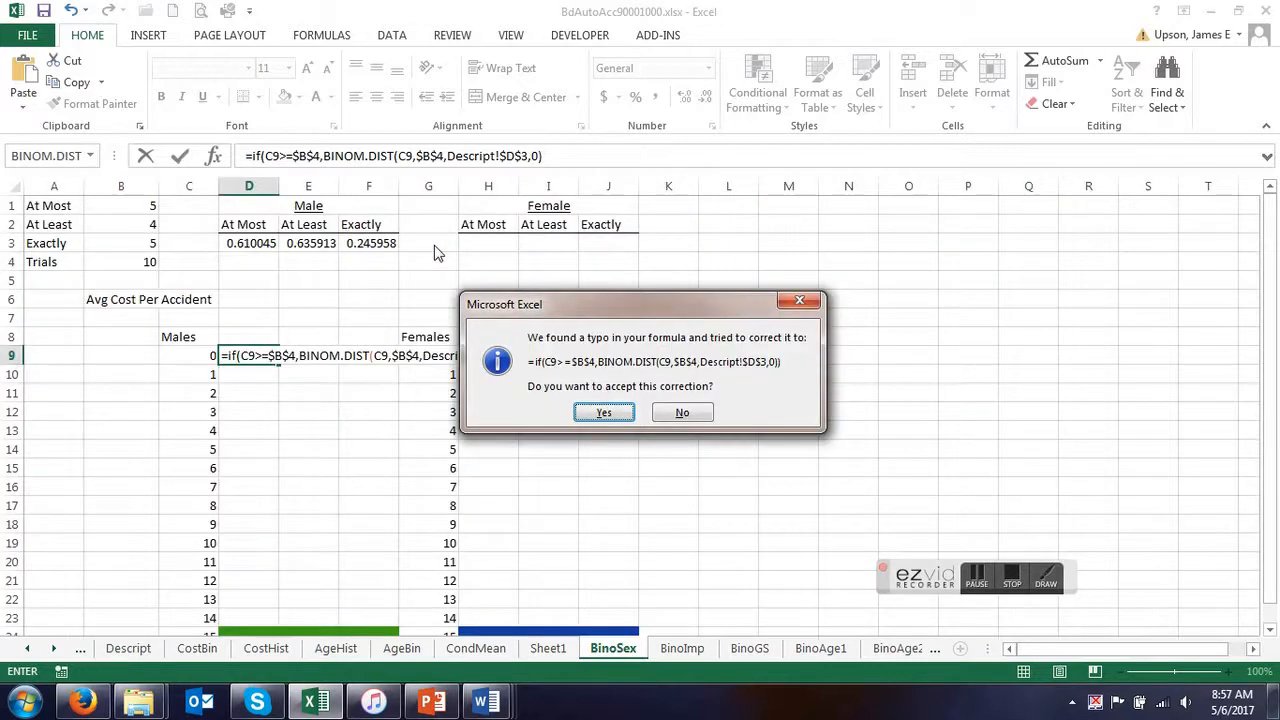
click(605, 414)
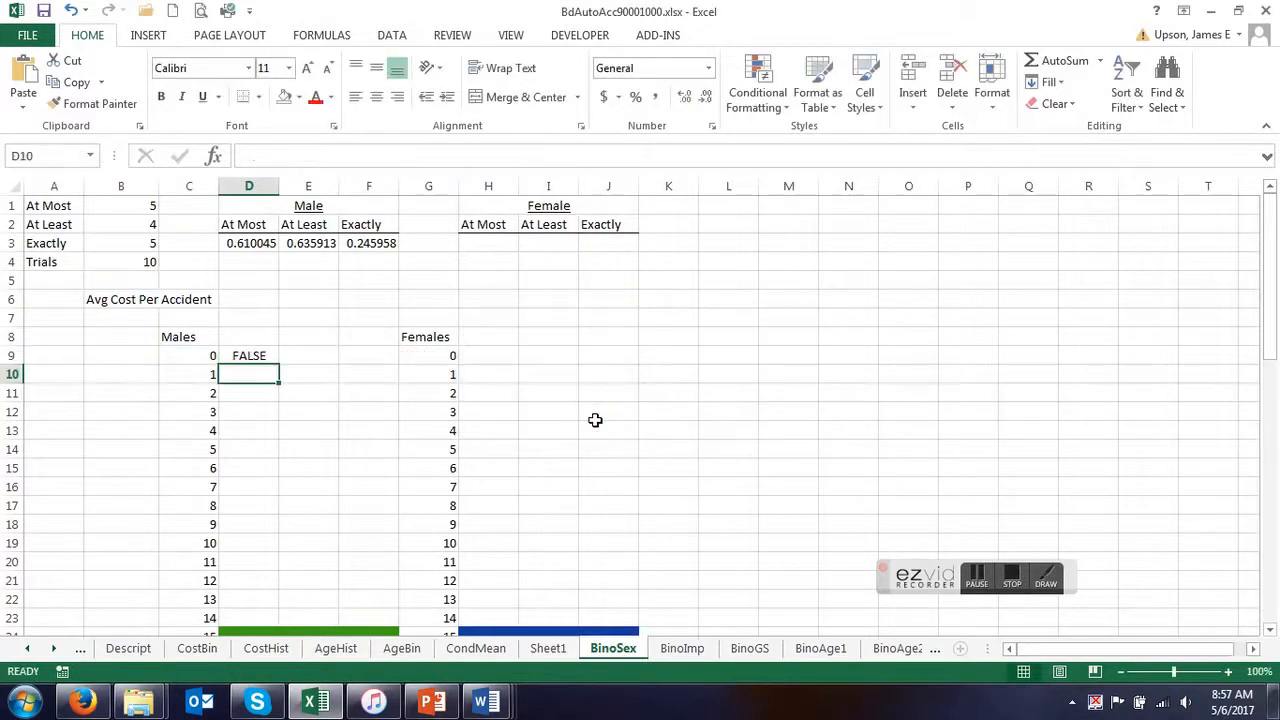
Add an empty false-value argument to the IF formula in D9 by inserting a comma after BINOM.DIST.
click(248, 357)
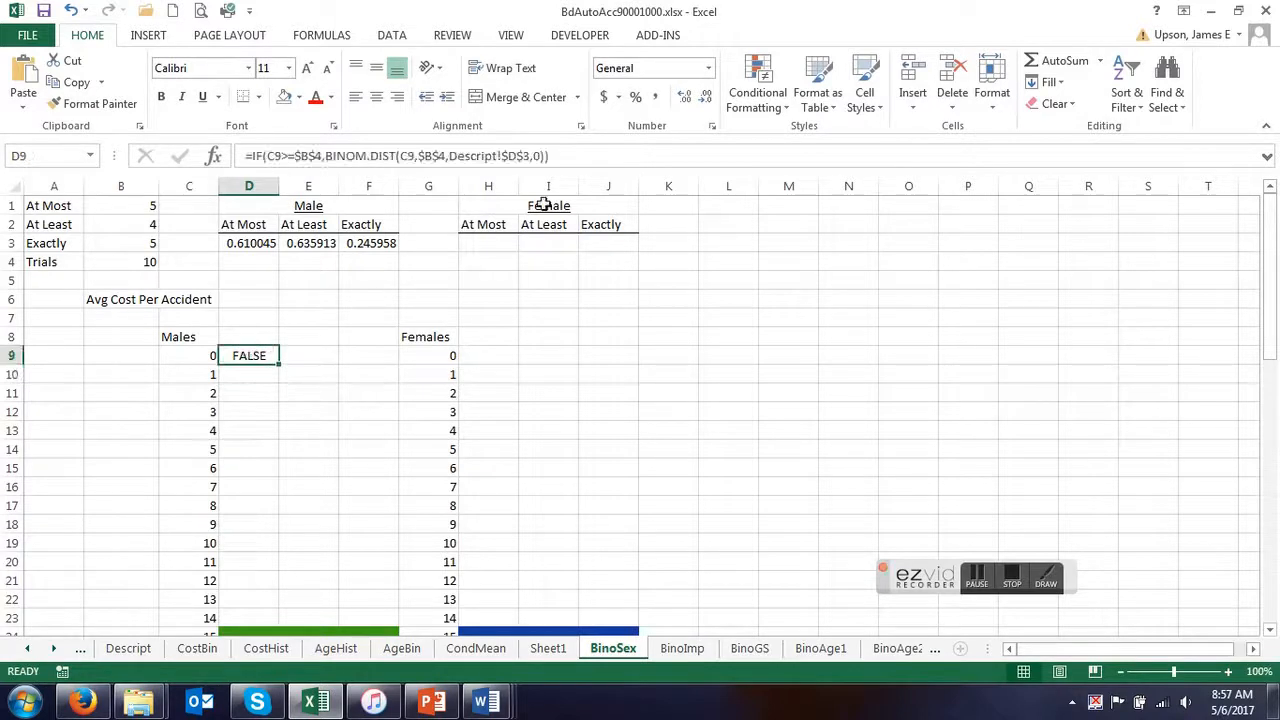
click(546, 156)
text(,)
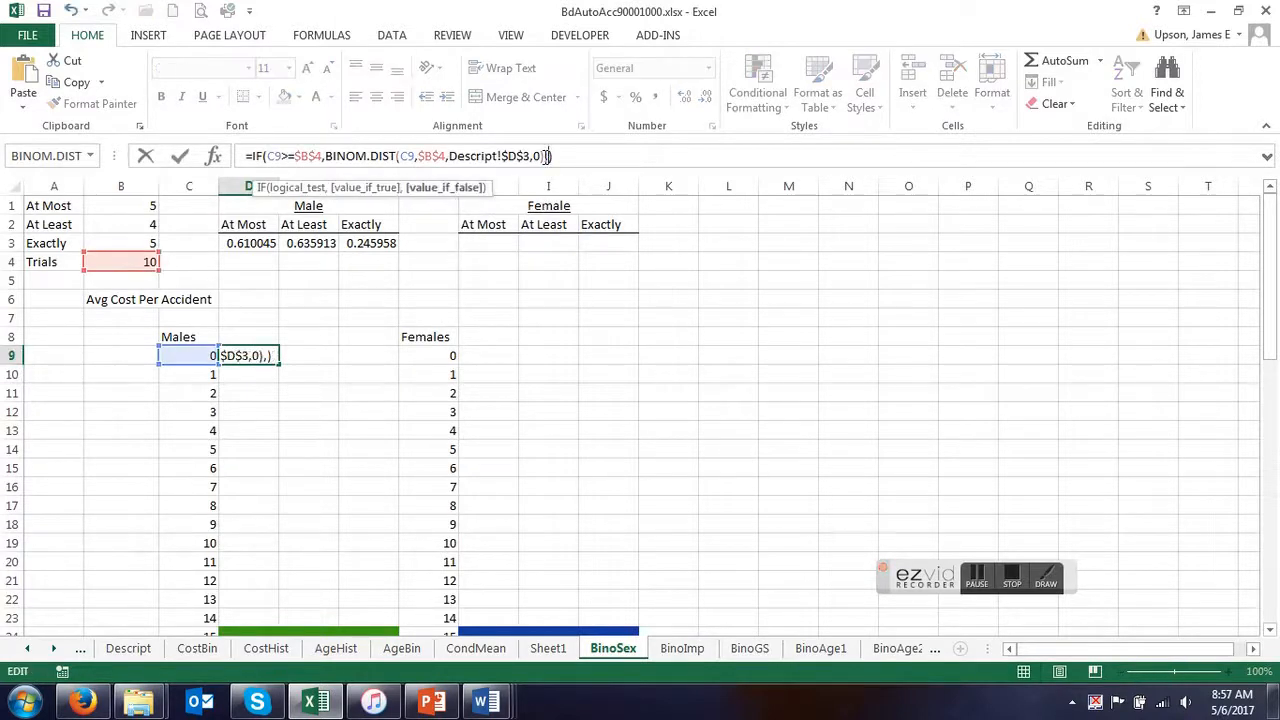
key(Return)
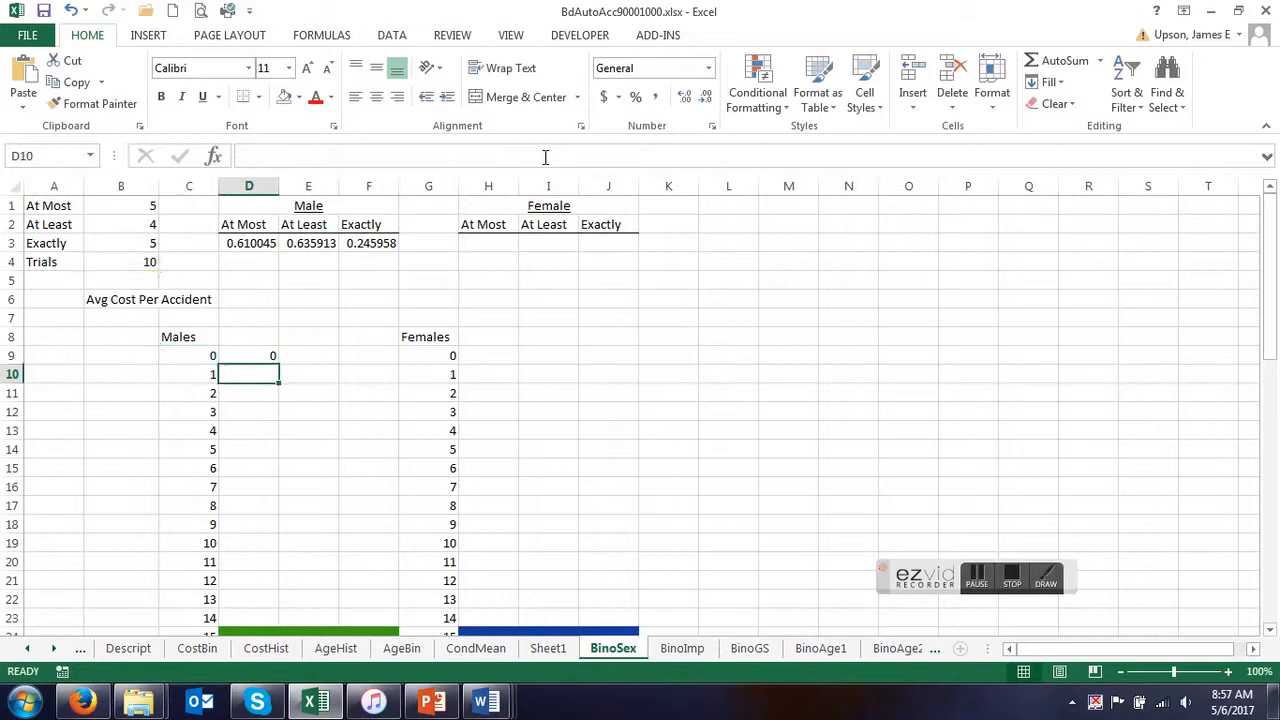
Change the comparison in D9's IF condition to C9<=$B$4.
click(257, 356)
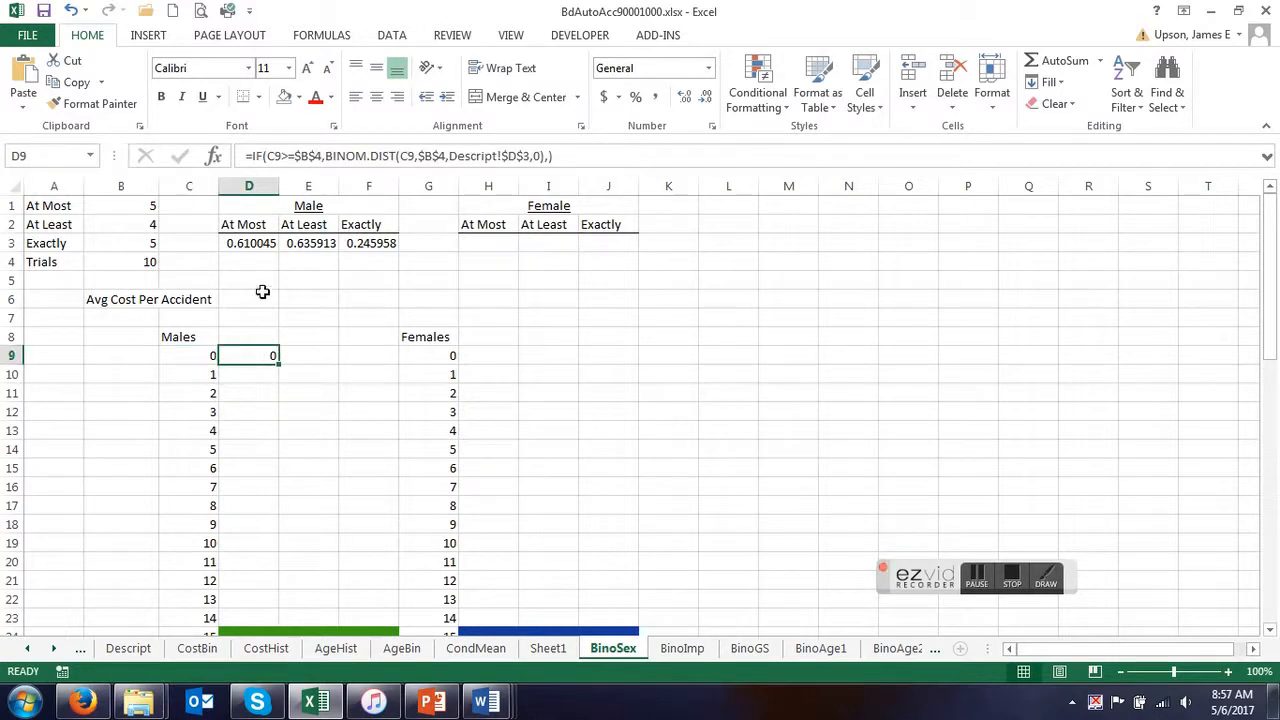
click(288, 156)
key(BackSpace)
text(<)
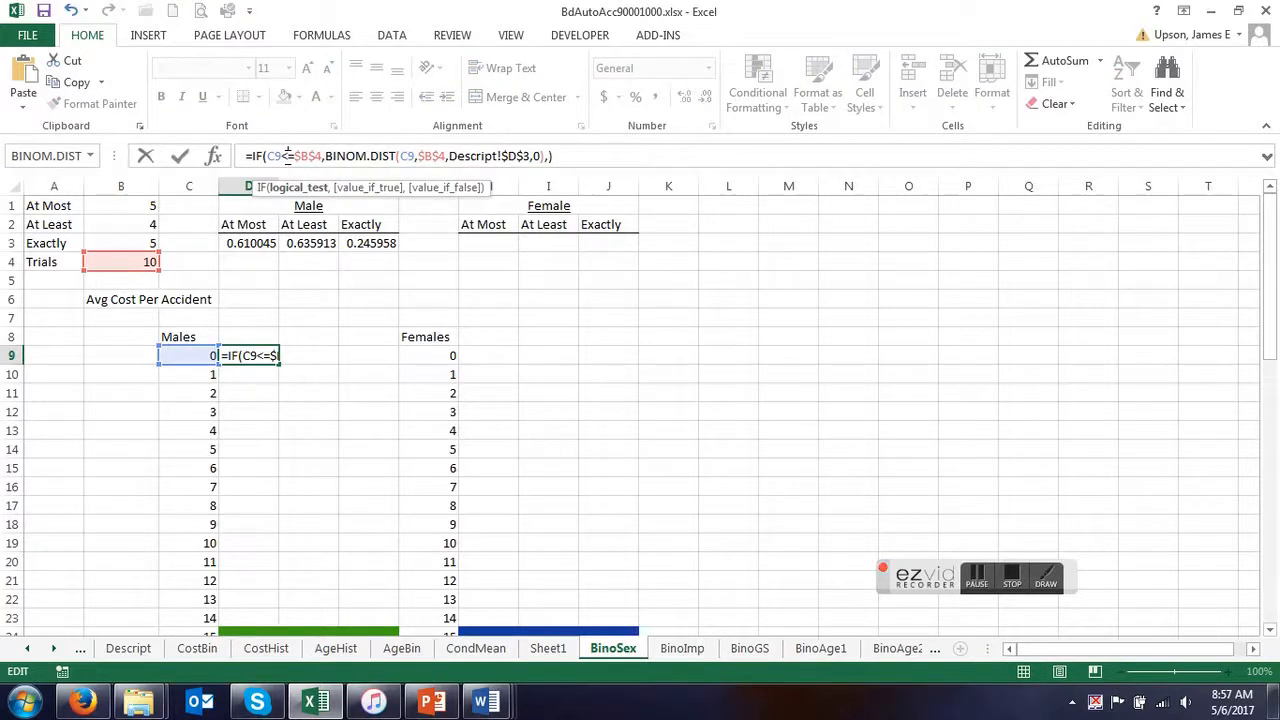
key(Return)
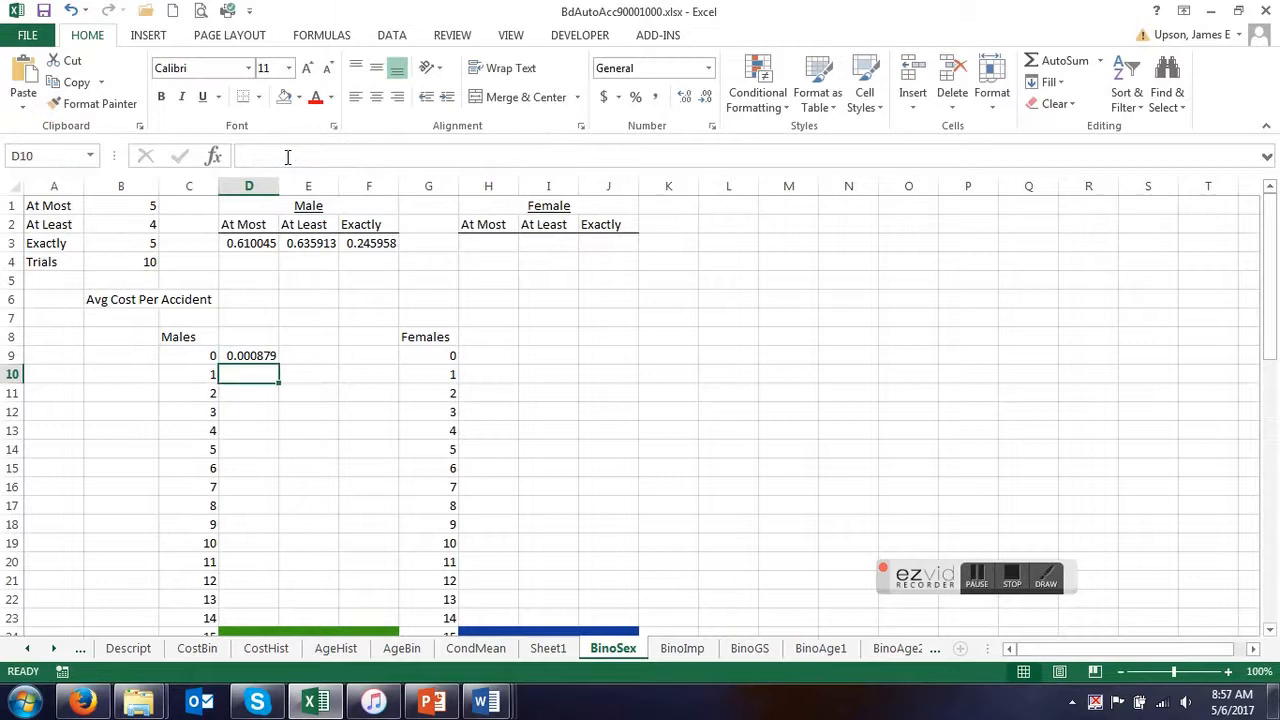
click(230, 358)
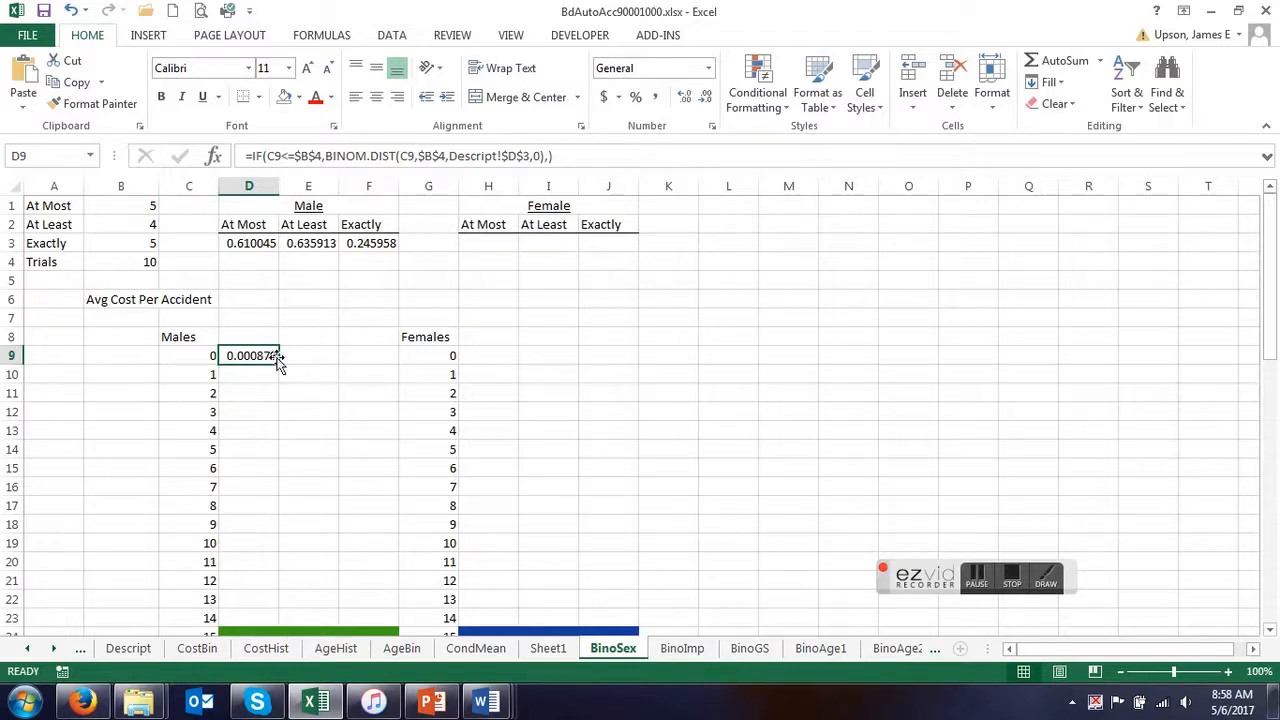
click(314, 355)
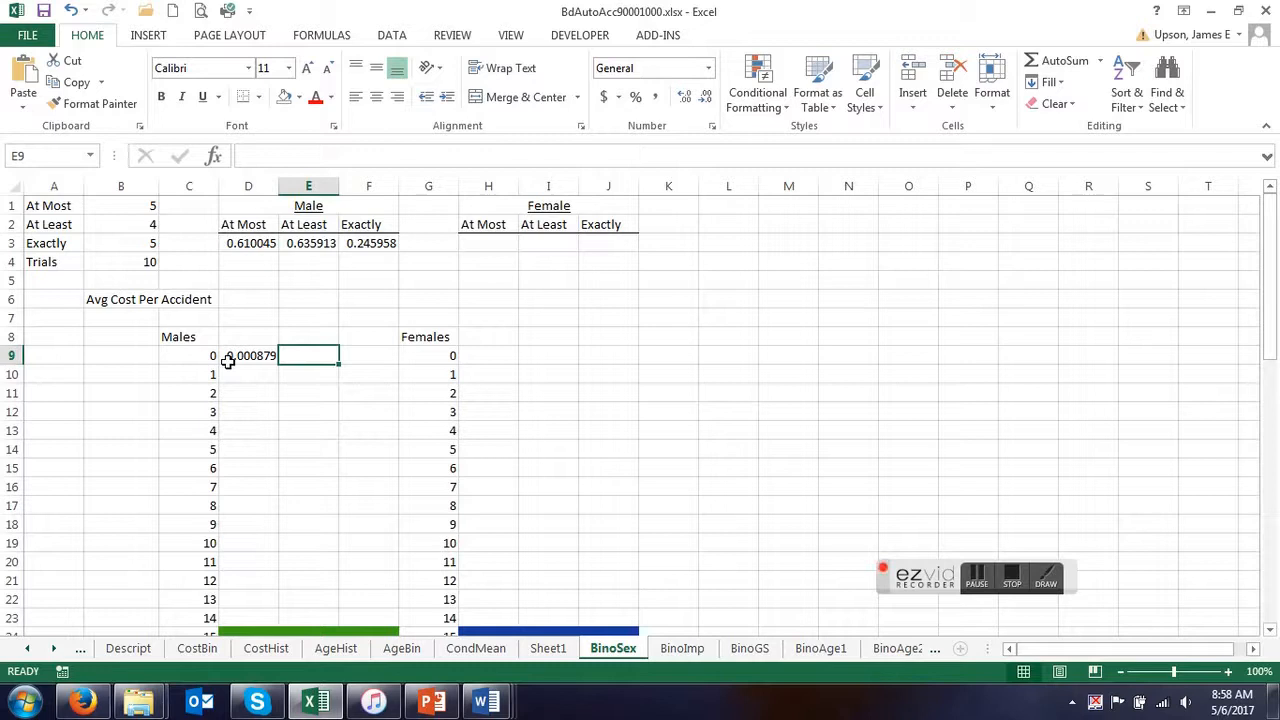
text(if)
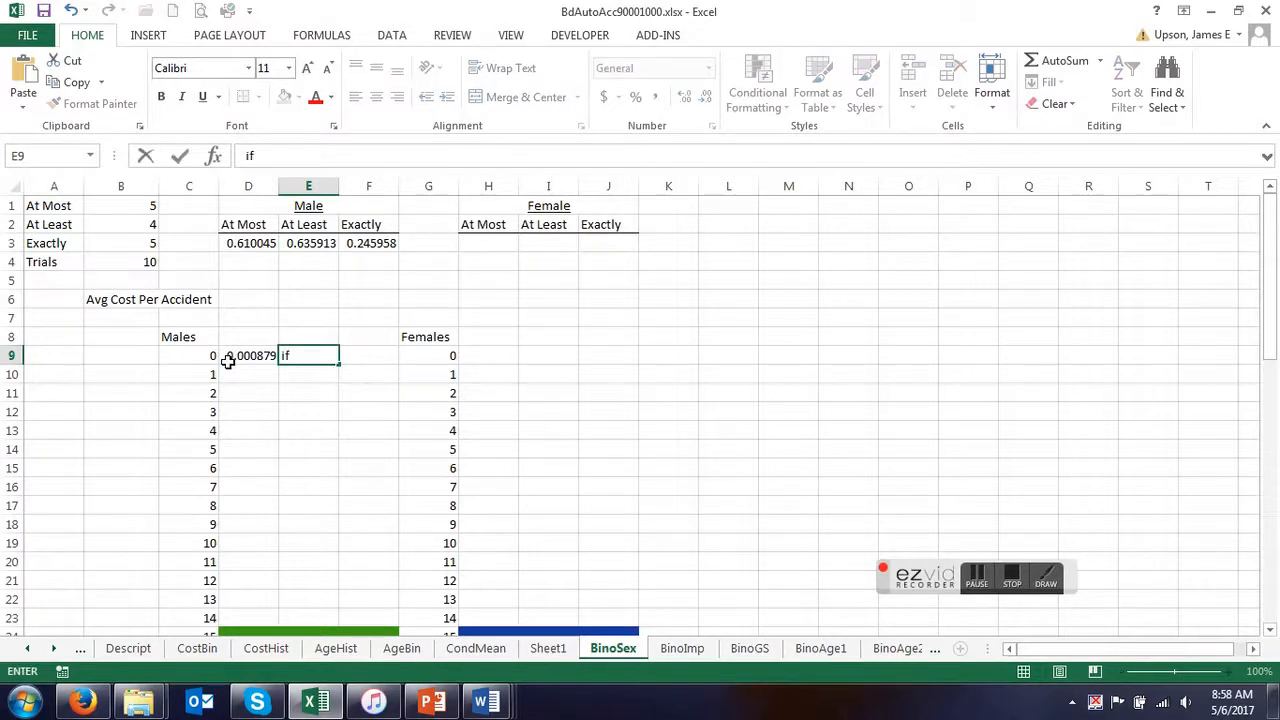
text(()
click(184, 360)
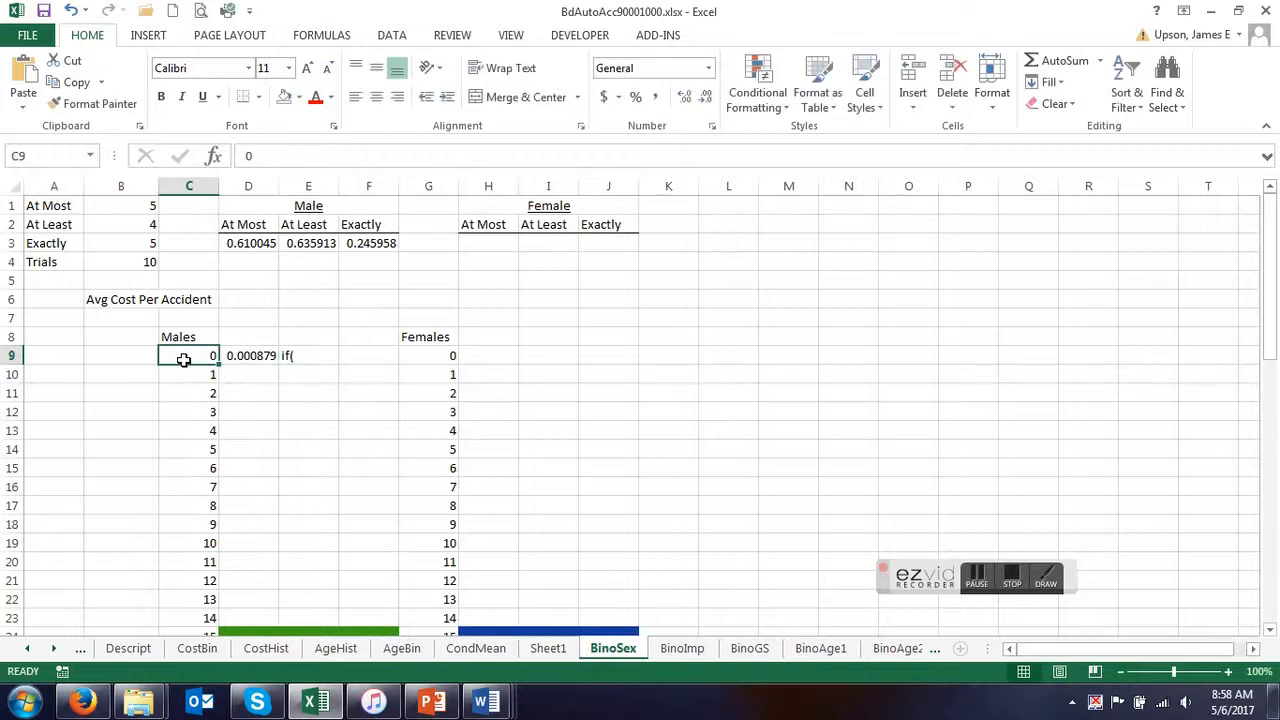
click(309, 353)
key(BackSpace)
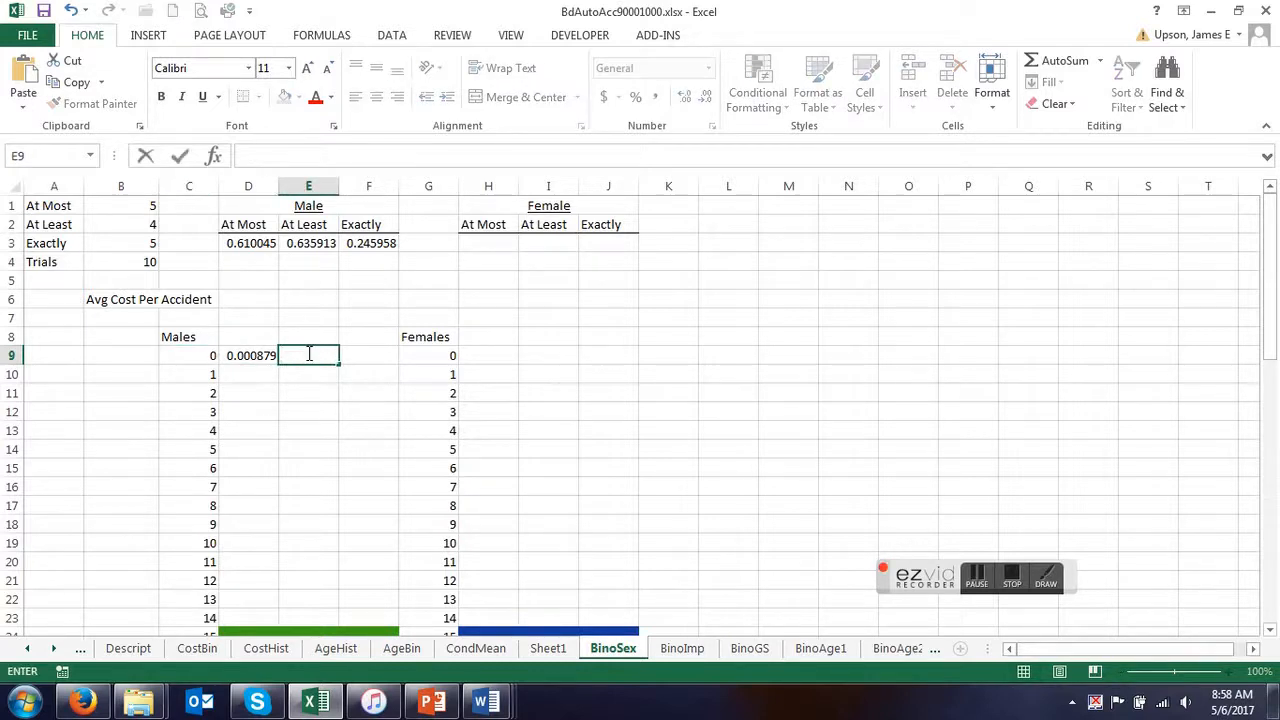
Begin an IF formula in cell E9 with the condition C9<=$B$4, locking the trials reference as absolute.
text(=if()
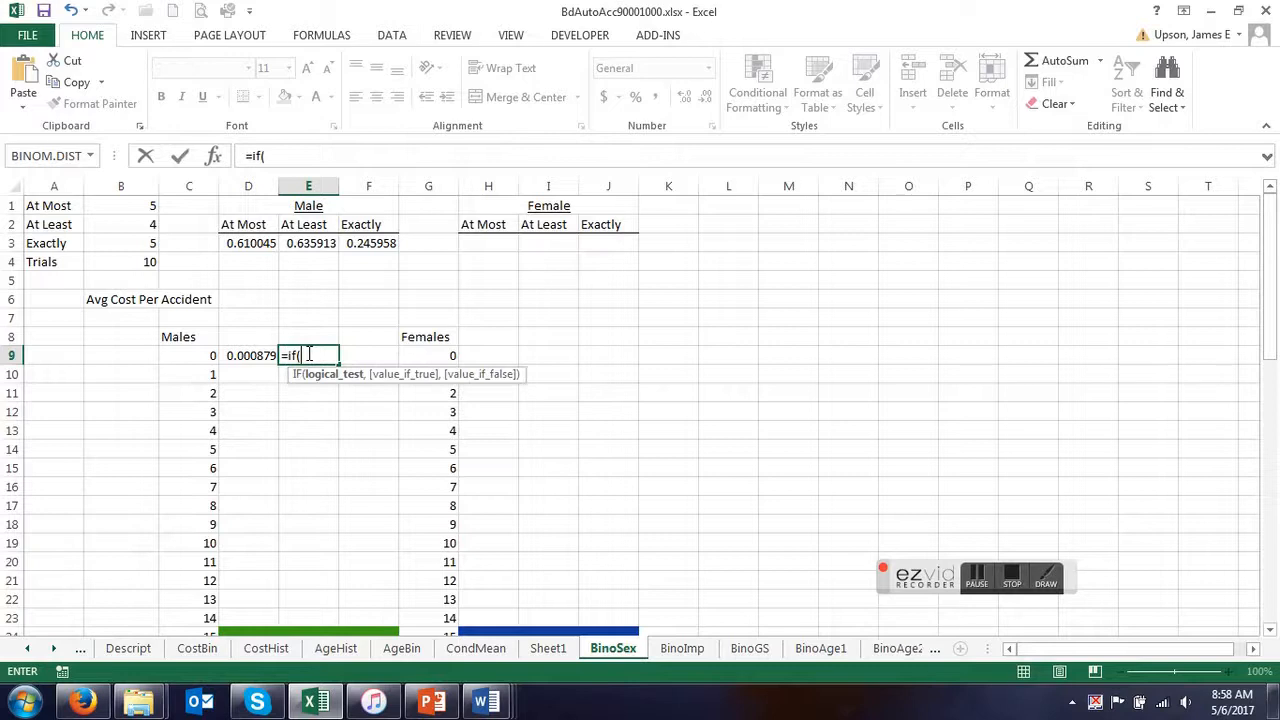
click(187, 358)
text(<=)
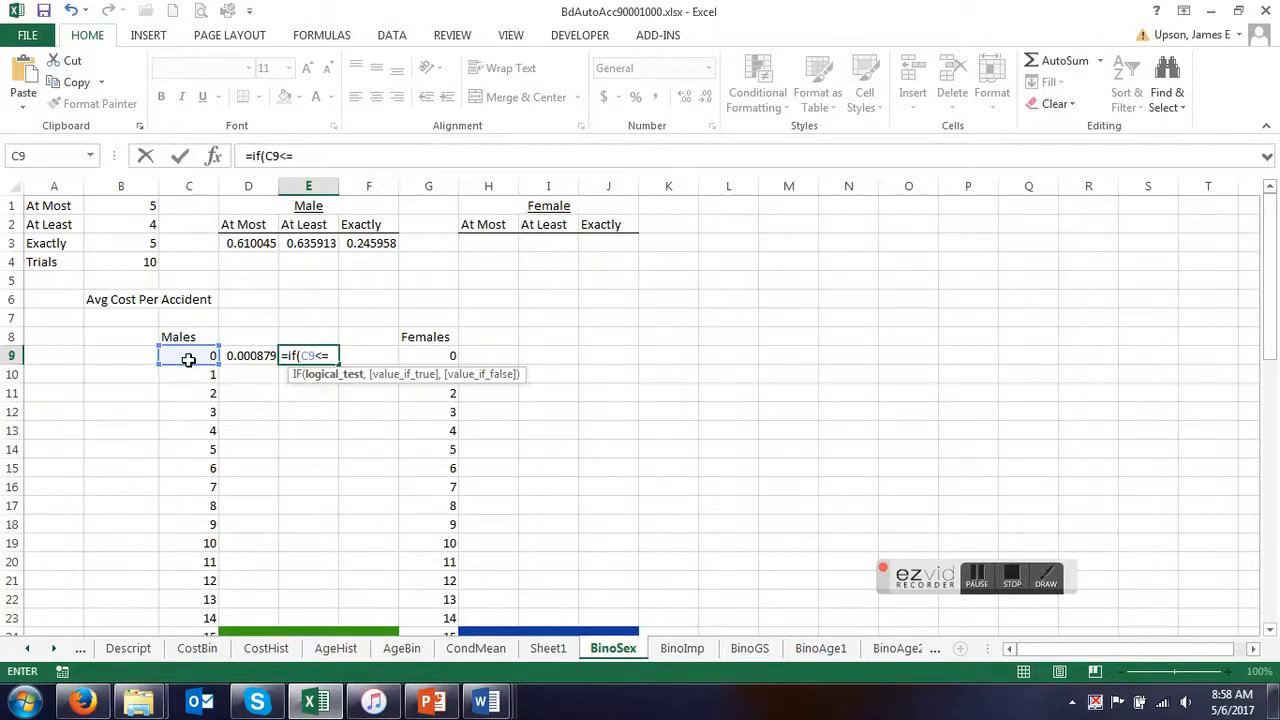
click(150, 262)
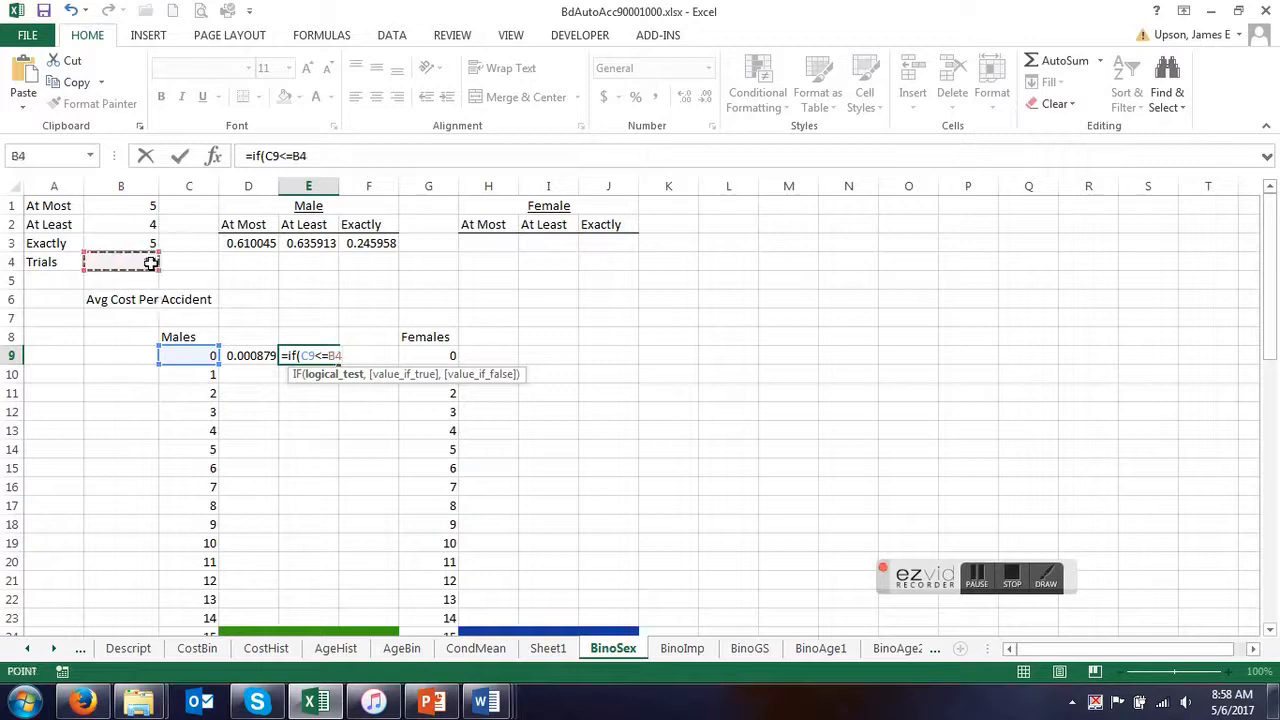
key(F4)
text(,)
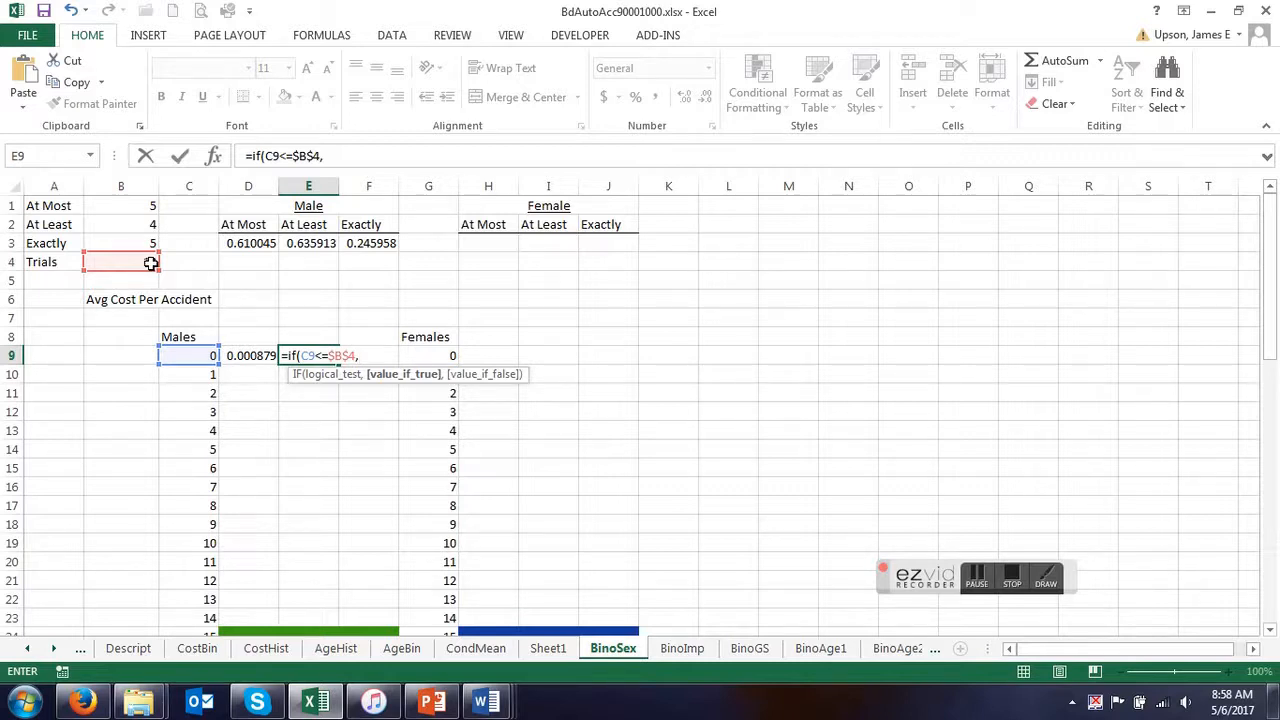
Start E9's true value with the male cost term C9*CondMean!$B$2, consulting the Male/Female event table in PowerPoint.
text(()
click(448, 705)
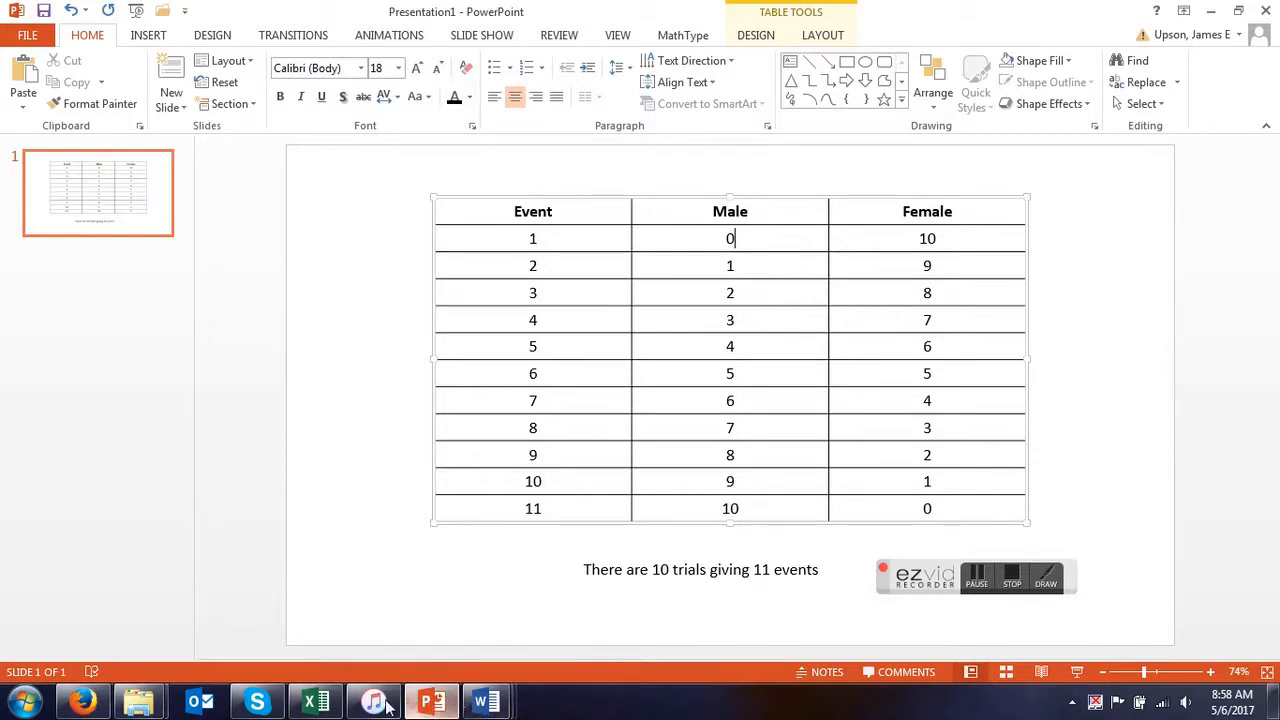
click(316, 703)
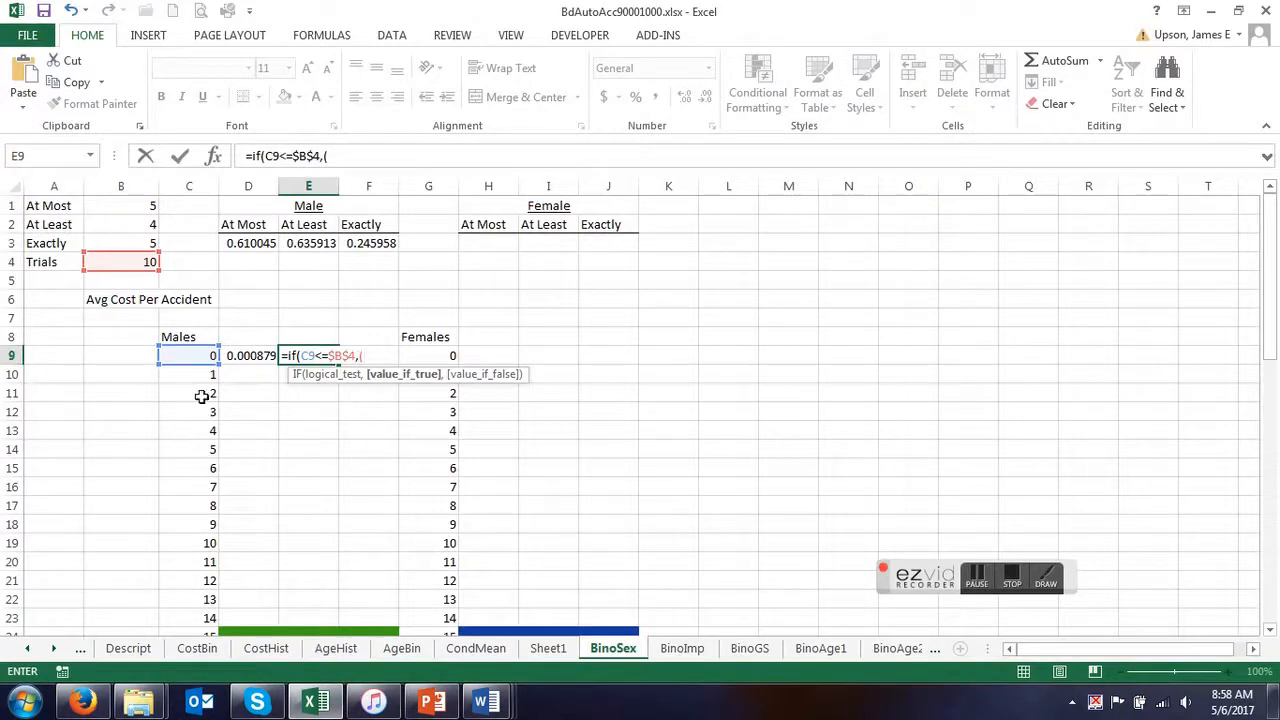
click(195, 357)
text(*)
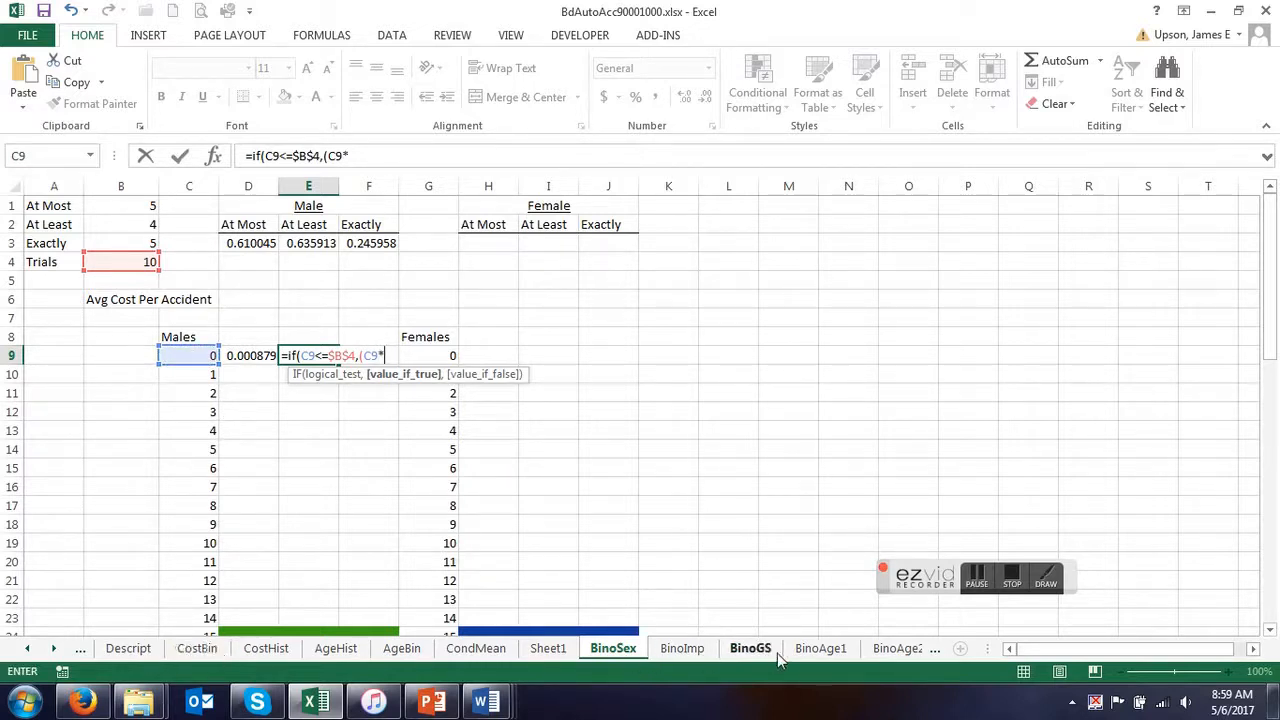
click(476, 648)
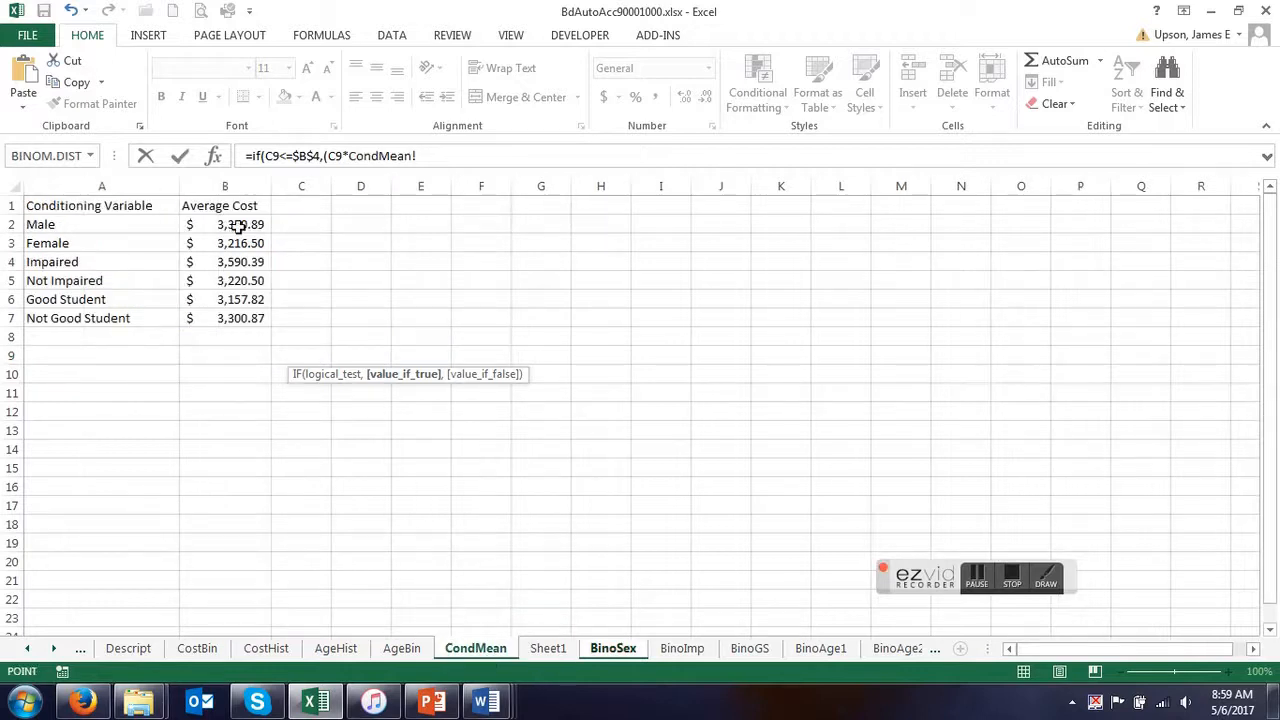
click(240, 224)
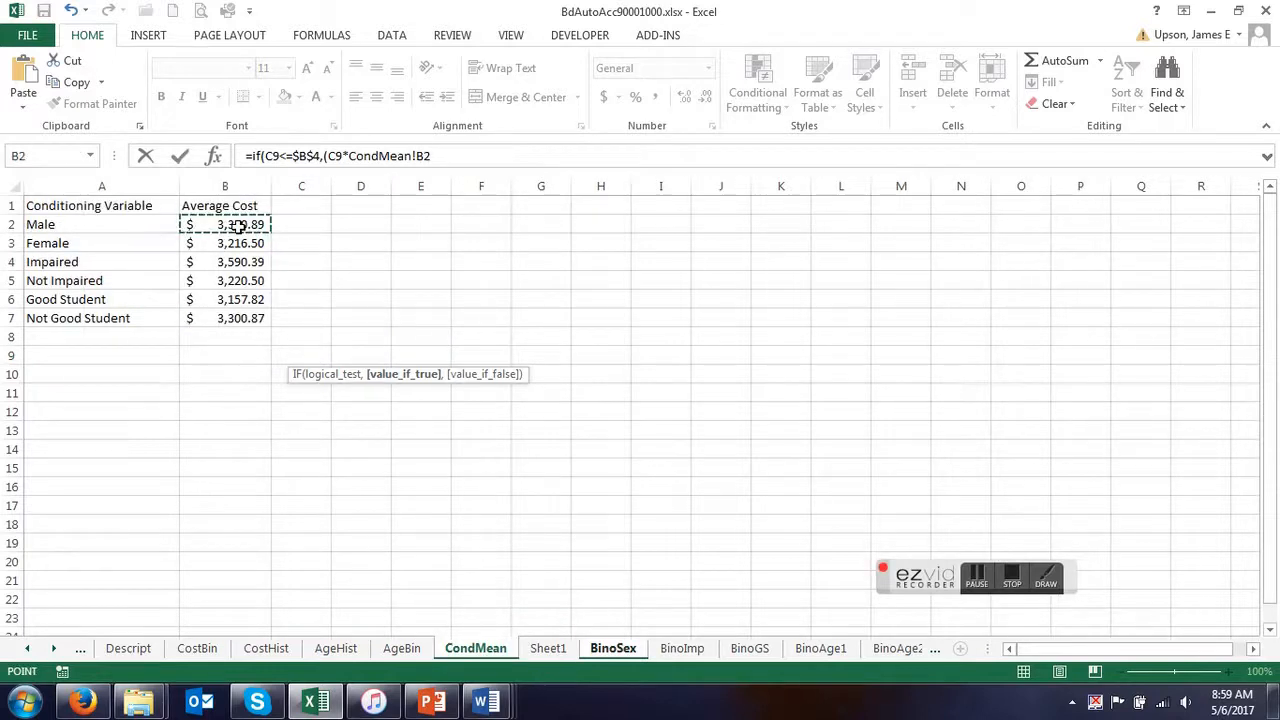
key(F4)
text(+)
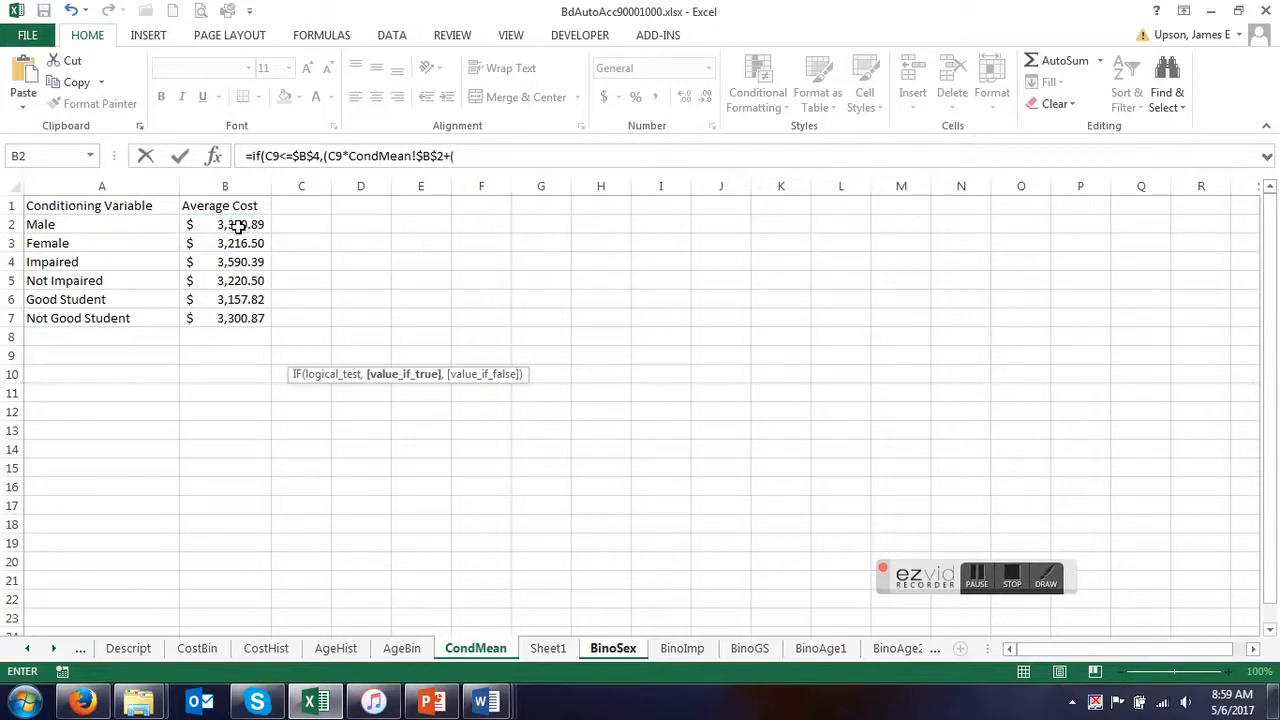
text(()
Add the female cost term (BinoSex!$B$4-BinoSex!C9)*CondMean!$B$3 to E9's formula, then close the sum and append a division sign.
click(613, 648)
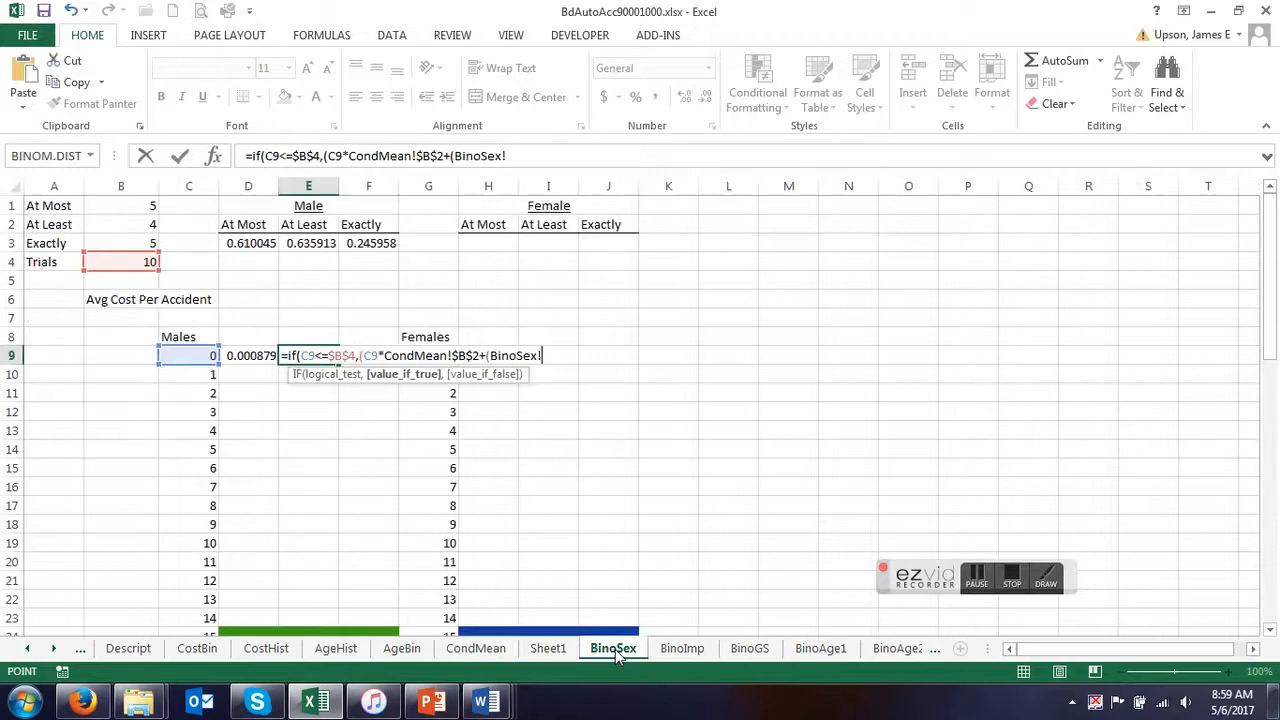
click(128, 262)
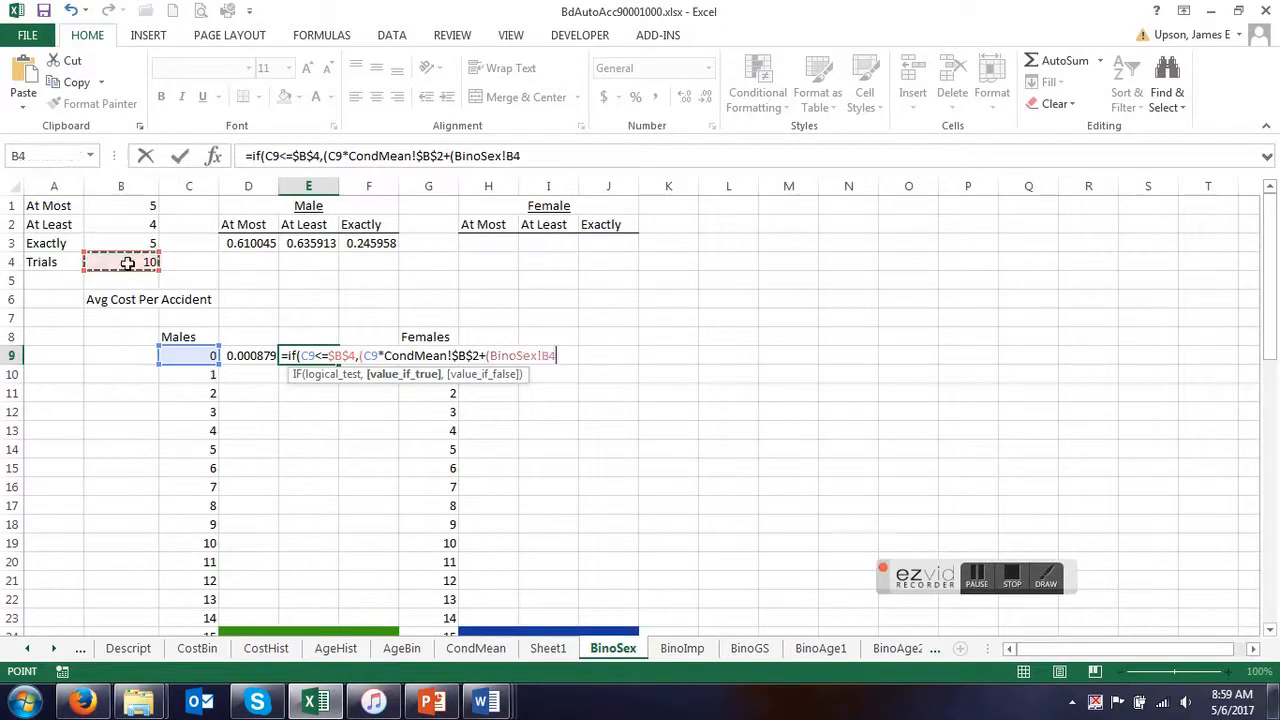
key(F4)
text(-)
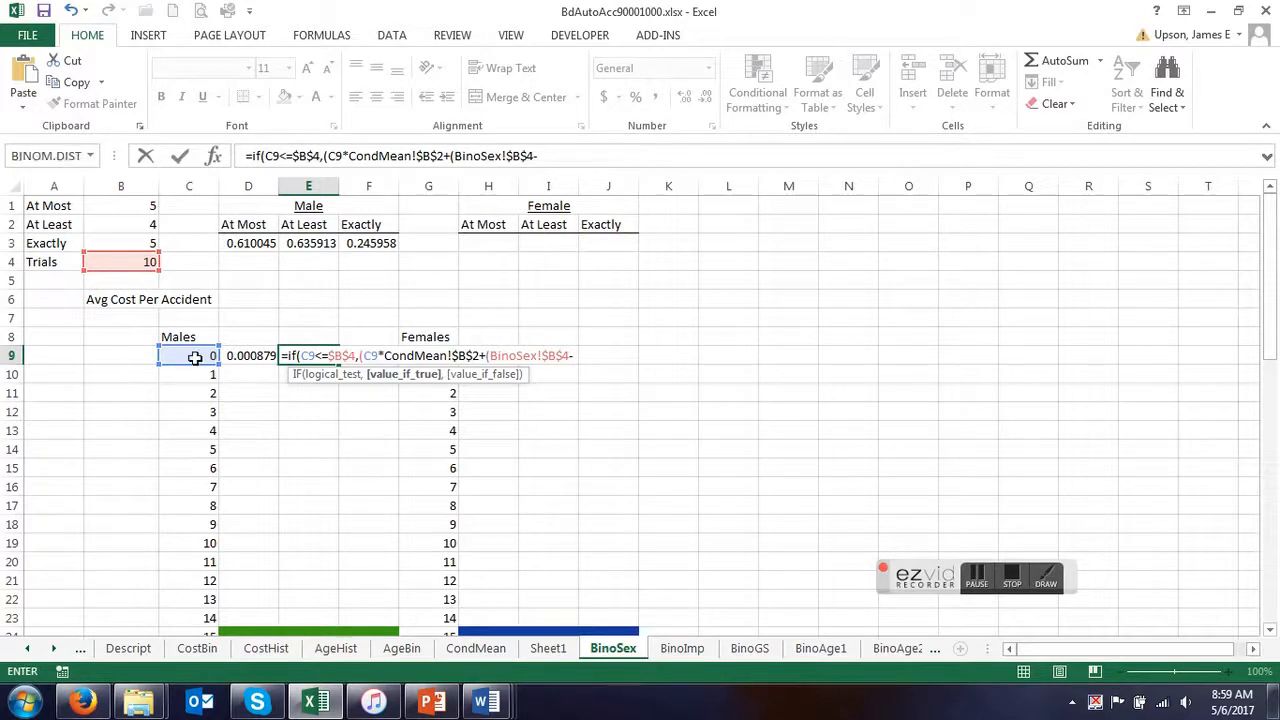
click(193, 356)
text()*)
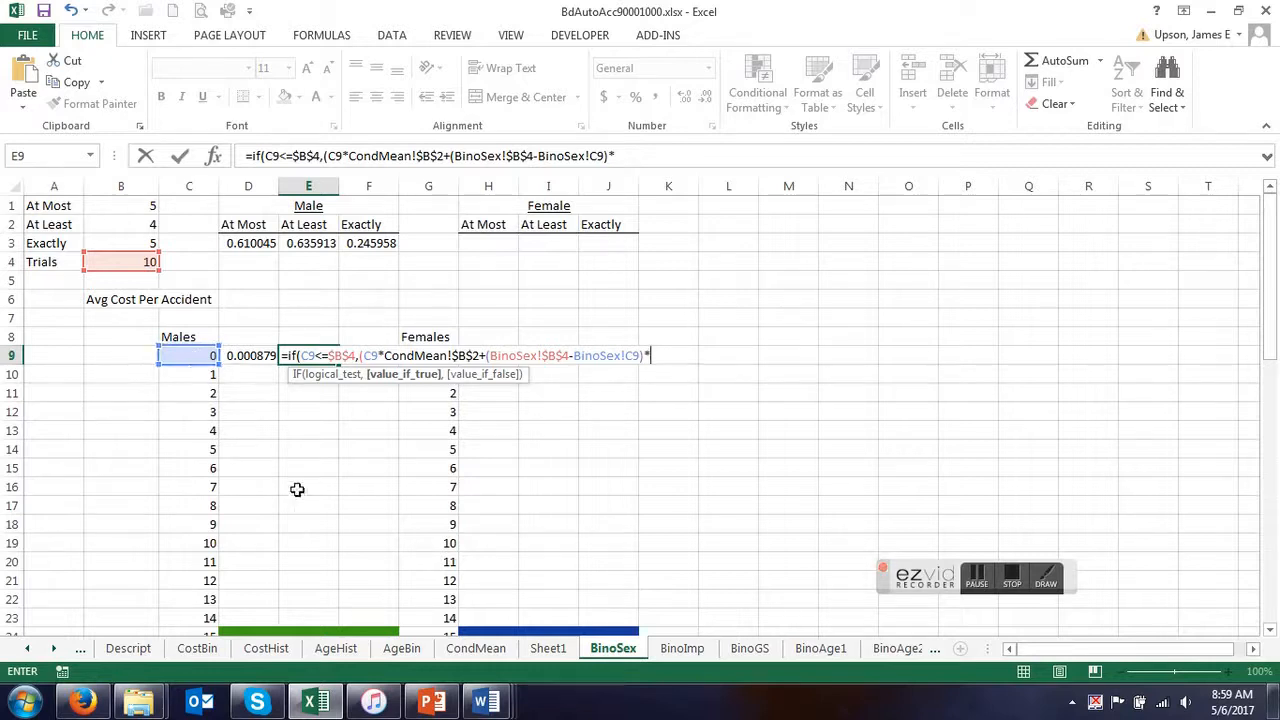
click(477, 648)
click(242, 249)
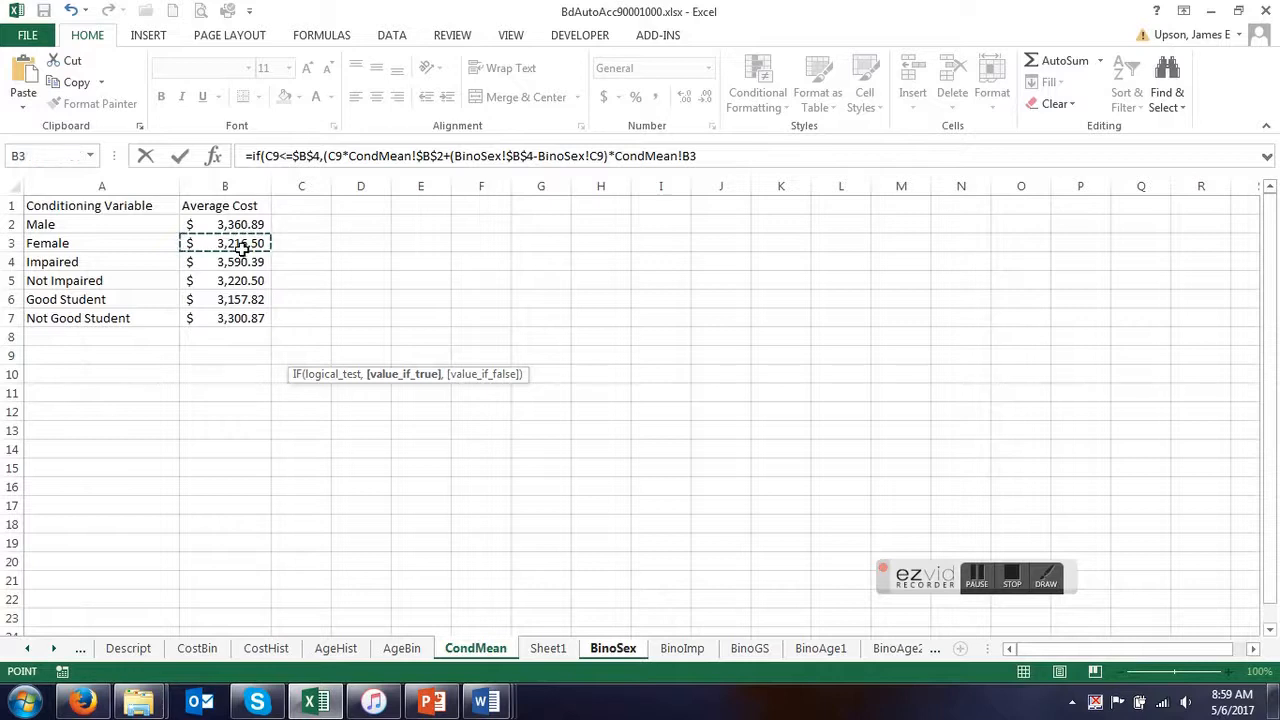
key(F4)
text()/)
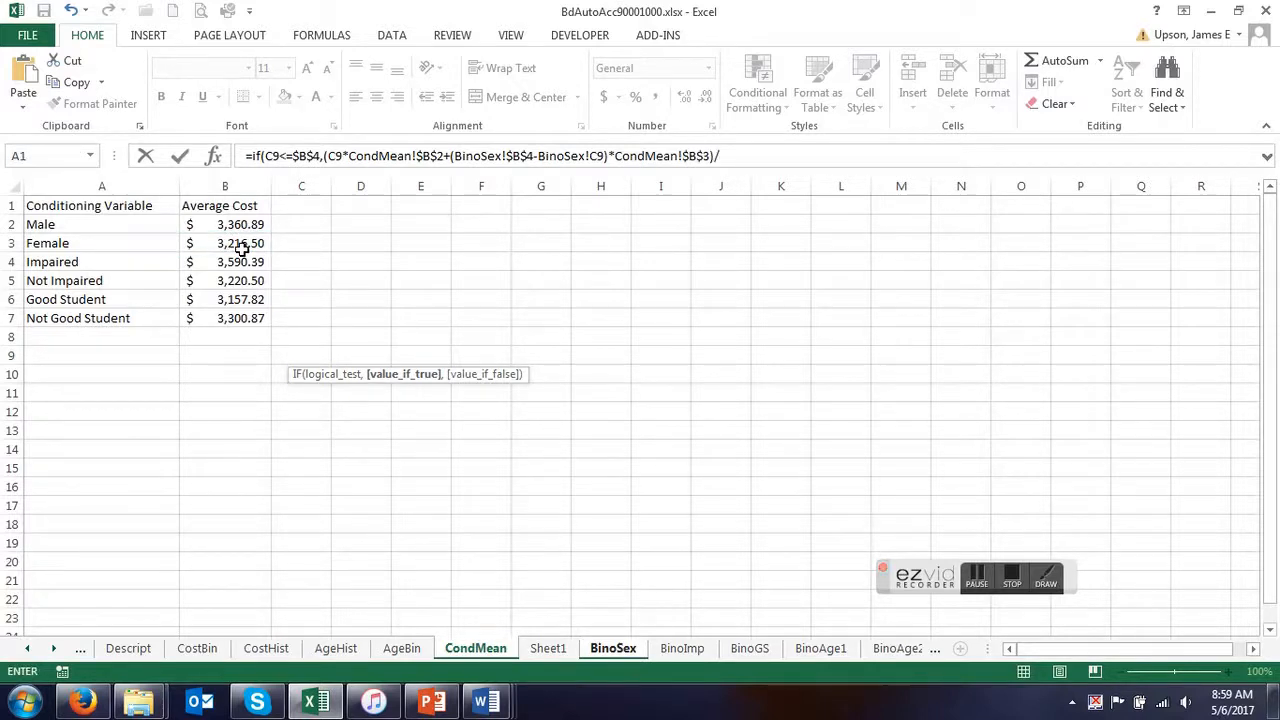
Use BinoSex!$B$4 as the divisor in E9's formula, leave the false value empty, and enter the formula.
click(613, 648)
click(124, 263)
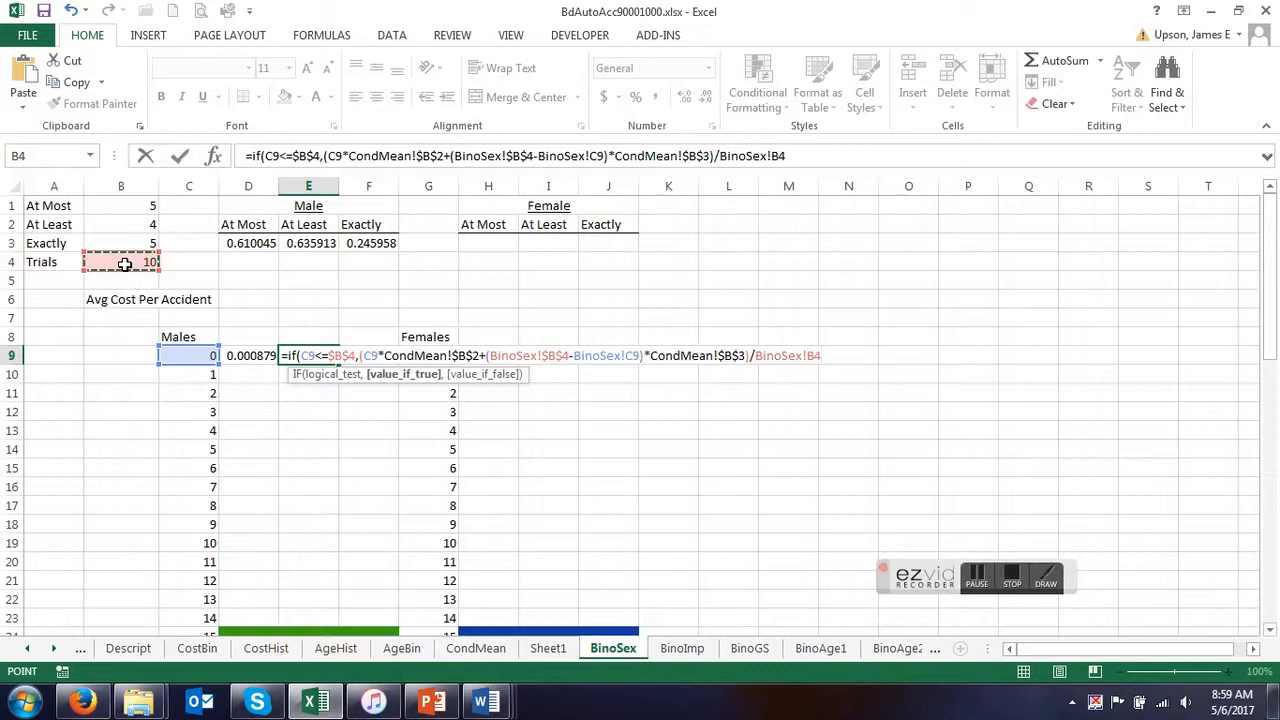
key(F4)
text(,)
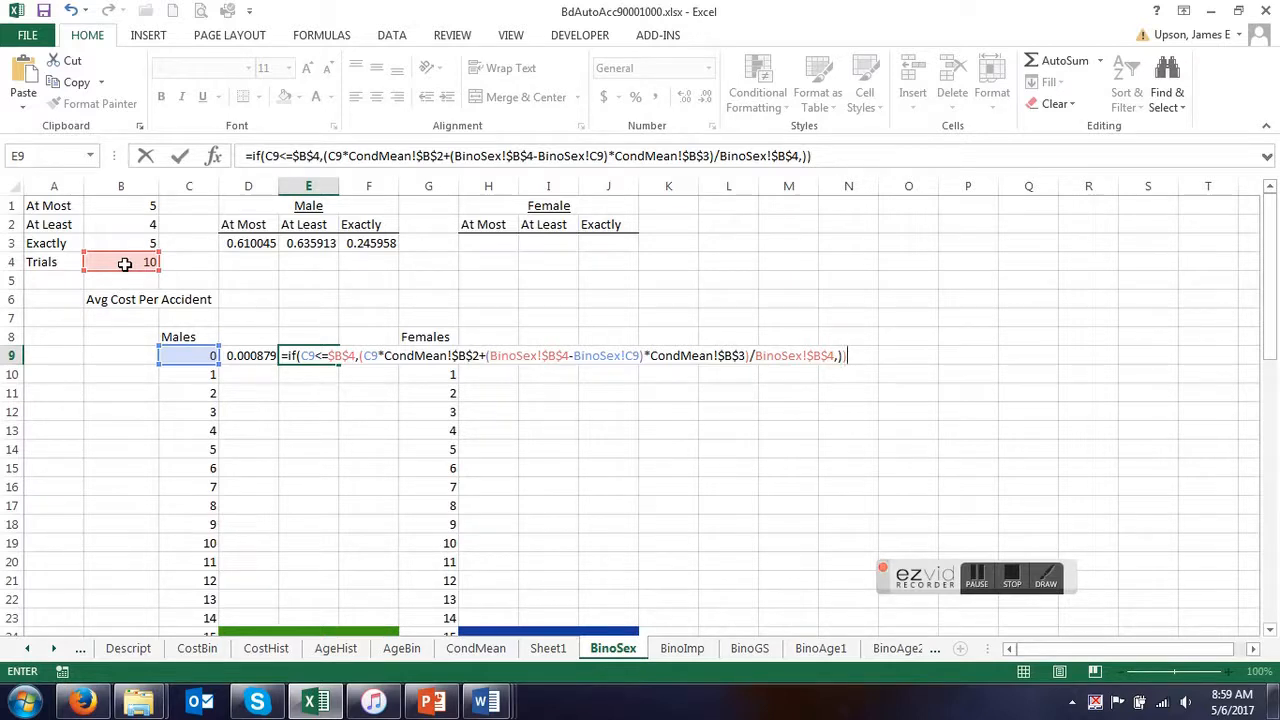
key(Return)
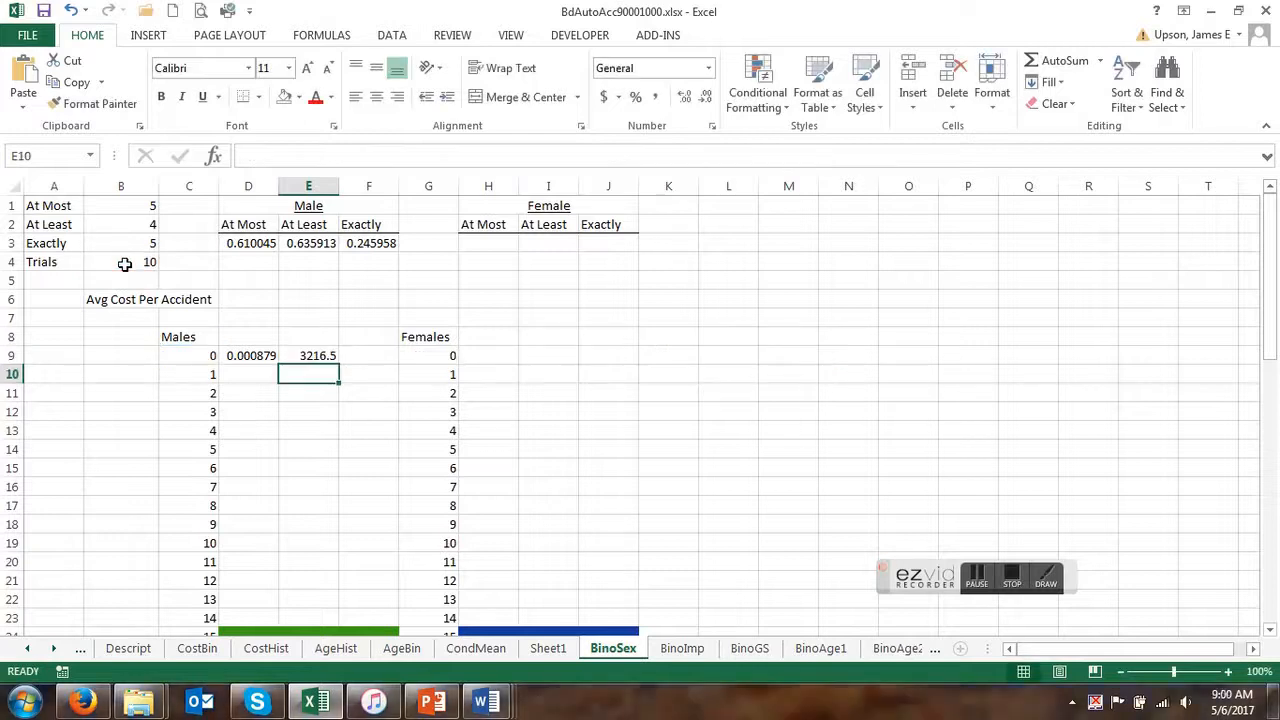
Format E9 as Accounting currency and compare its value with the Female average cost on the CondMean sheet.
click(313, 356)
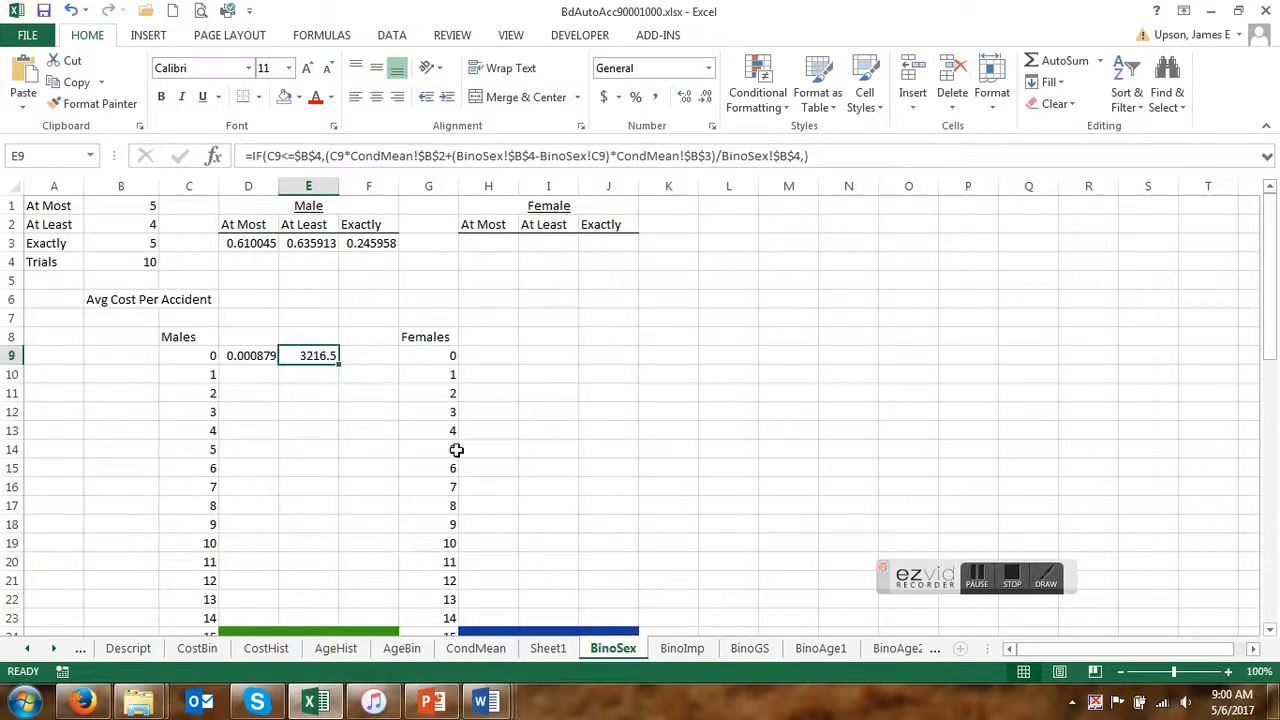
click(605, 104)
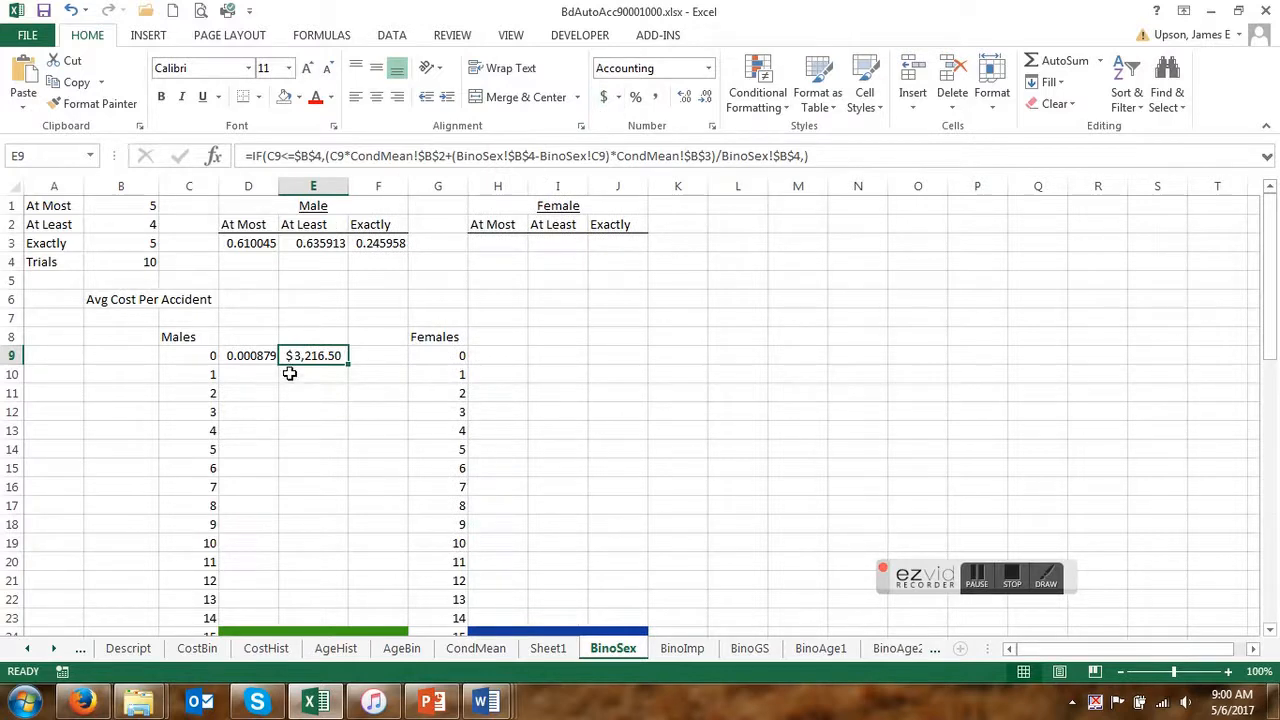
click(496, 650)
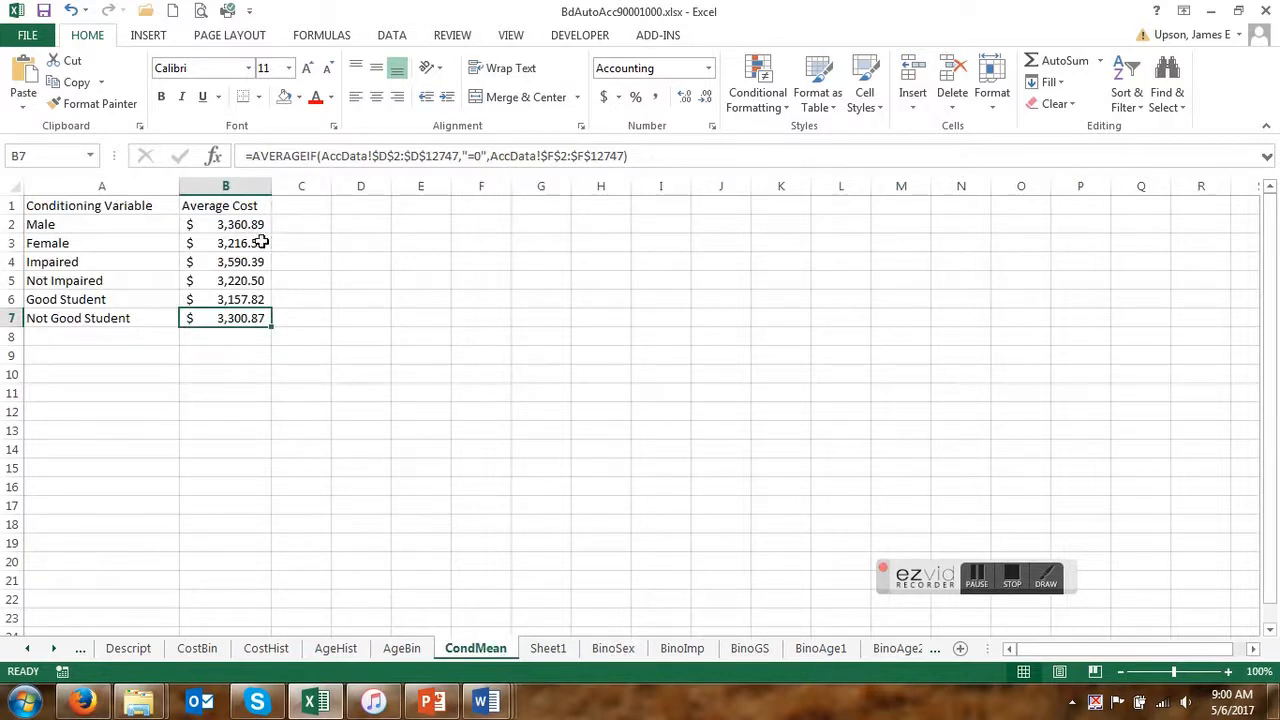
click(613, 649)
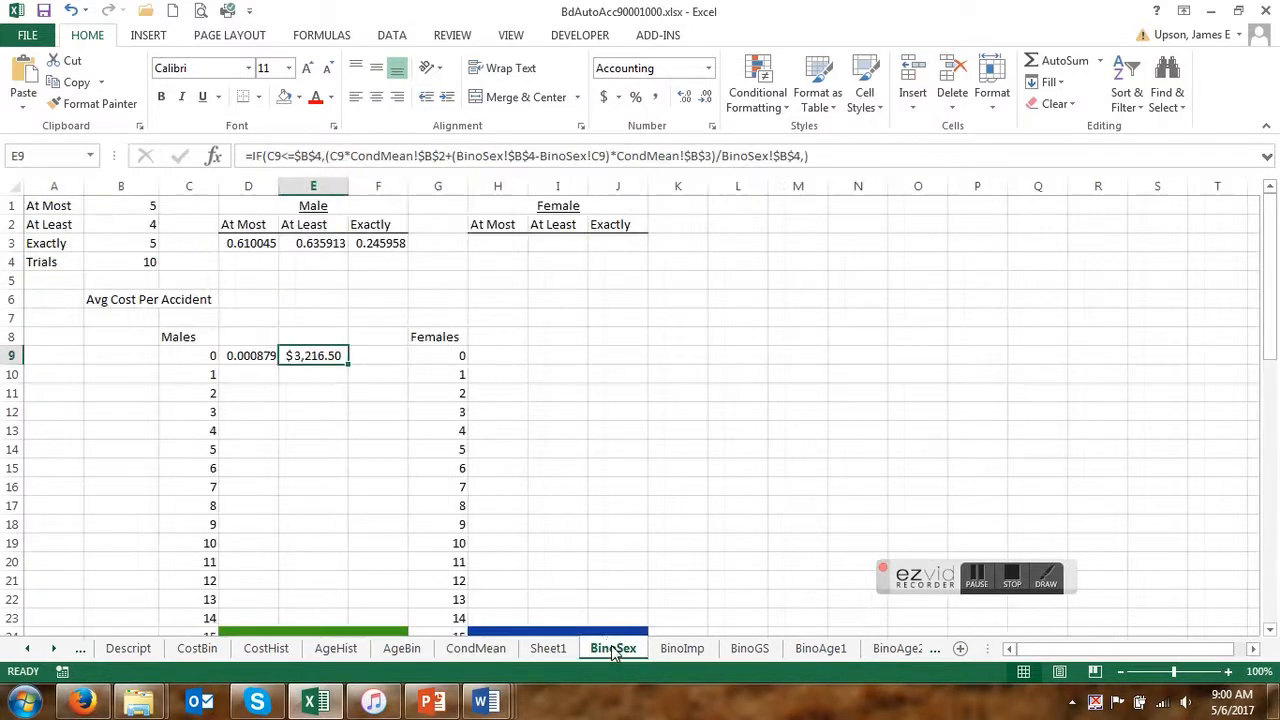
Enter =D9*E9 in cell F9 and fill the D9:F9 formulas down through row 19.
click(368, 355)
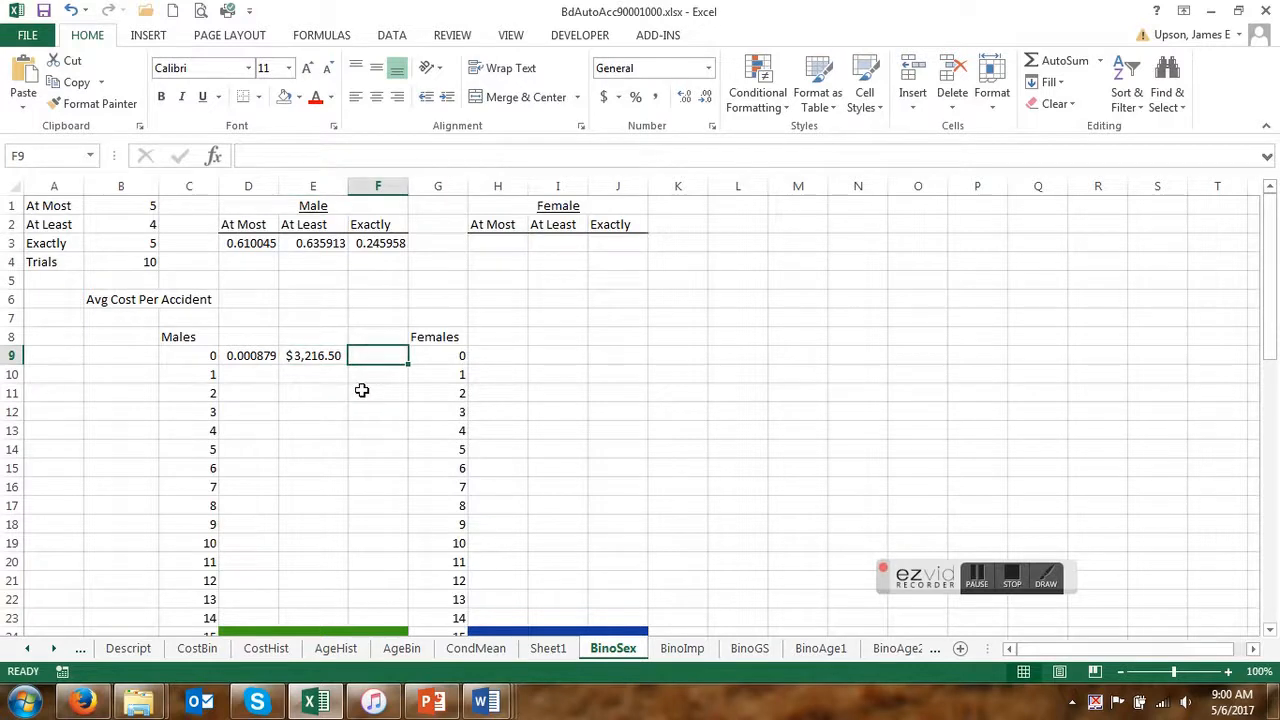
text(=)
click(256, 358)
text(*)
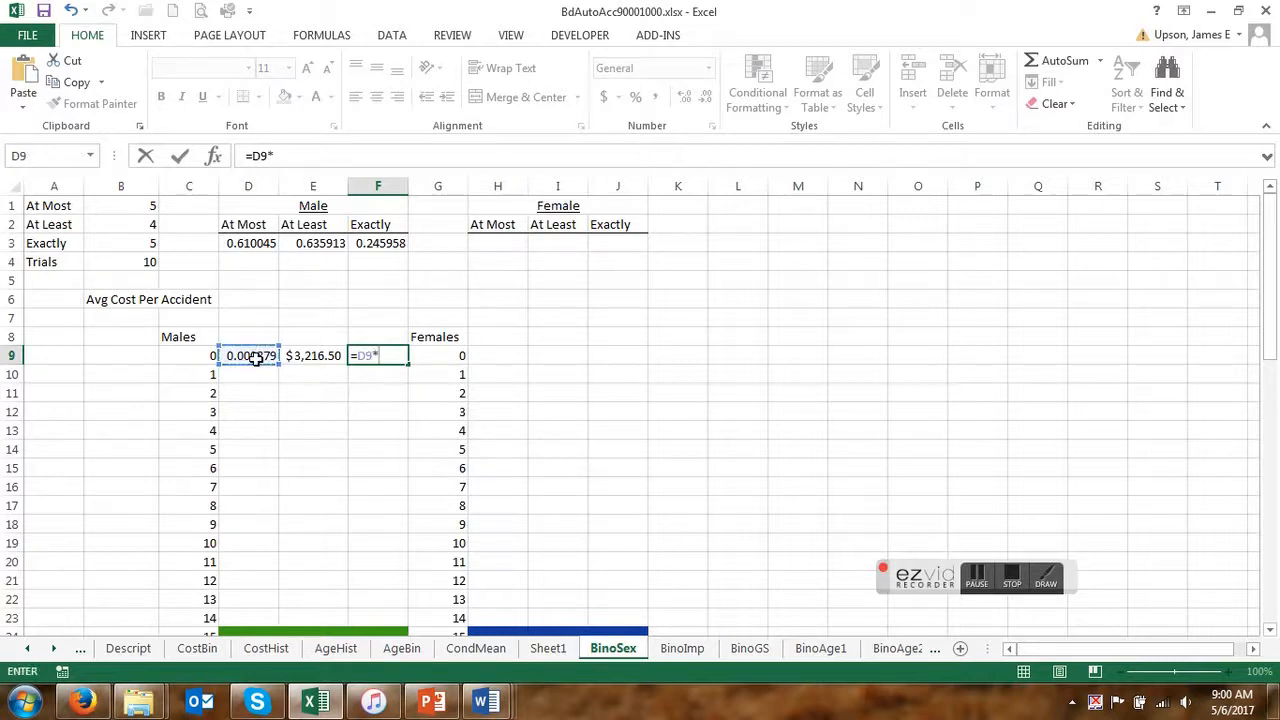
click(317, 356)
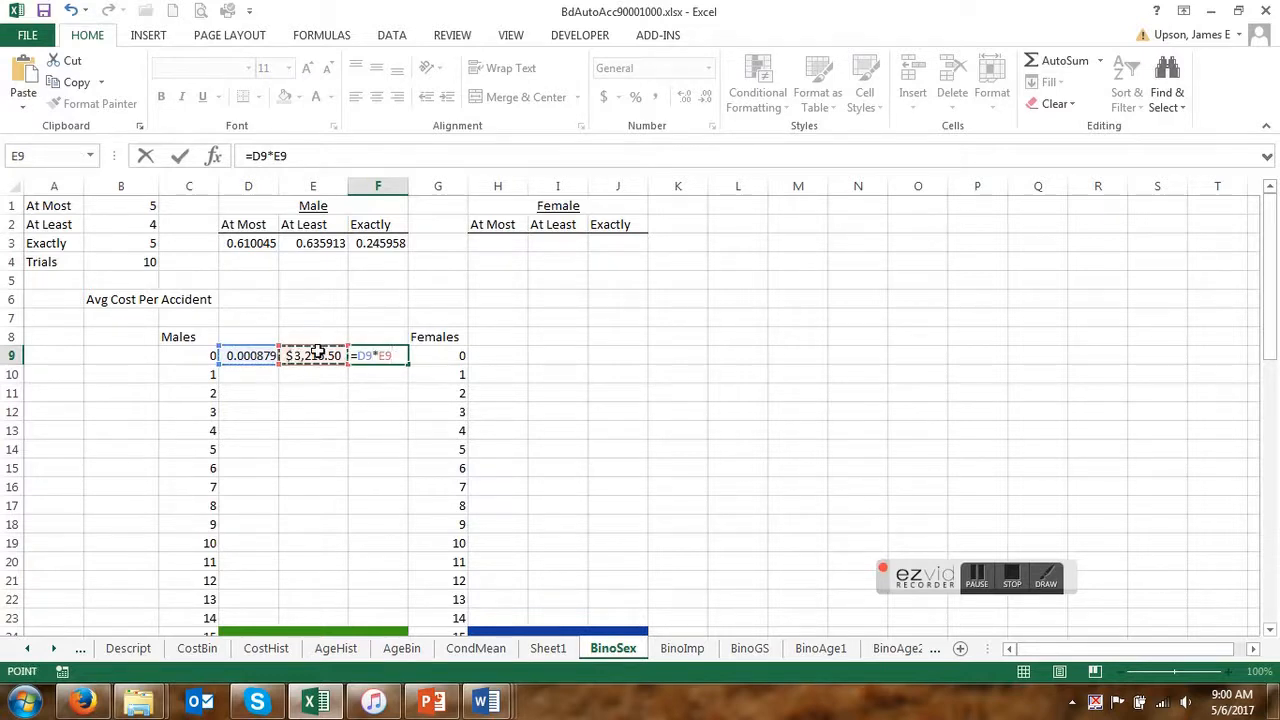
key(Return)
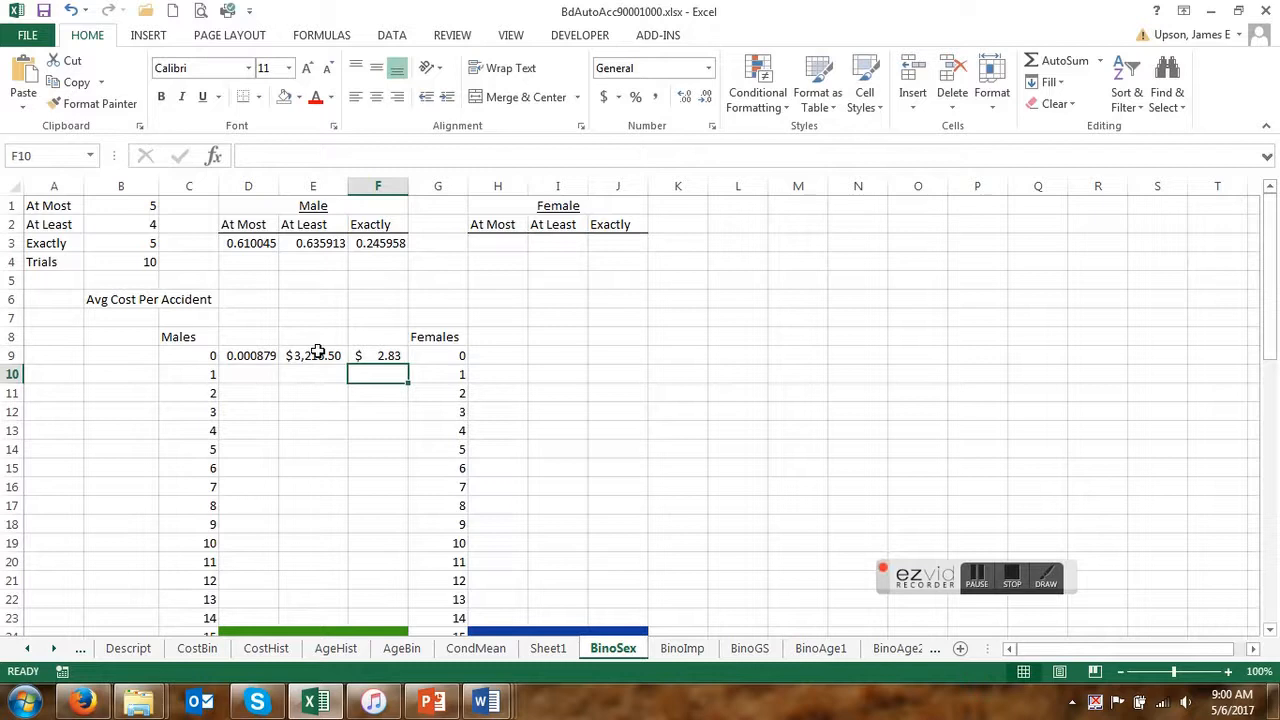
drag(250, 356, 386, 556)
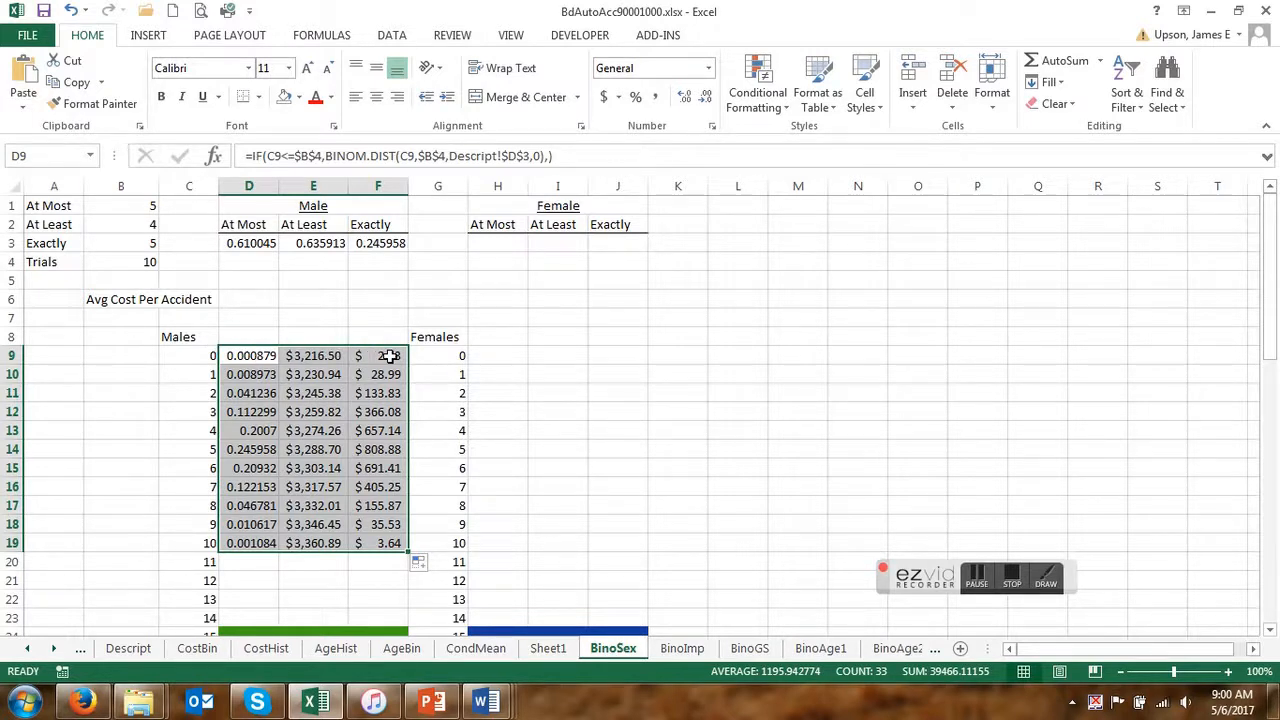
Sum F9:F19 in cell B12 and compare the total with the Claim Cost mean on the Descript sheet.
click(98, 407)
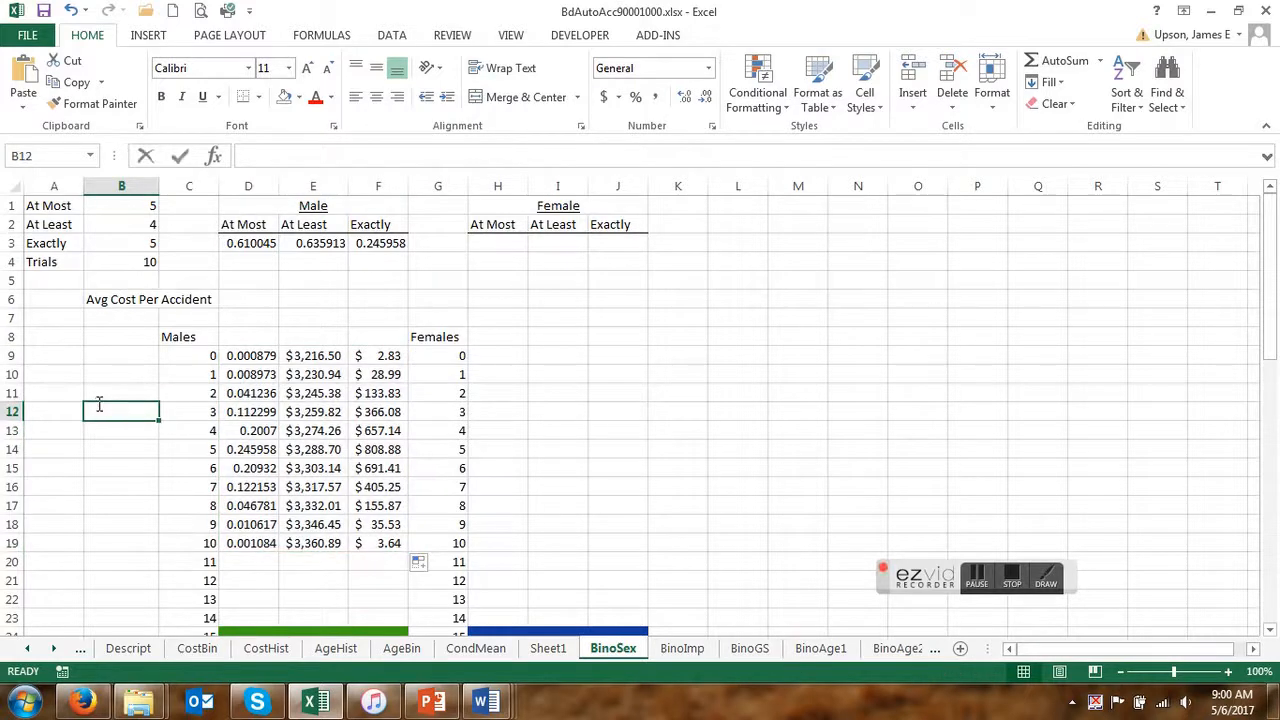
text(=sum()
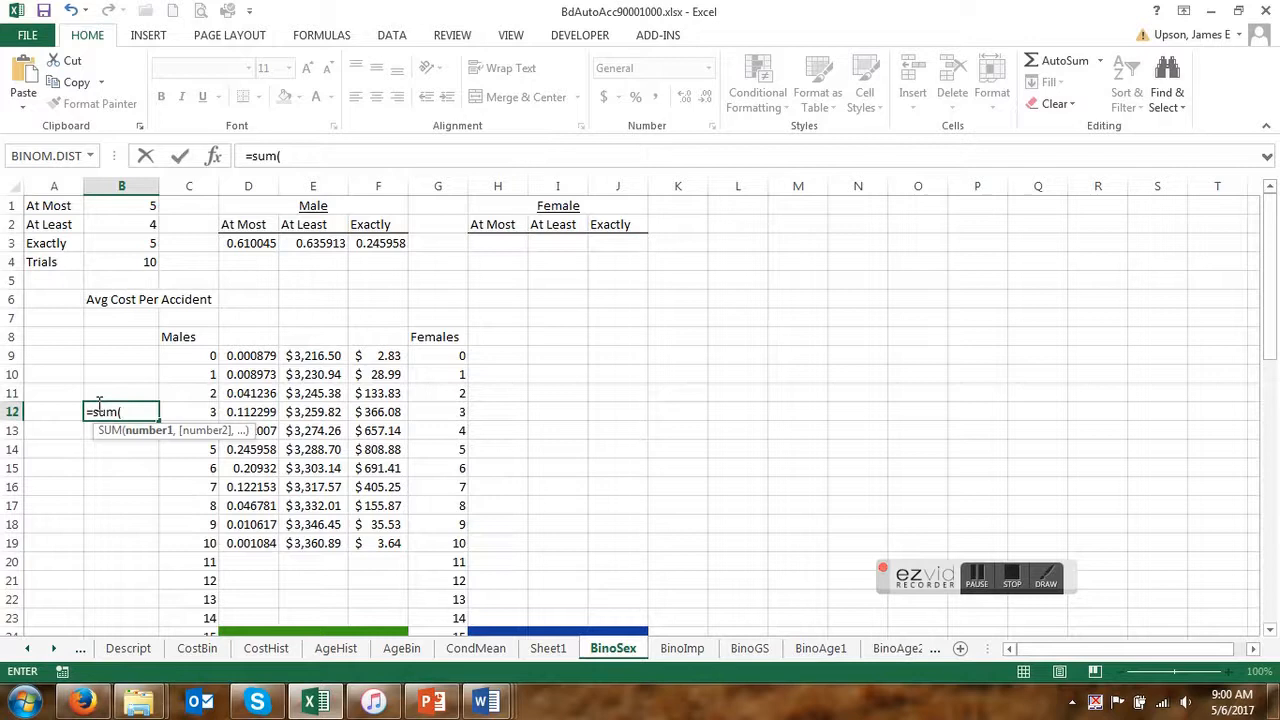
drag(378, 358, 385, 543)
text())
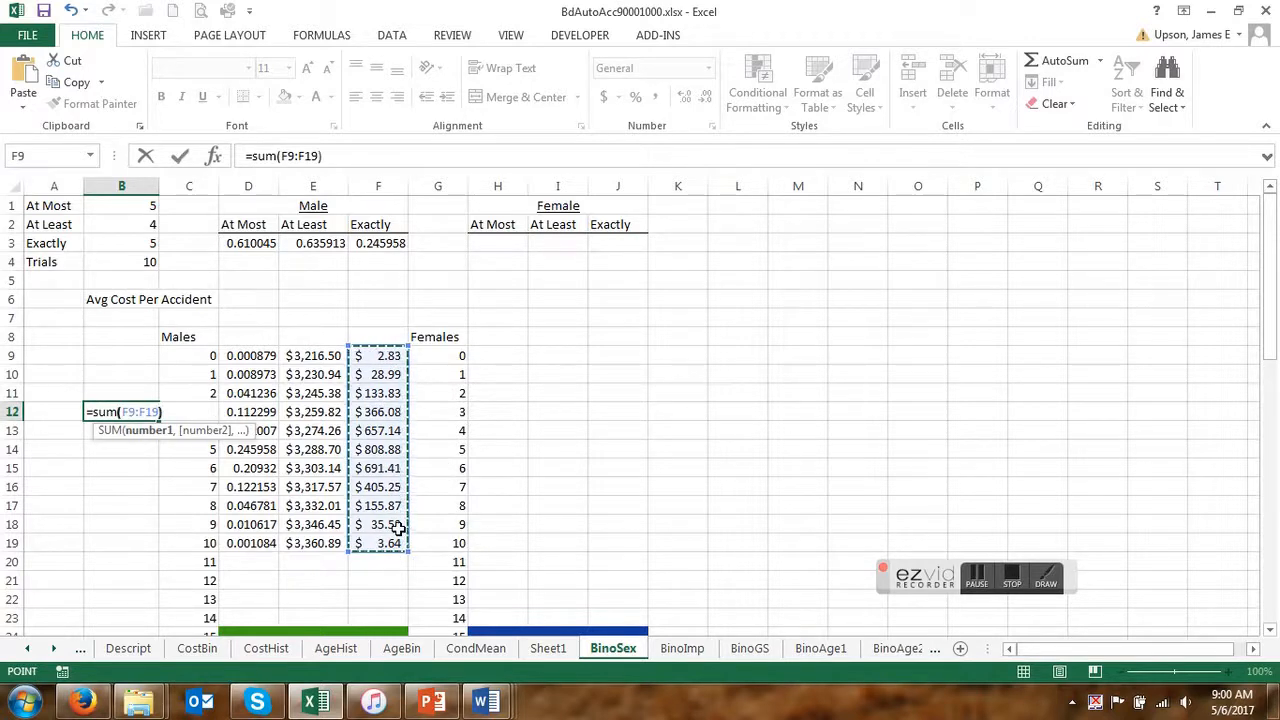
key(Return)
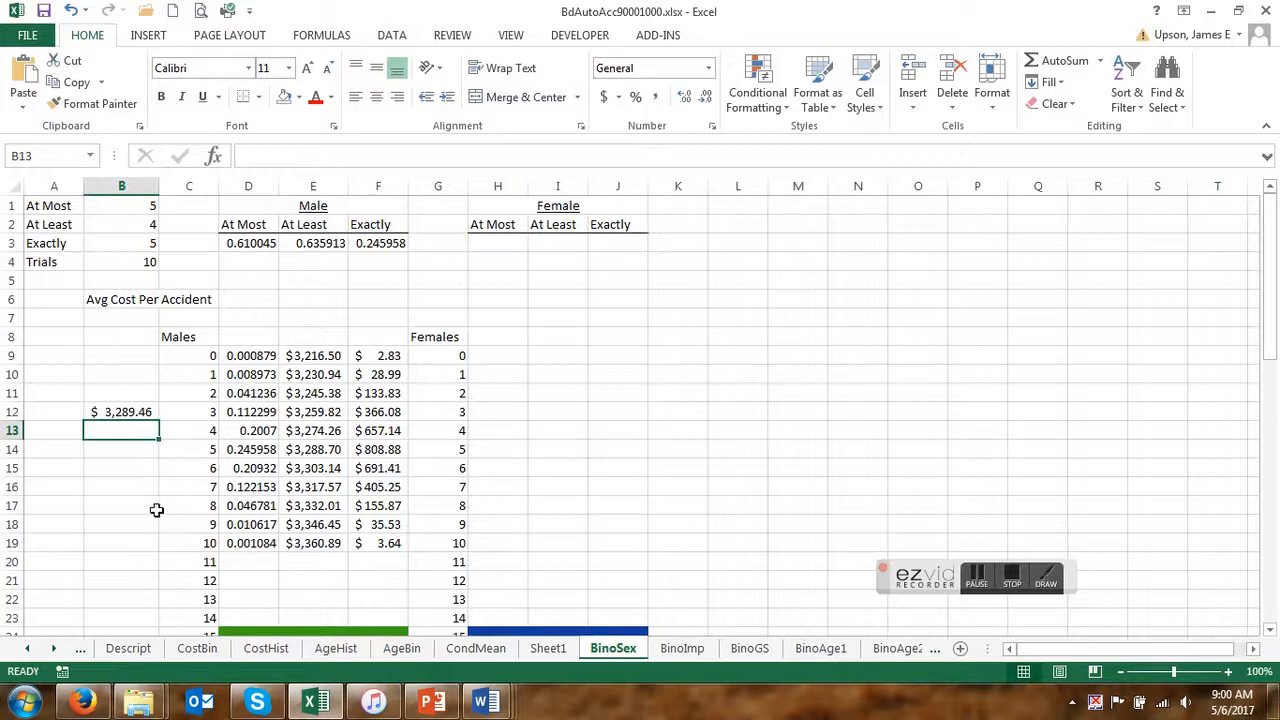
click(131, 654)
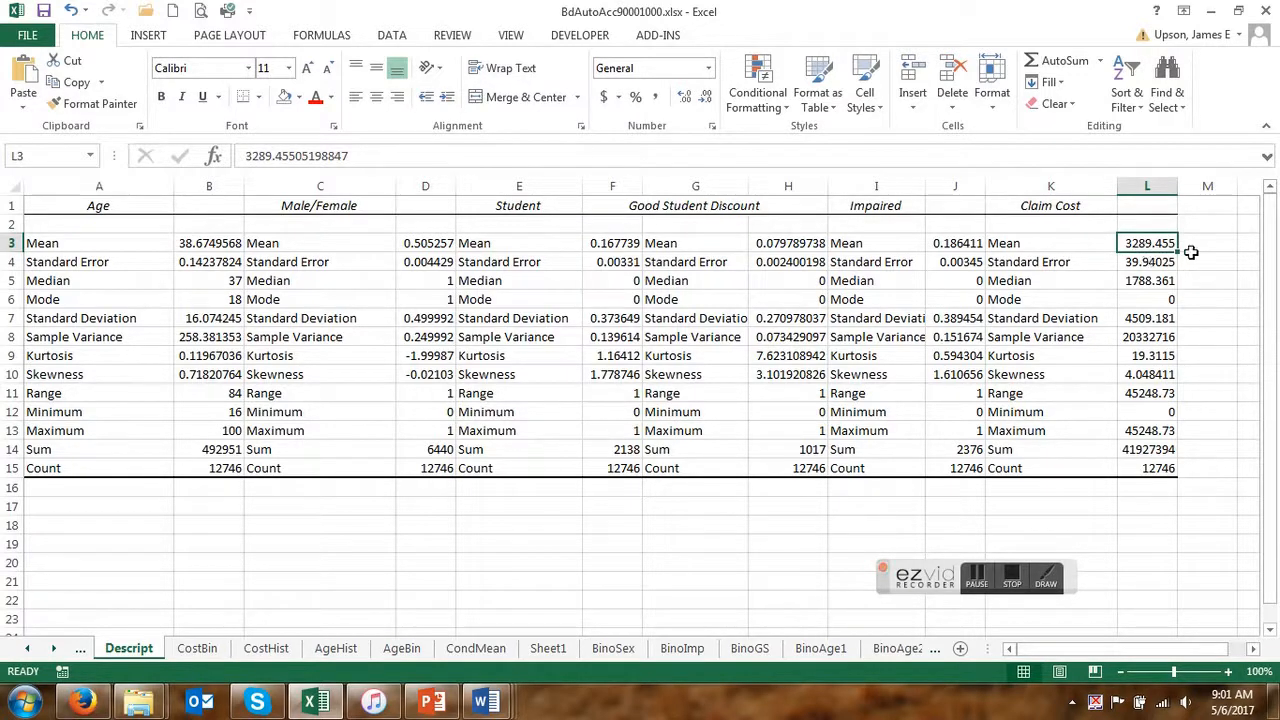
click(613, 650)
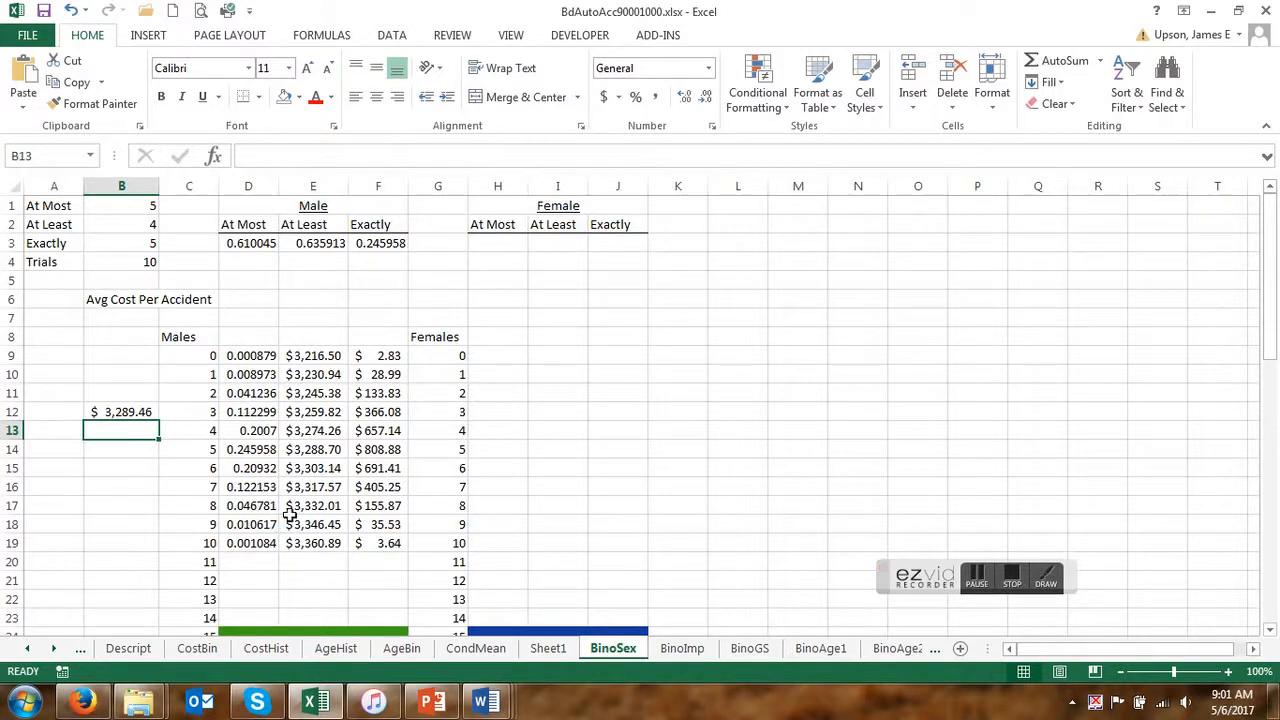
Fill the D19:F19 formulas down through row 59 and inspect the copied formula in D20.
scroll(314, 491, down, 2)
drag(250, 432, 397, 617)
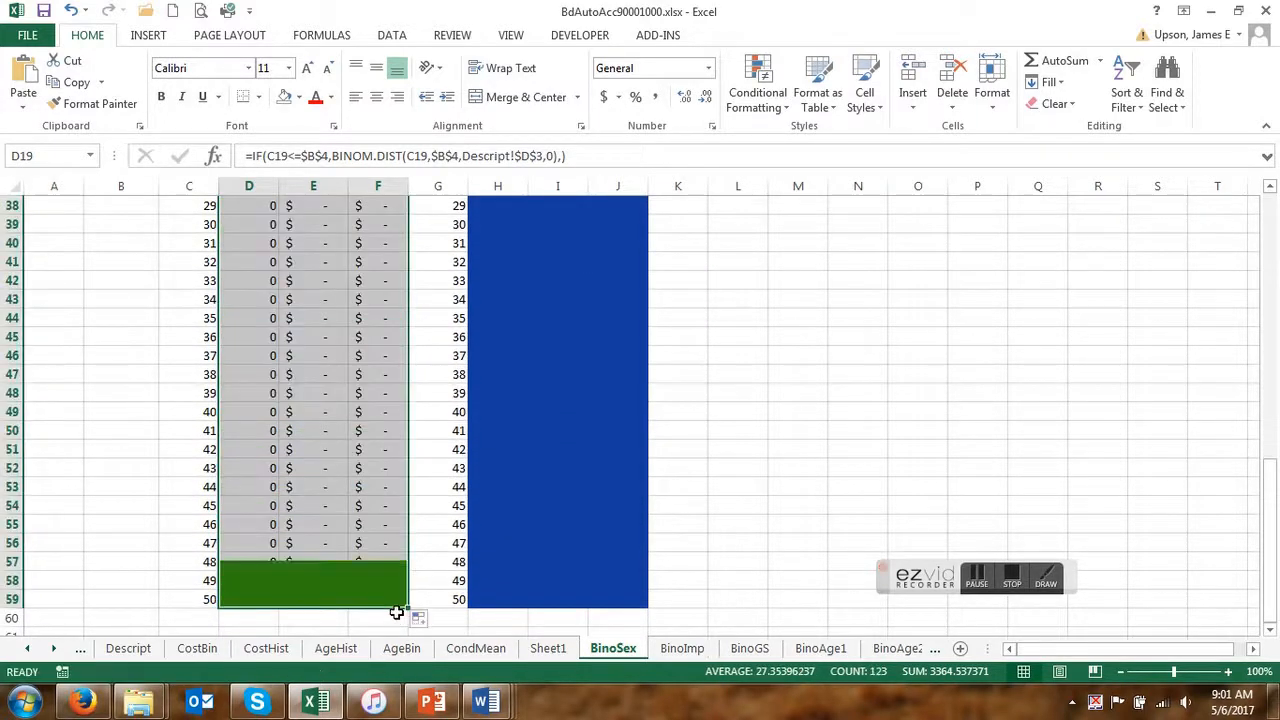
scroll(290, 402, up, 11)
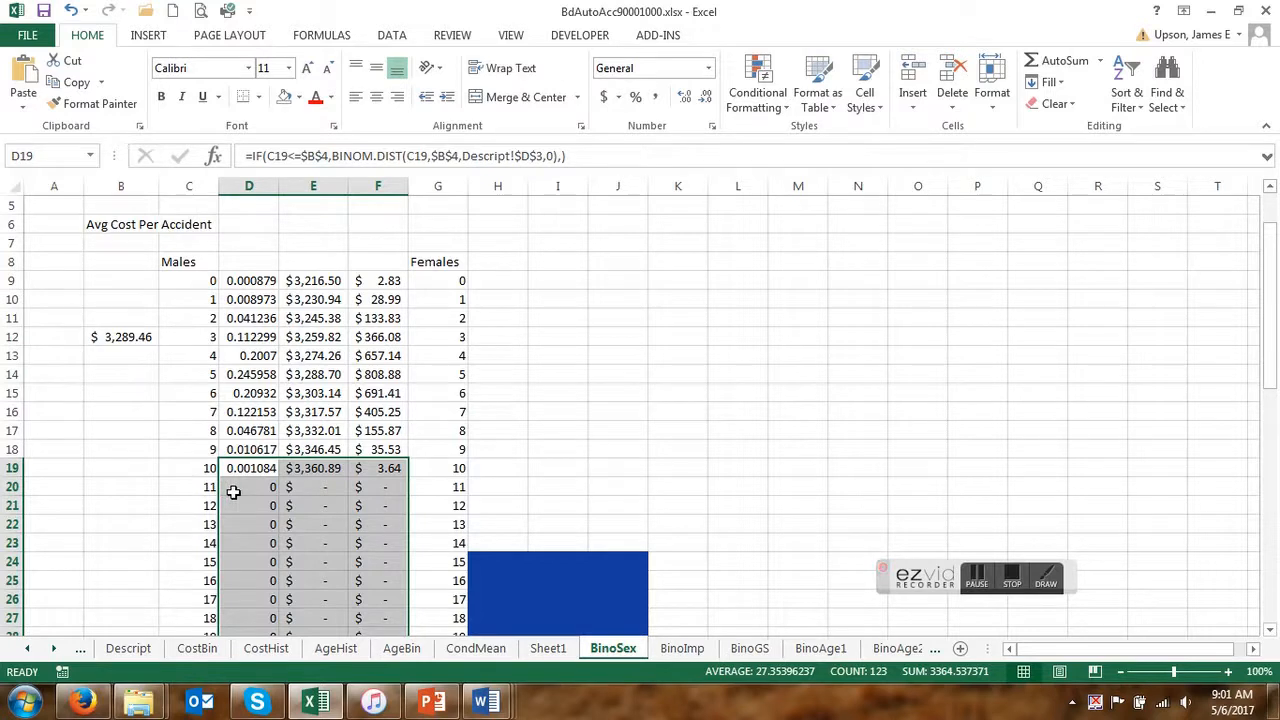
click(233, 488)
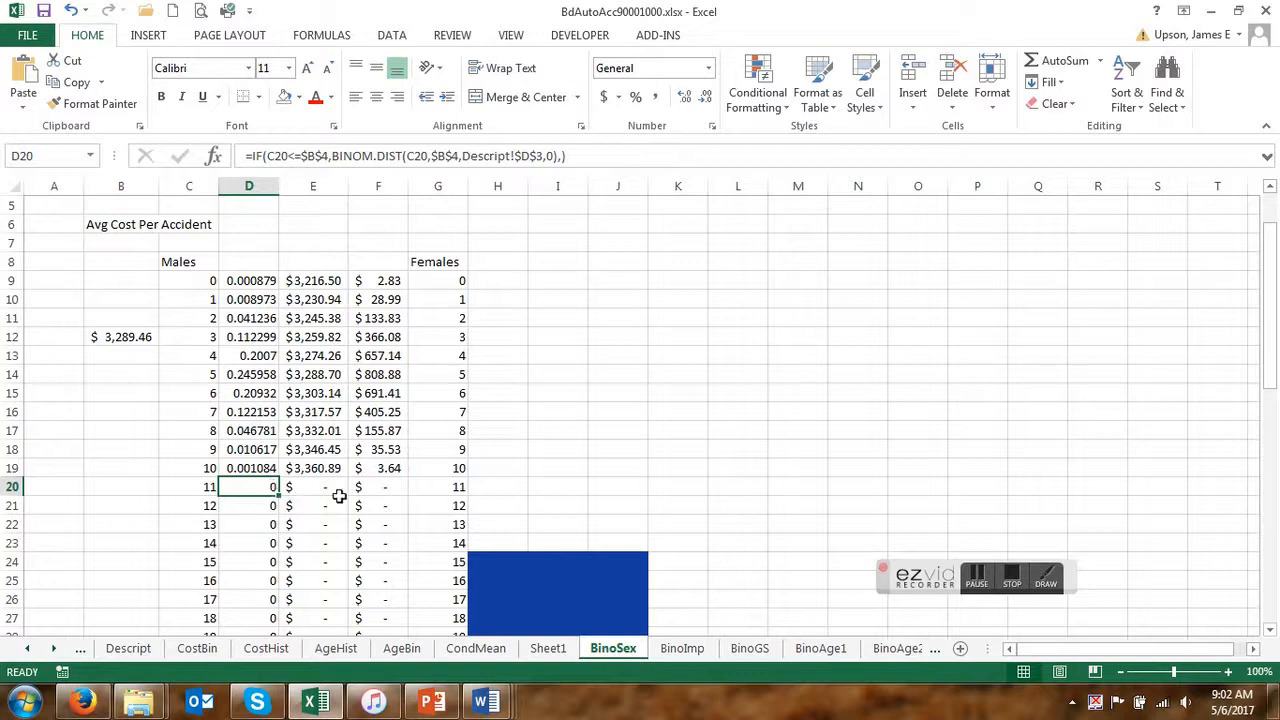
scroll(594, 360, up, 2)
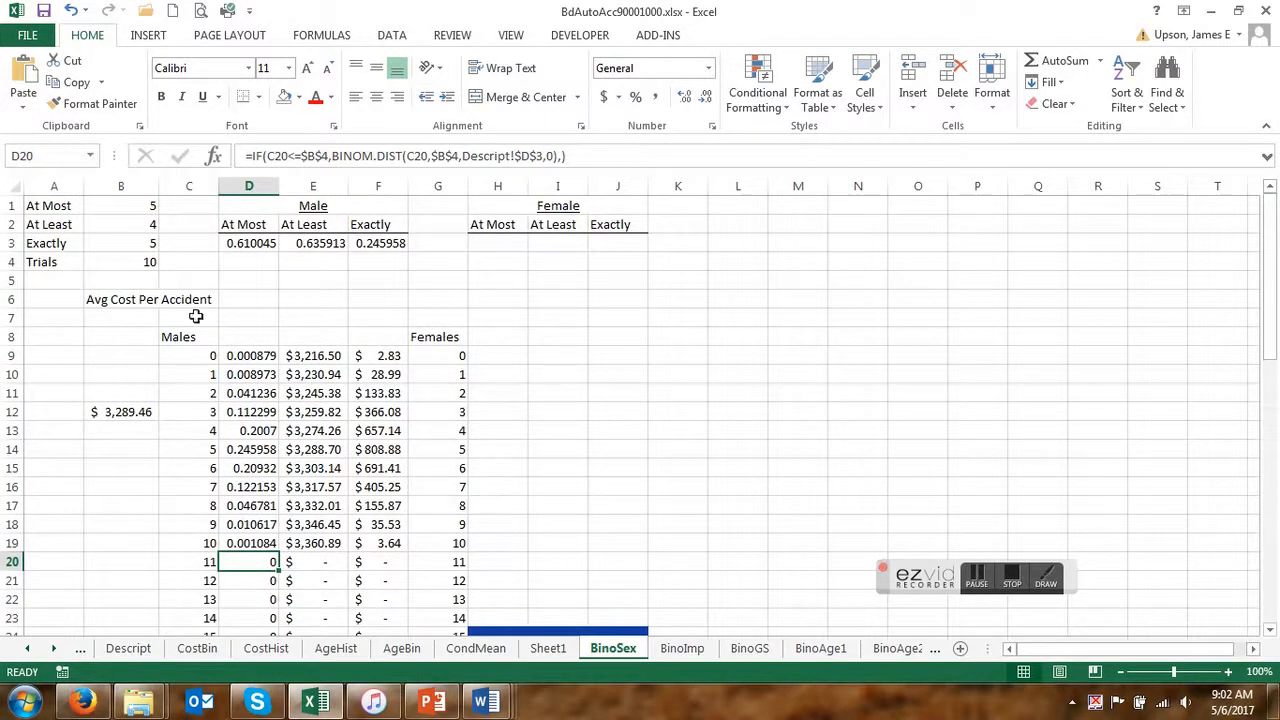
Begin the average cost formula in cell D6 with the sum of the male costs in F9:F14.
click(254, 299)
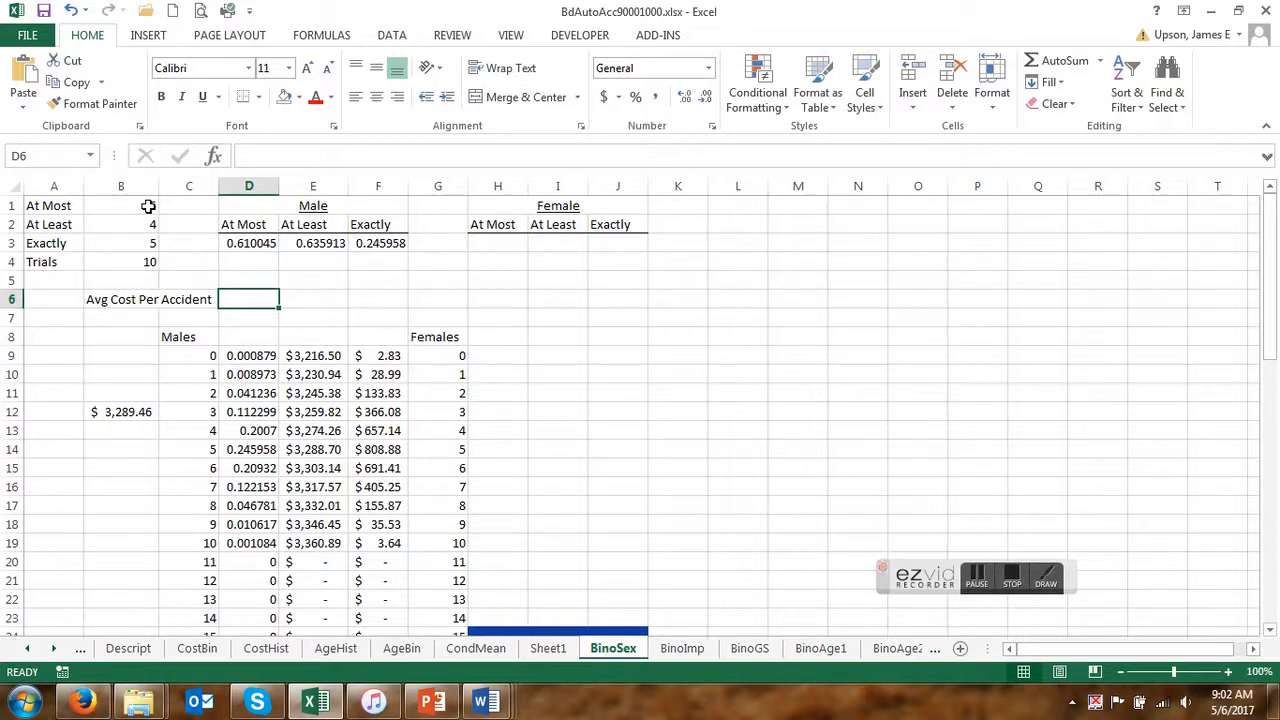
text(=)
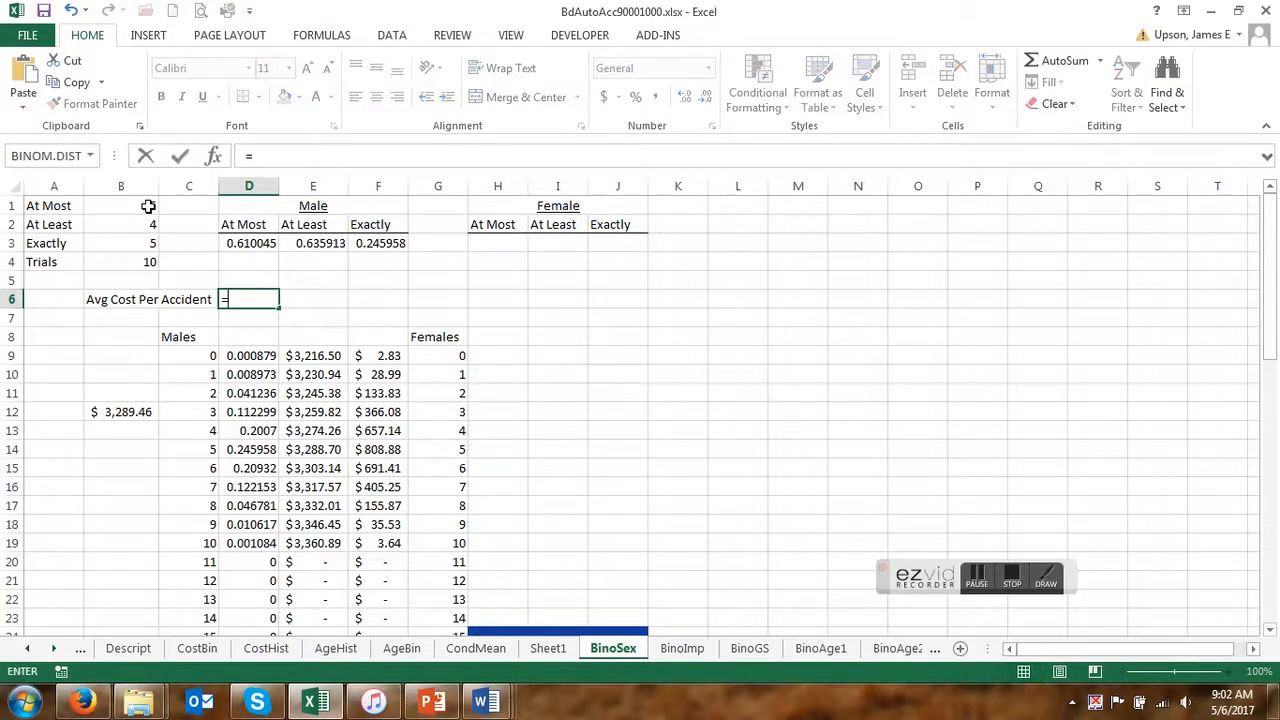
text(sum()
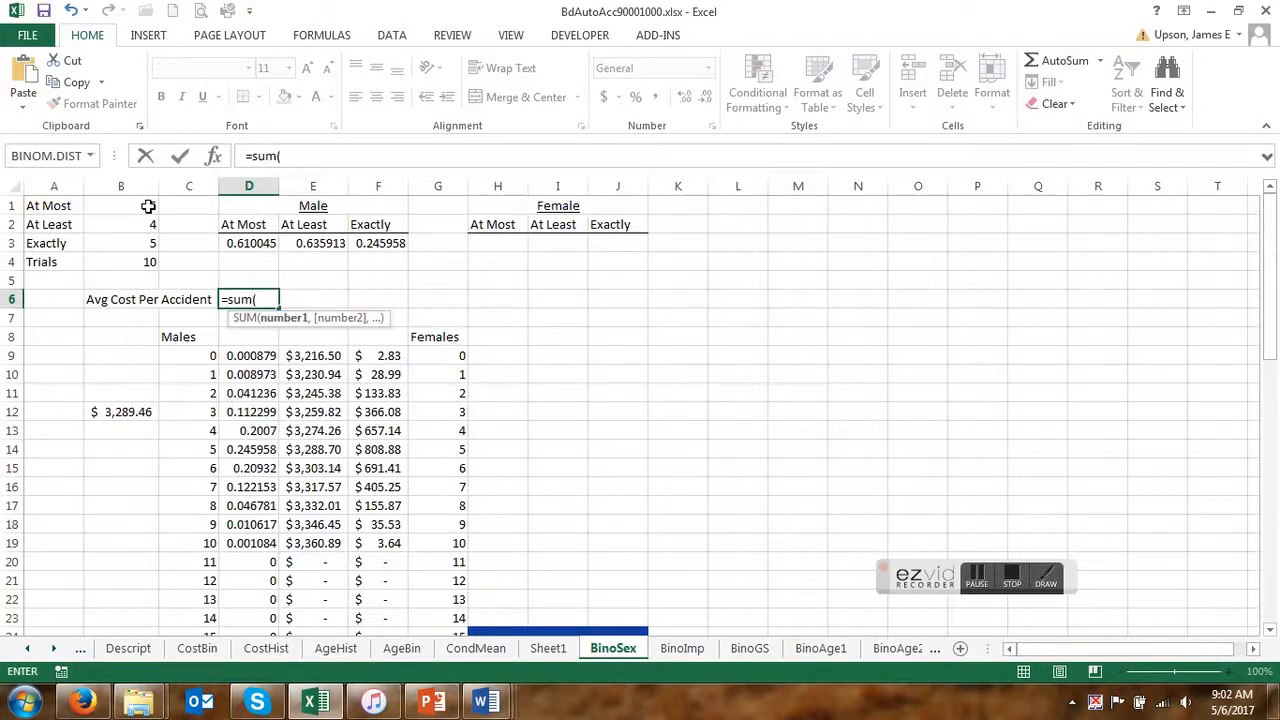
drag(386, 358, 386, 449)
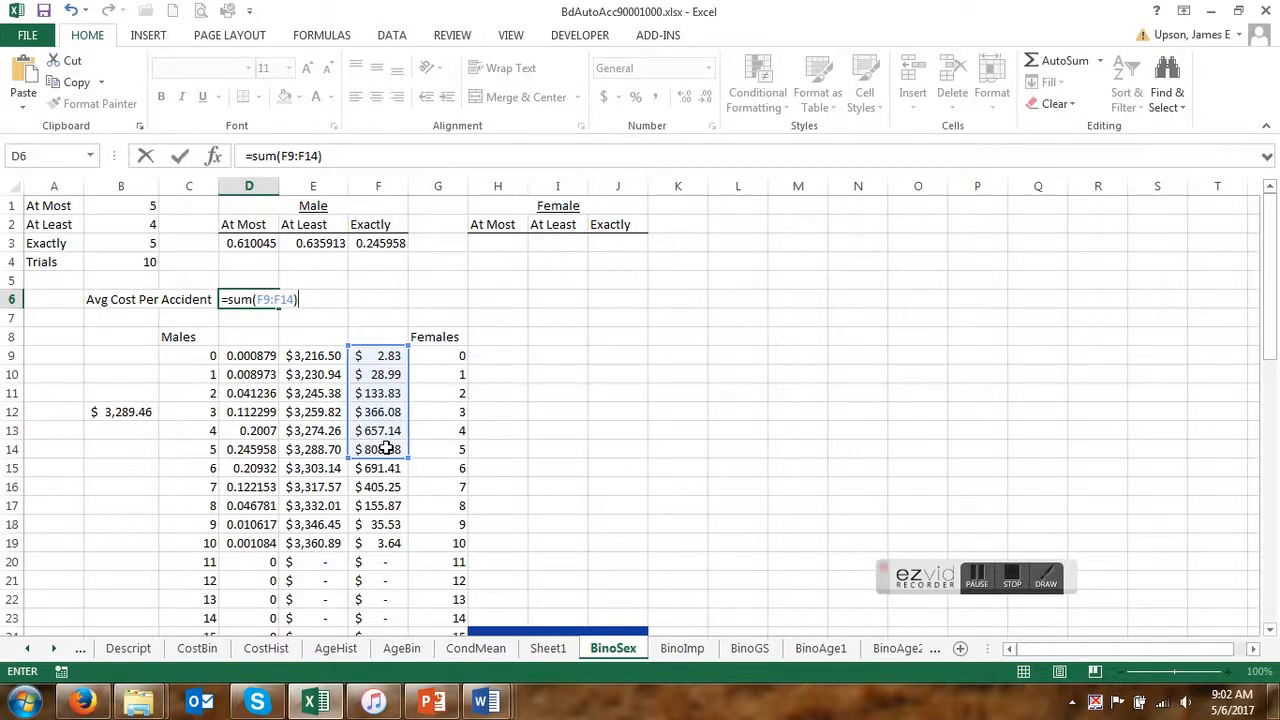
Switch to PowerPoint to review the Male and Female counts for events 1 to 6, and return to Excel.
click(436, 706)
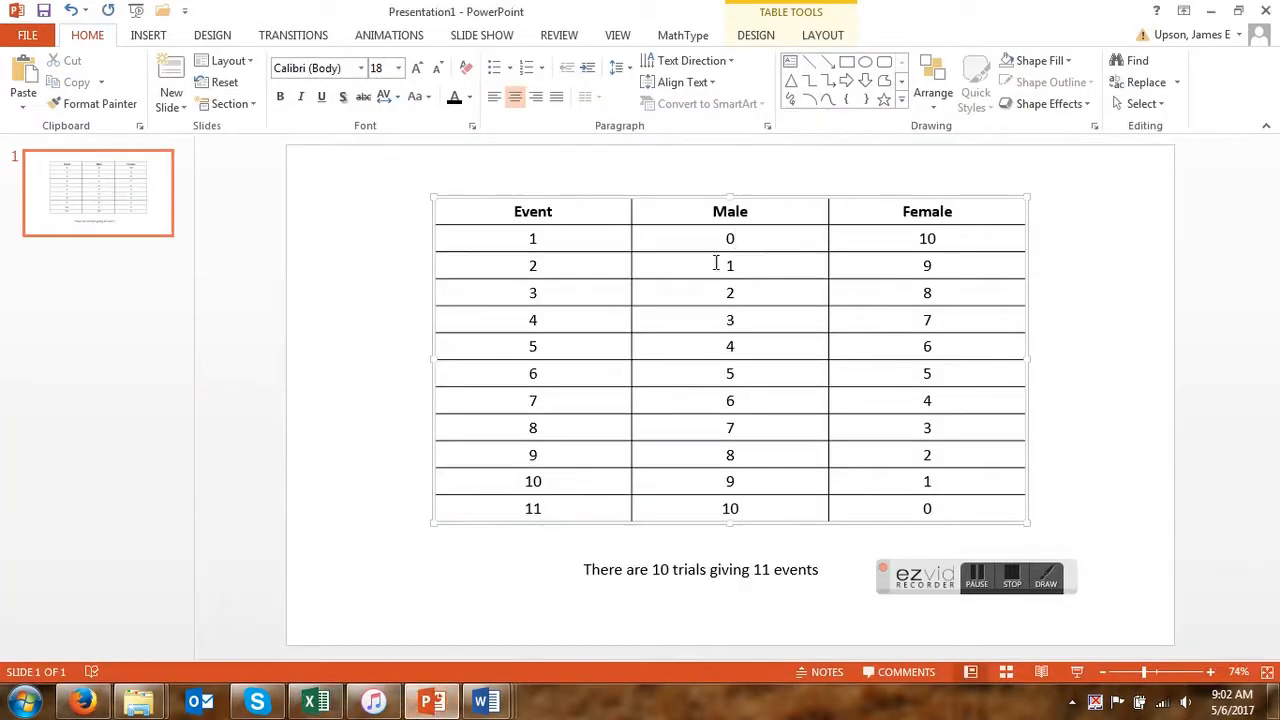
mouse_move(718, 233)
mouse_down()
mouse_move(746, 277)
mouse_move(903, 372)
mouse_up()
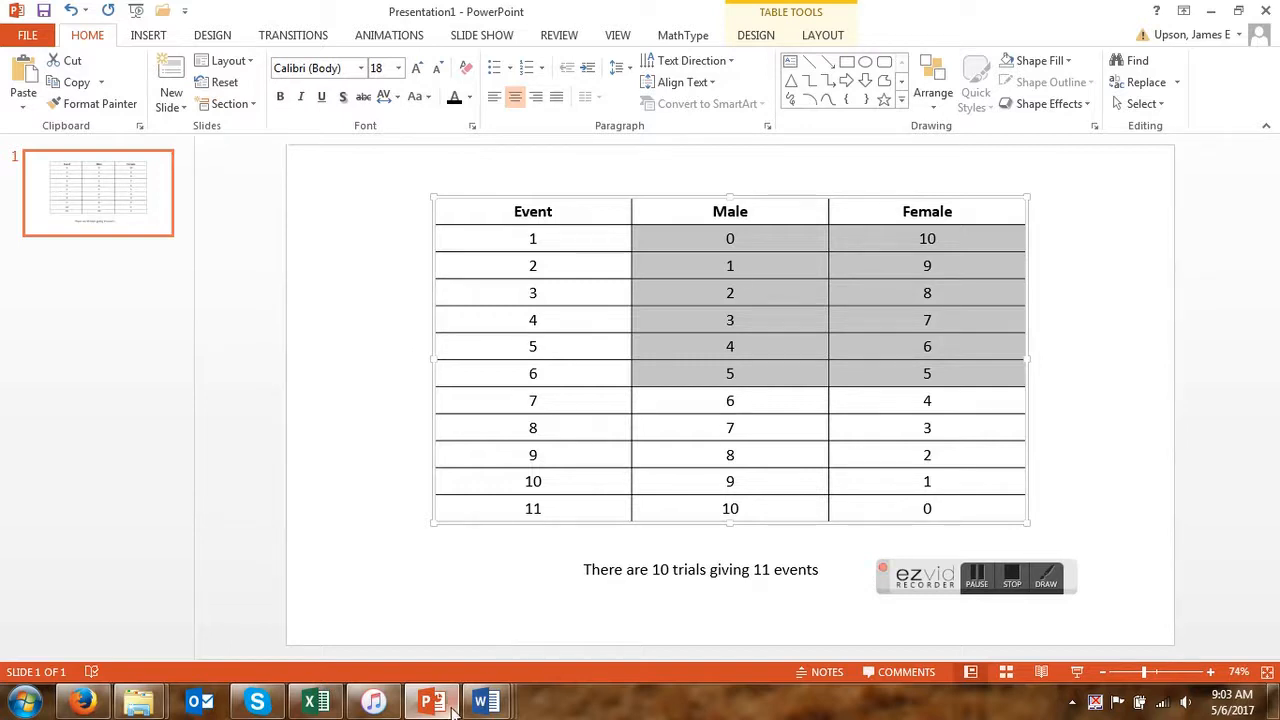
click(316, 703)
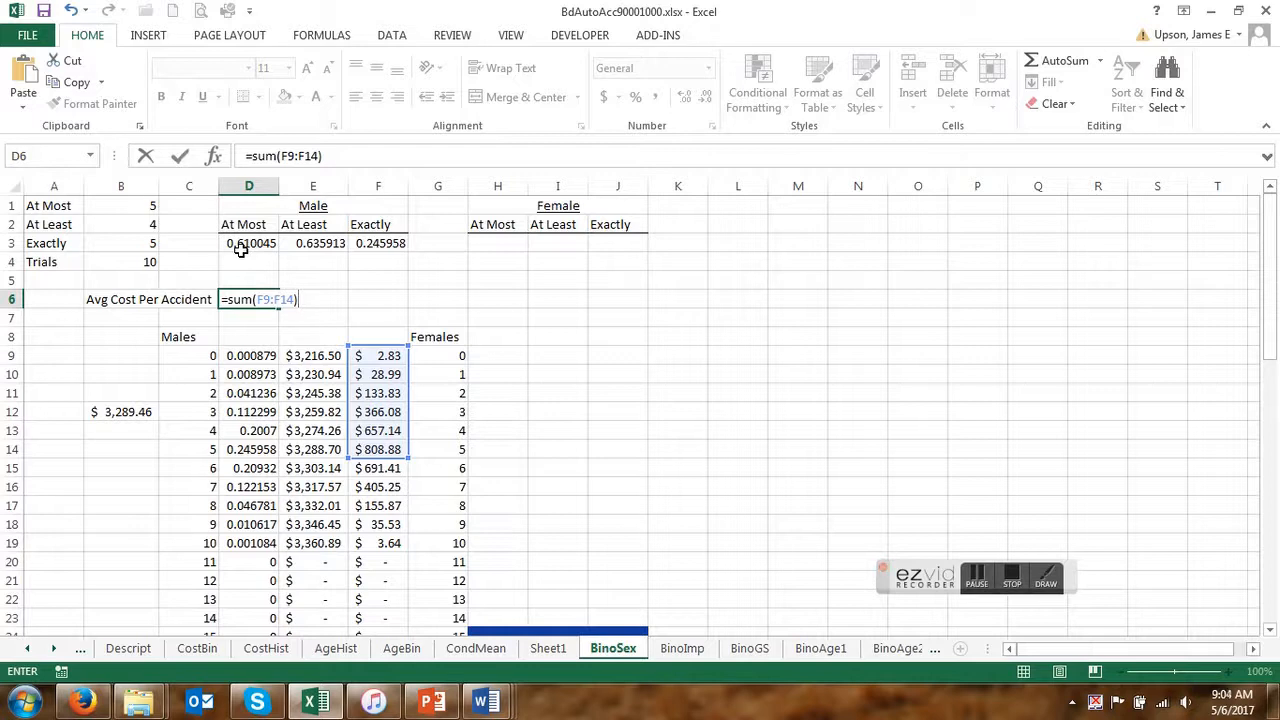
Complete the D6 formula by dividing the sum by the male At Most probability in D3.
text(/)
click(241, 250)
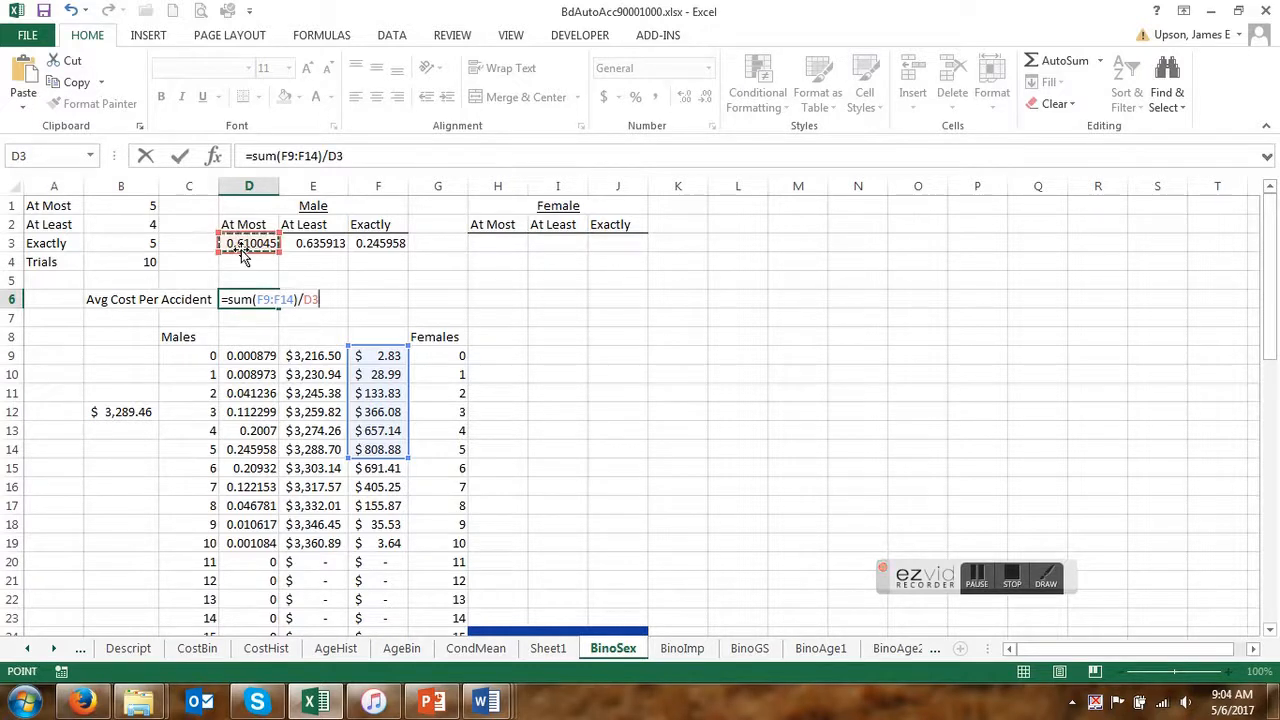
key(Return)
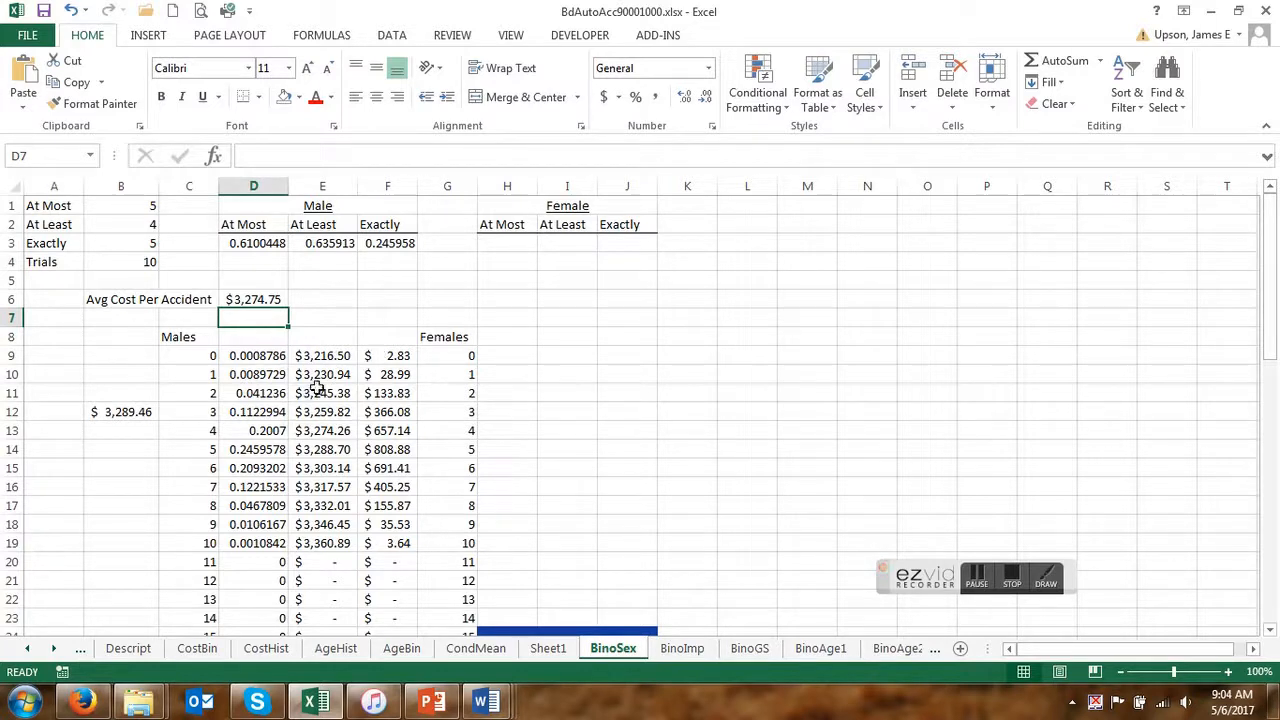
Start a replacement SUM formula in D6 with a range that begins at F9.
click(274, 302)
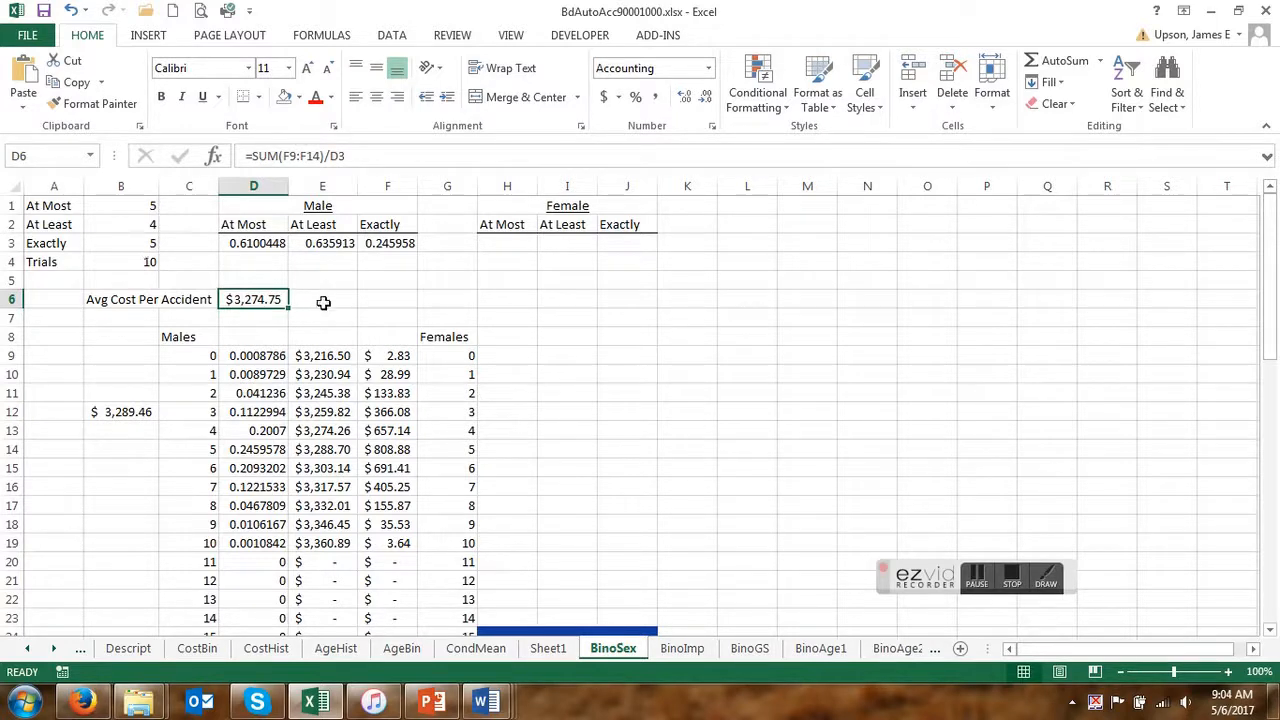
text(=sum)
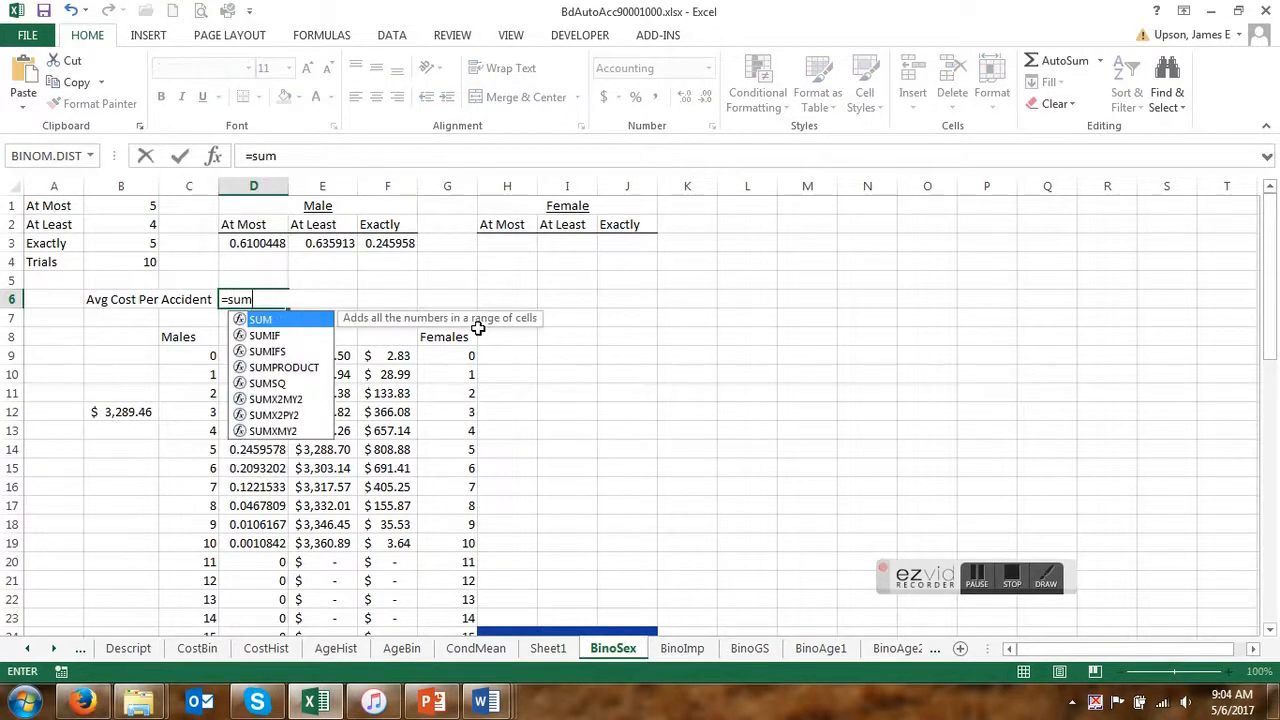
text(()
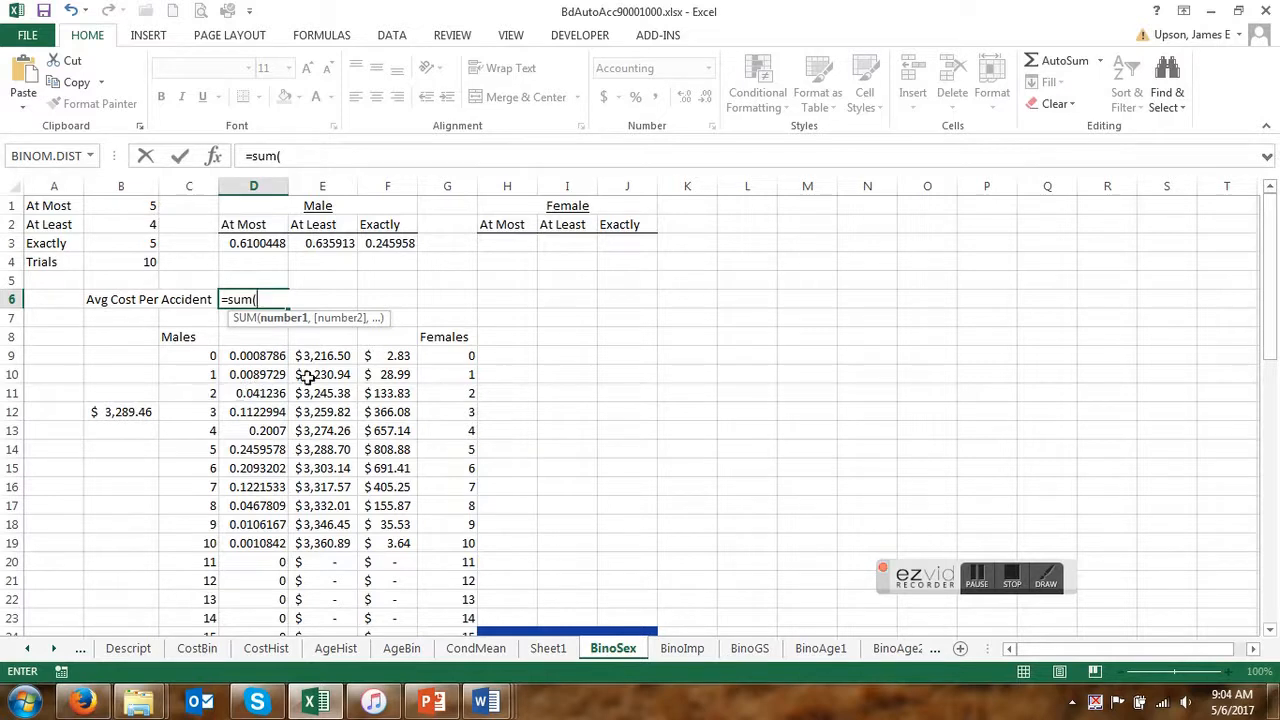
click(388, 357)
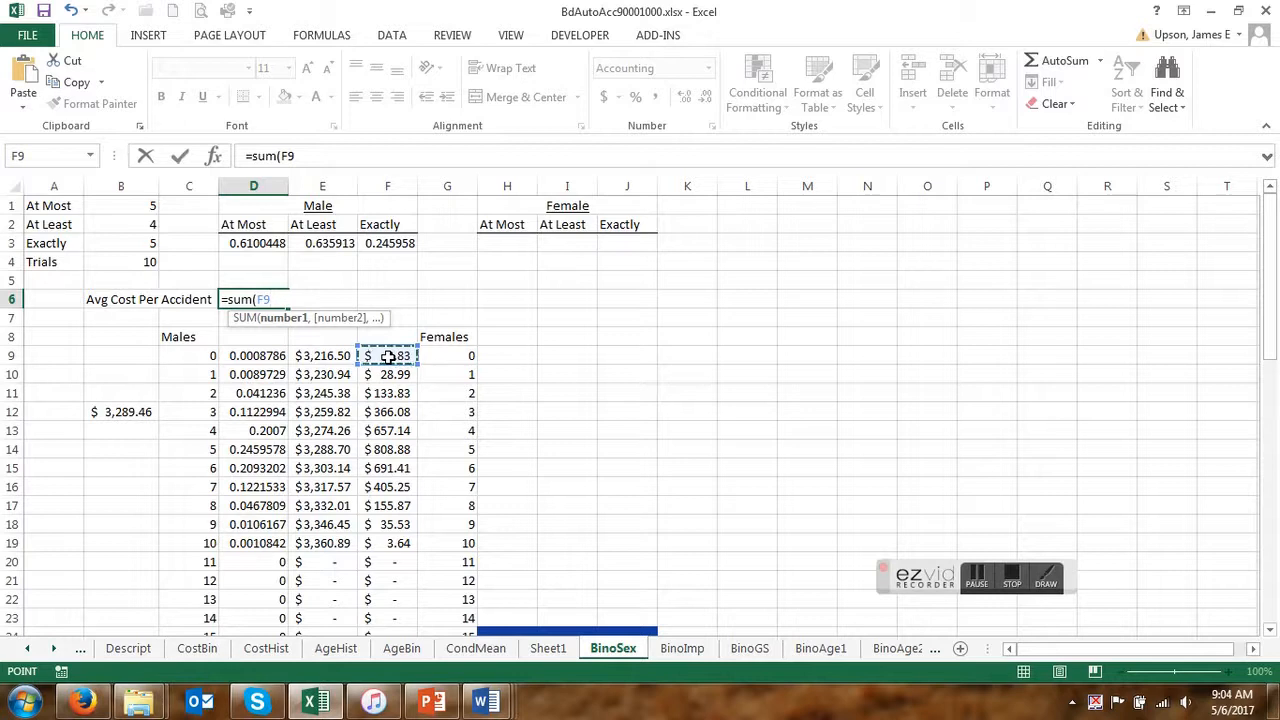
key(F8)
key(BackSpace)
key(BackSpace)
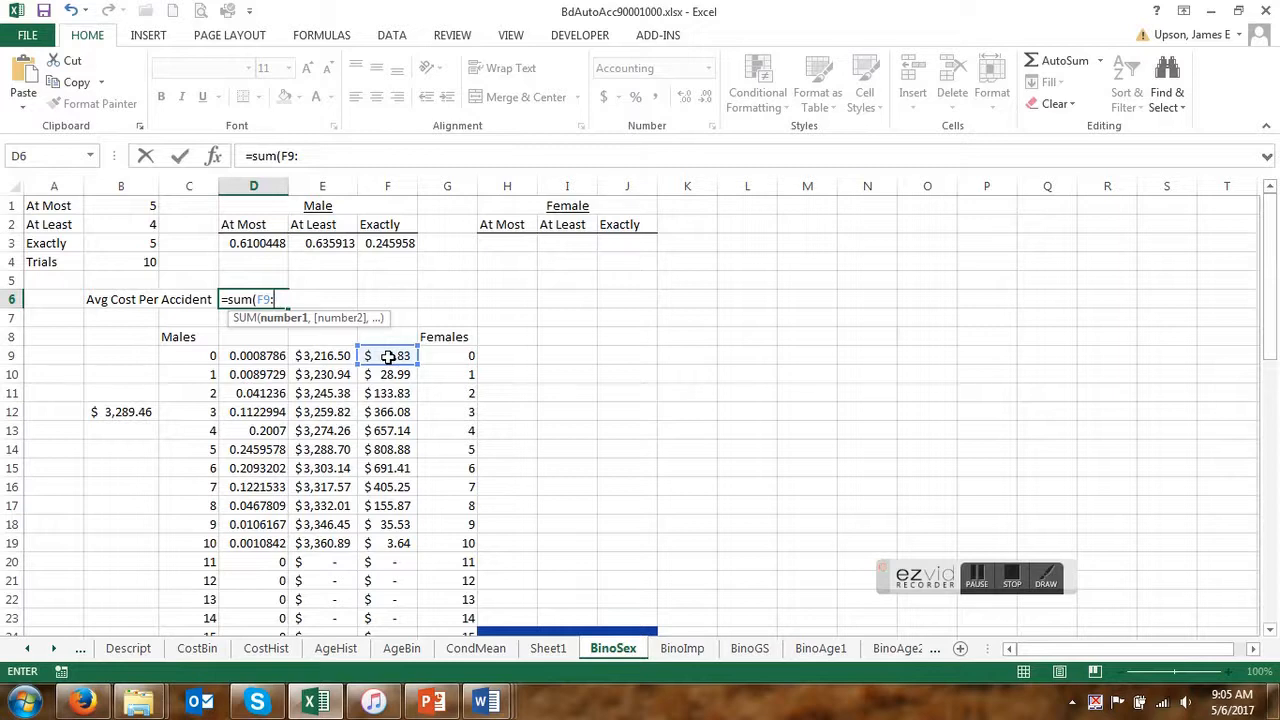
Build the end of the D6 sum range with INDIRECT and CONCATENATE, using "f" as the first text argument.
text(indirect)
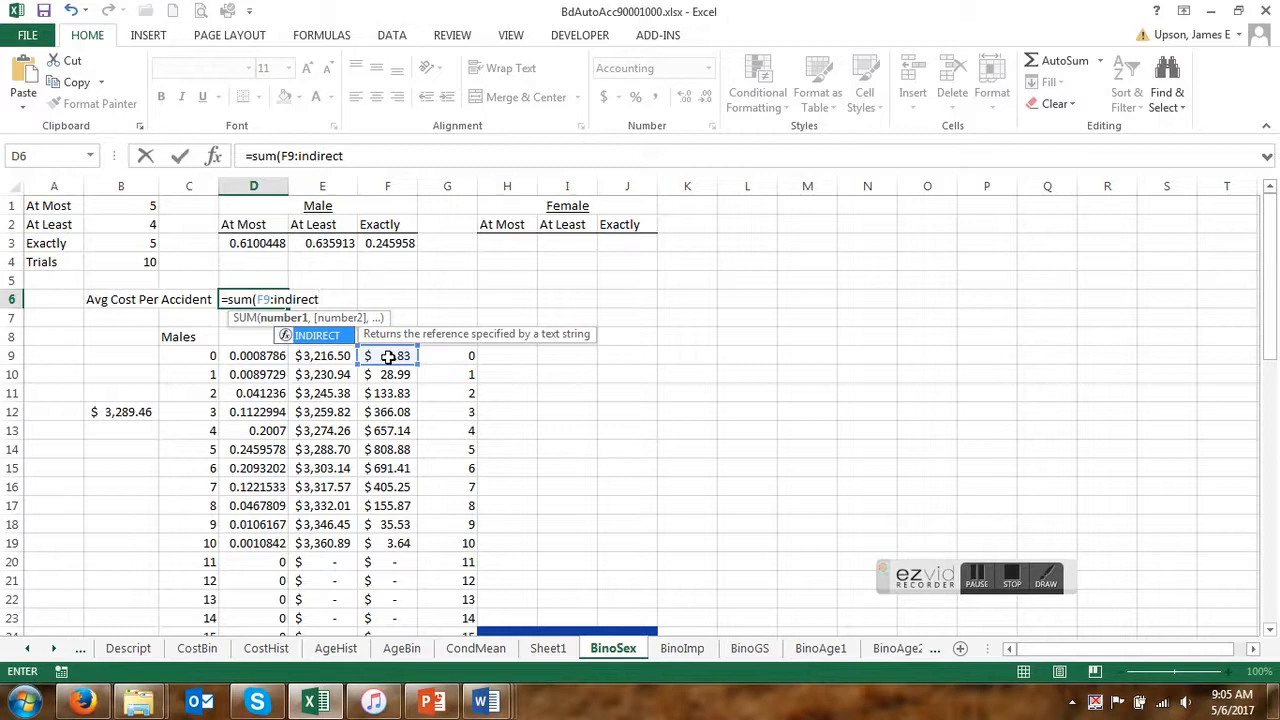
text(()
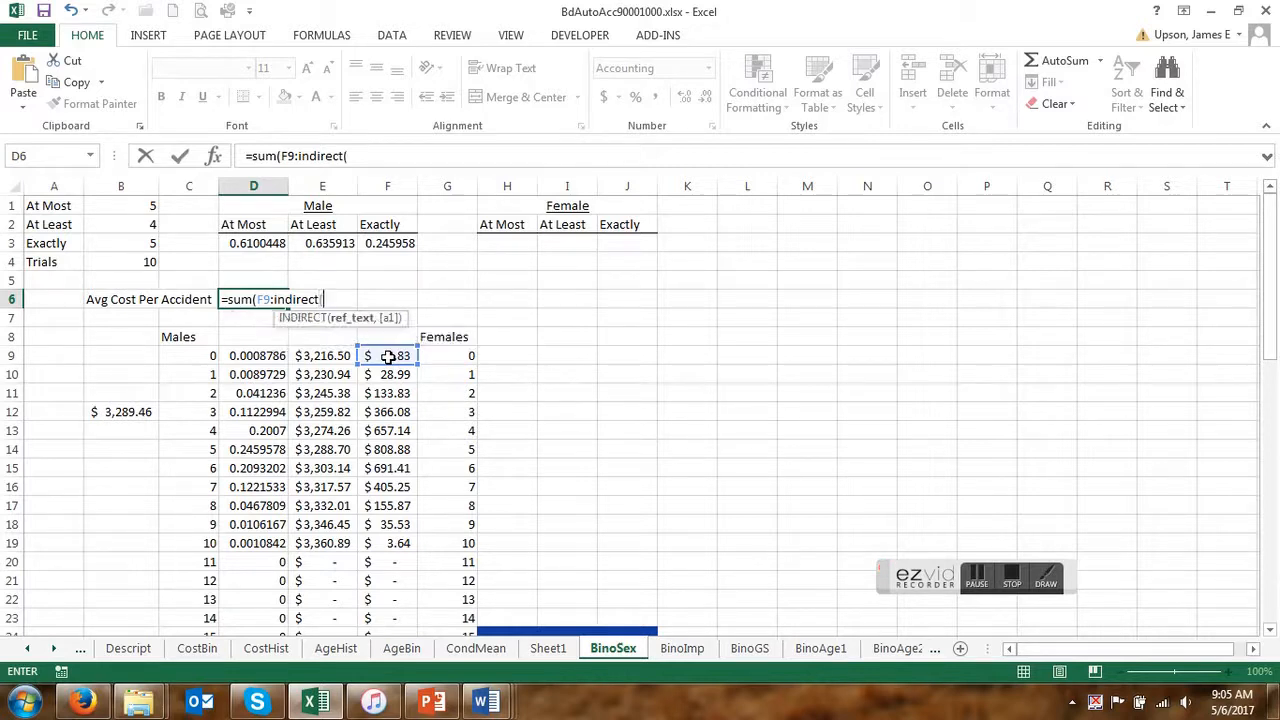
text(con)
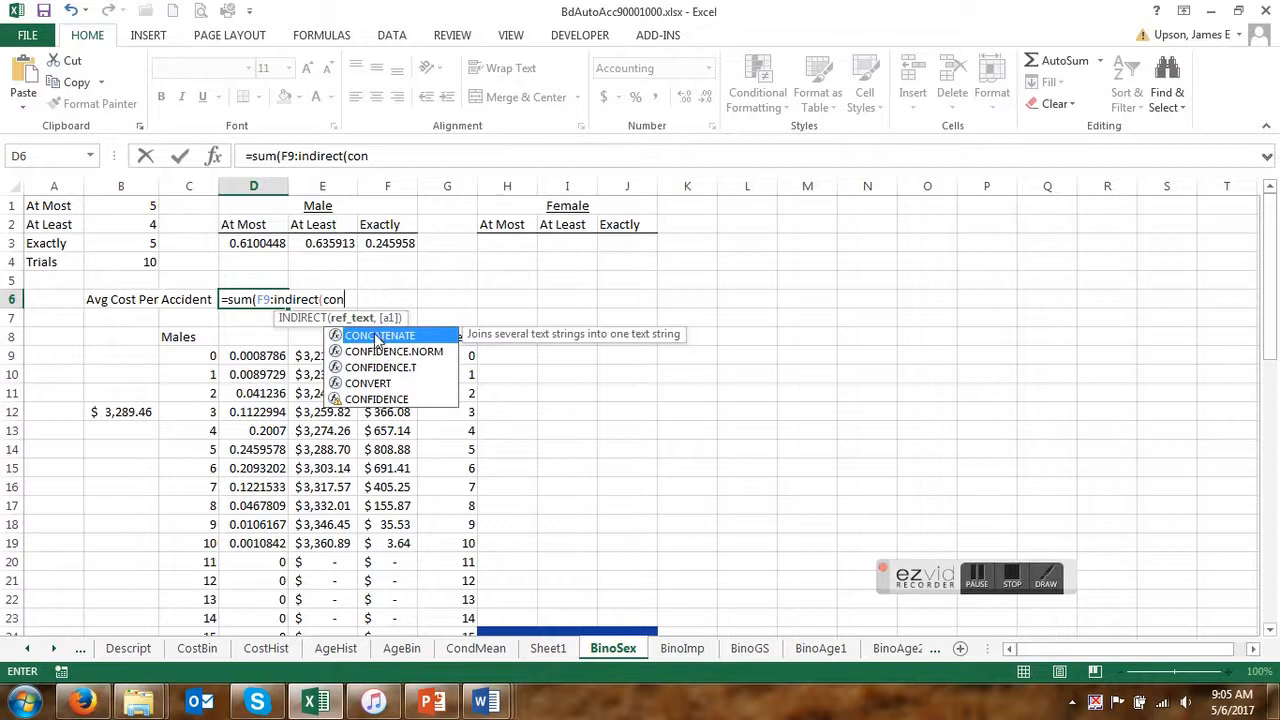
double_click(376, 337)
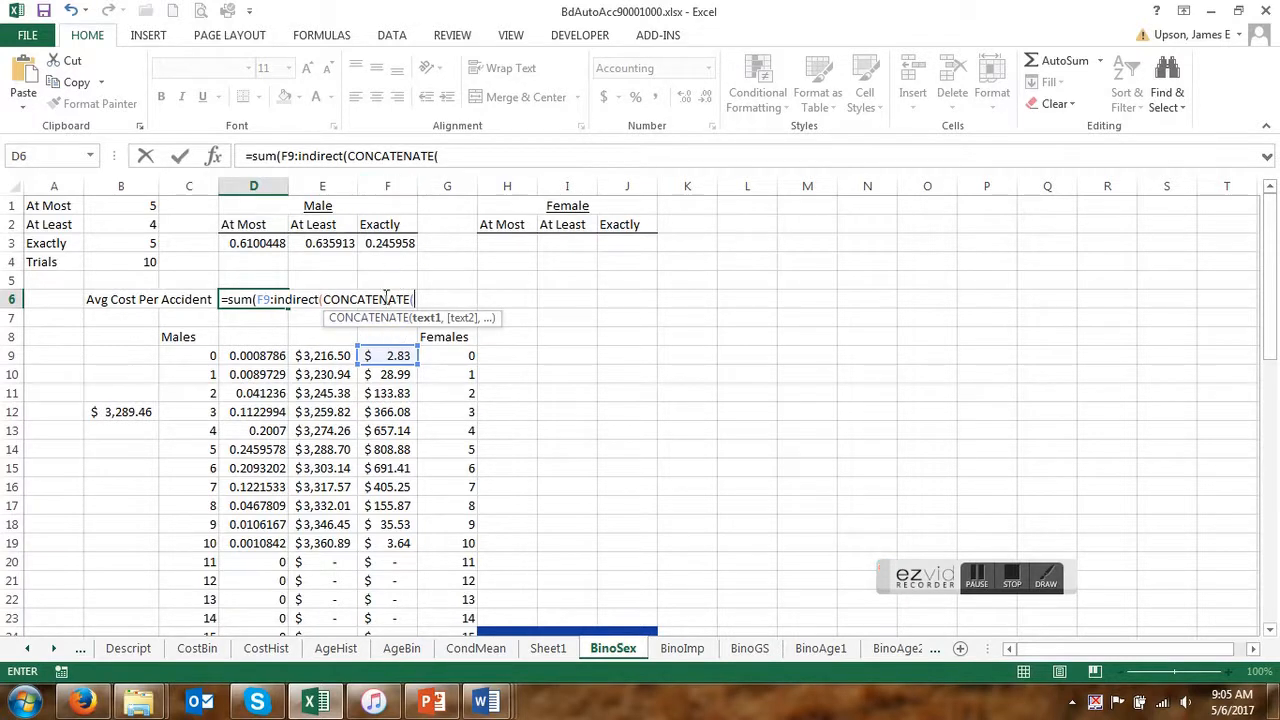
text("f",)
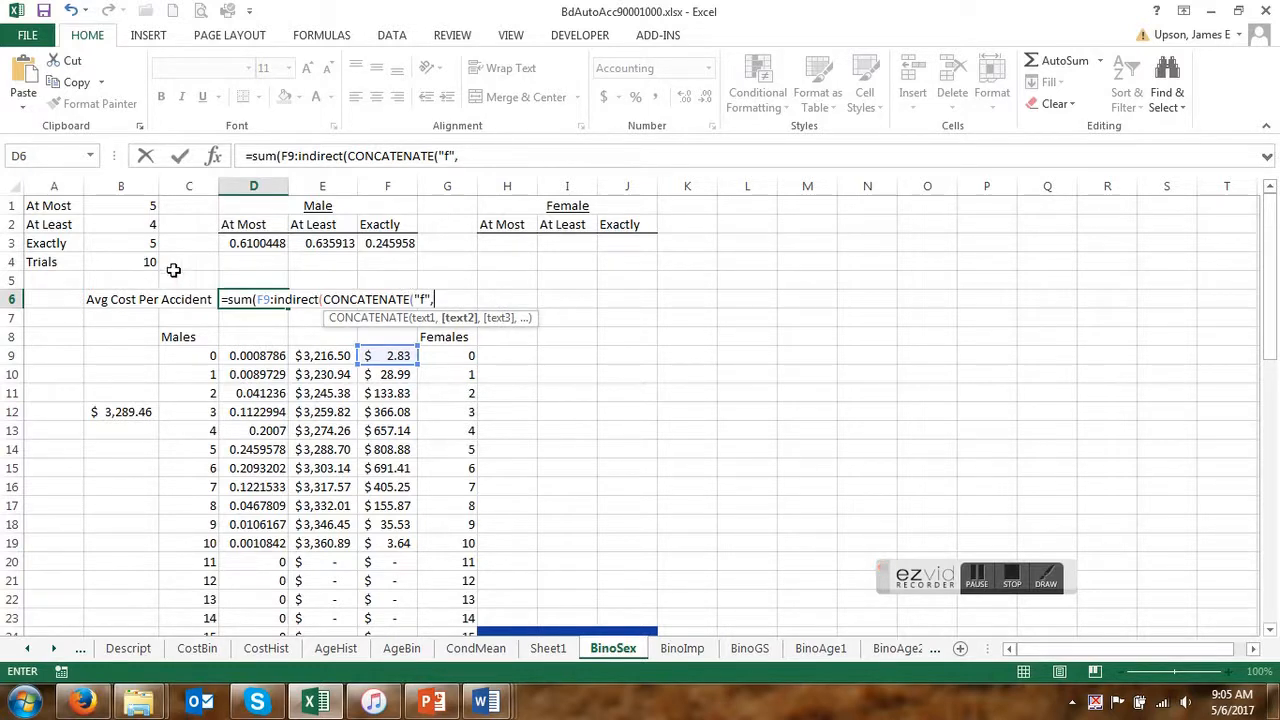
Finish the D6 formula with B1+9 as the row number, close the functions, and divide by D3.
click(132, 206)
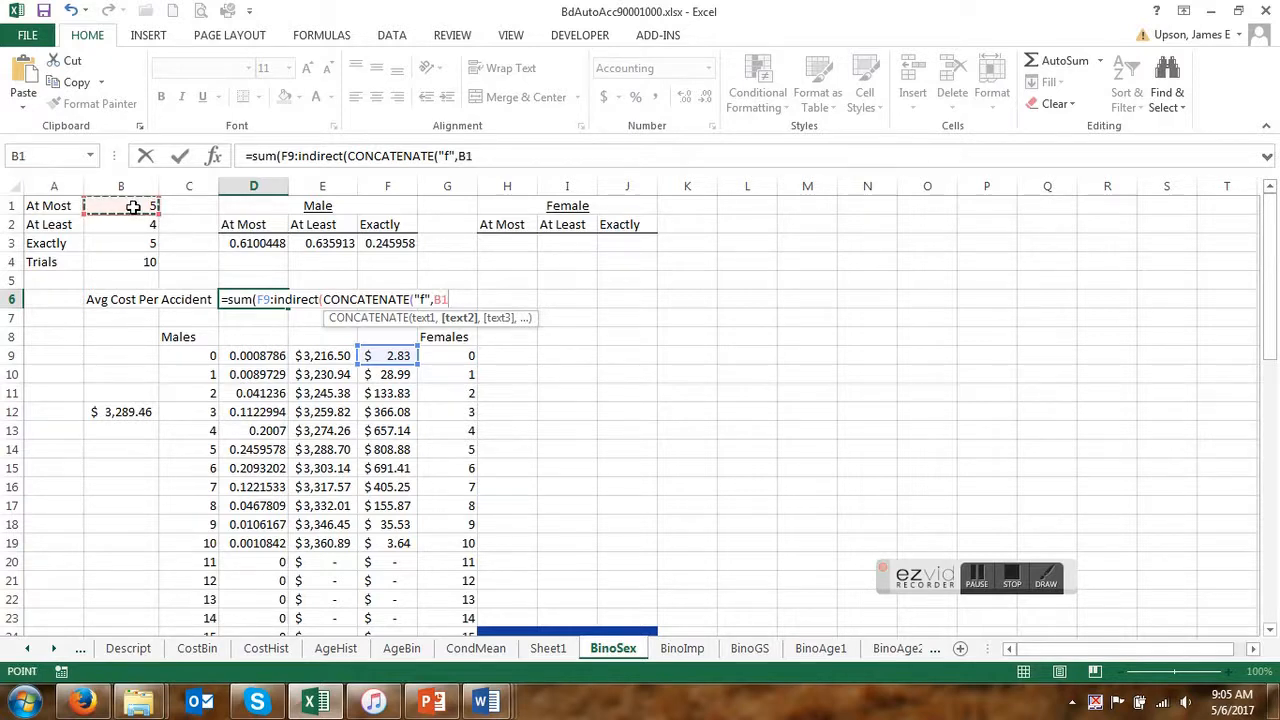
text(+)
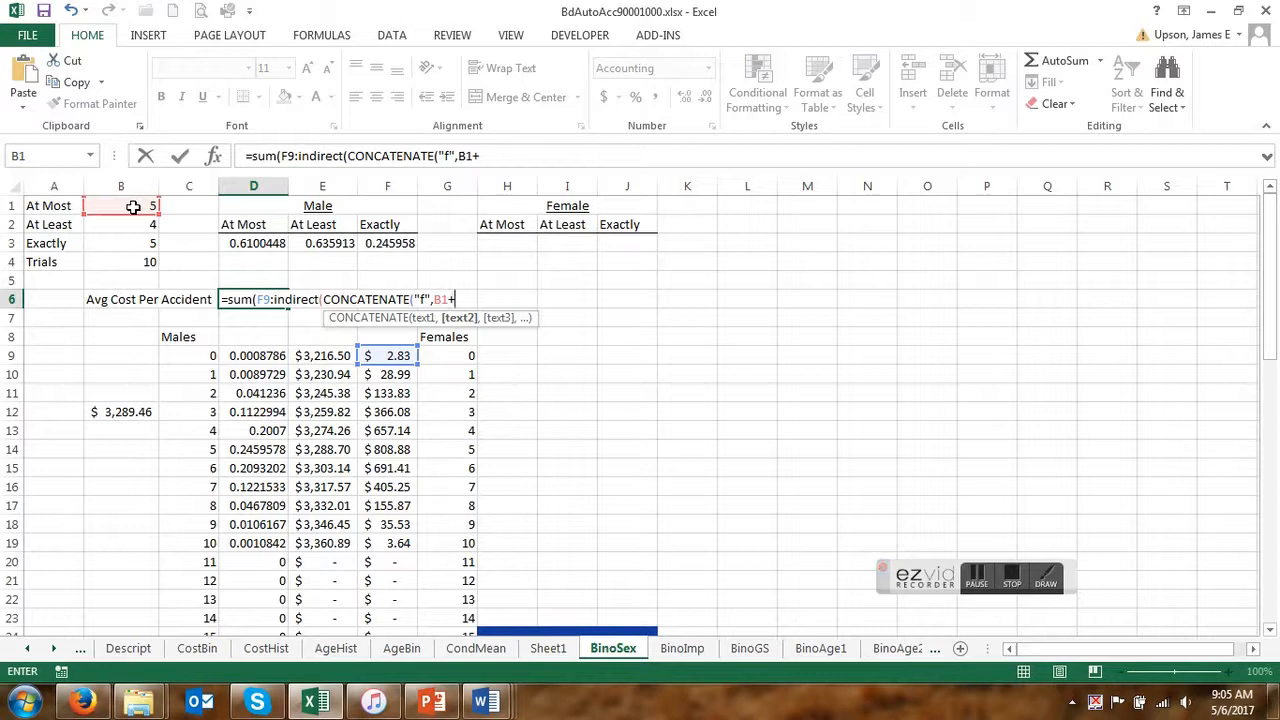
text(9))))
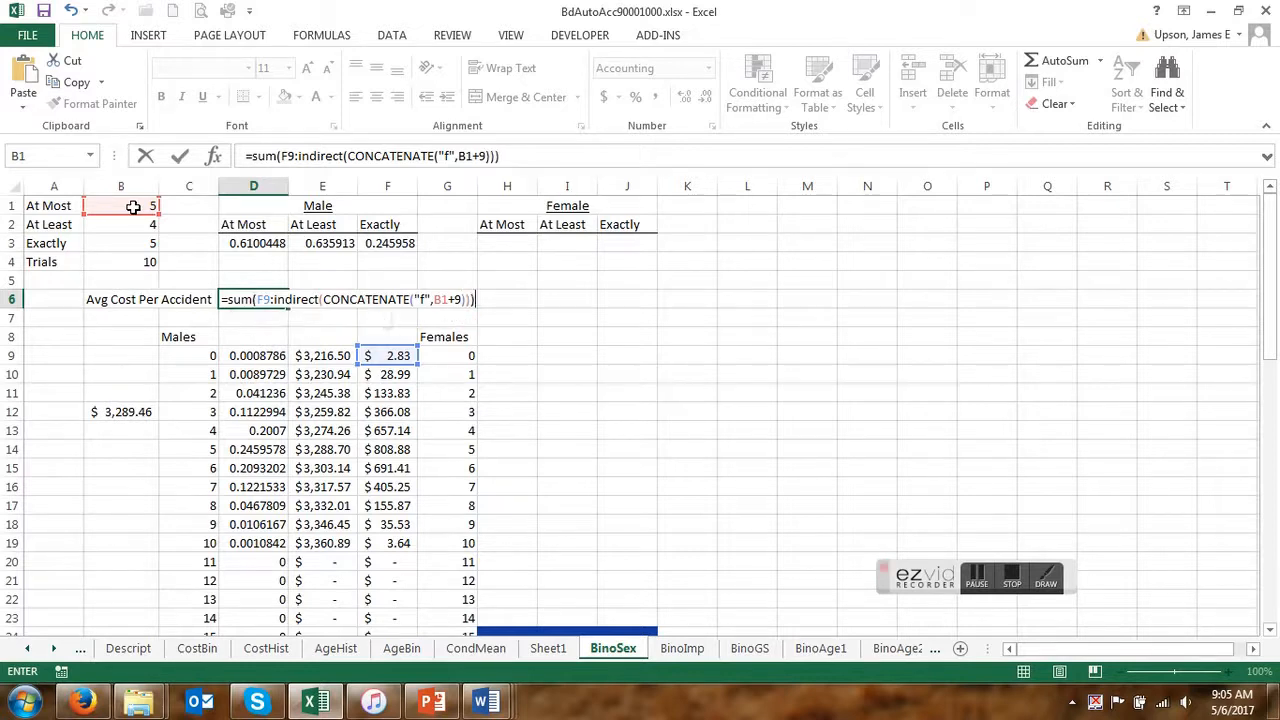
text(/)
click(256, 245)
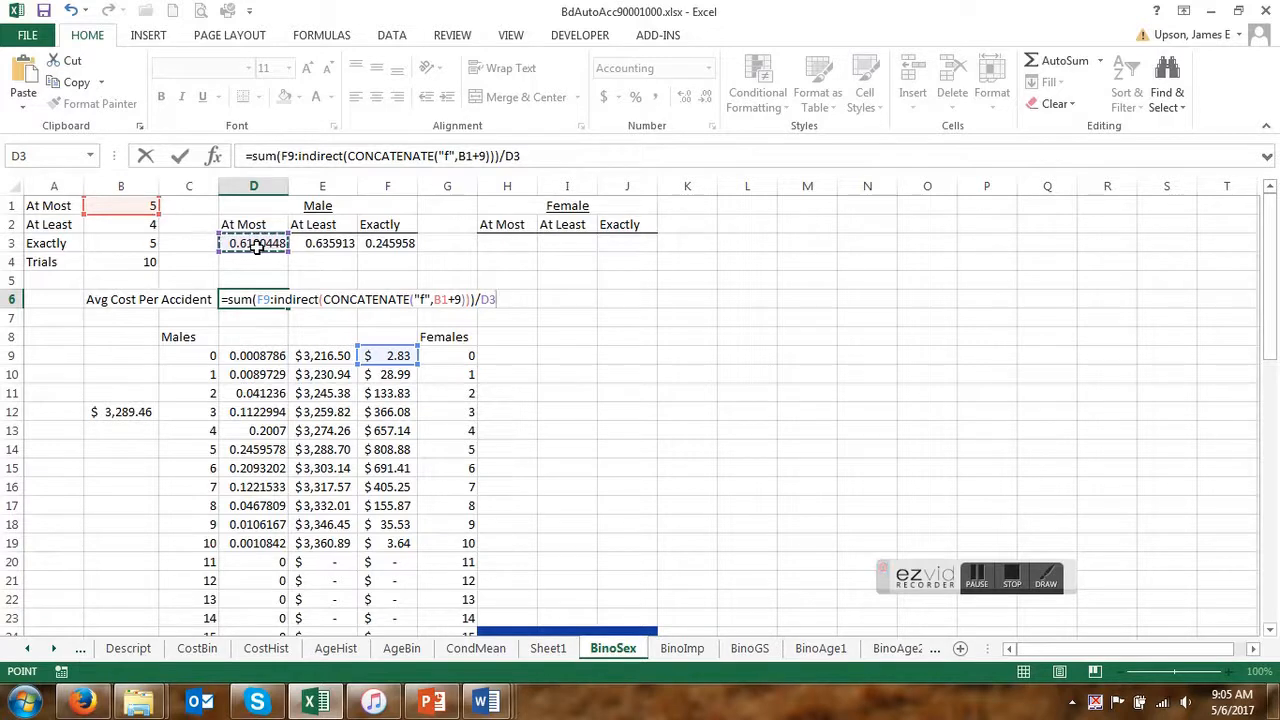
key(Return)
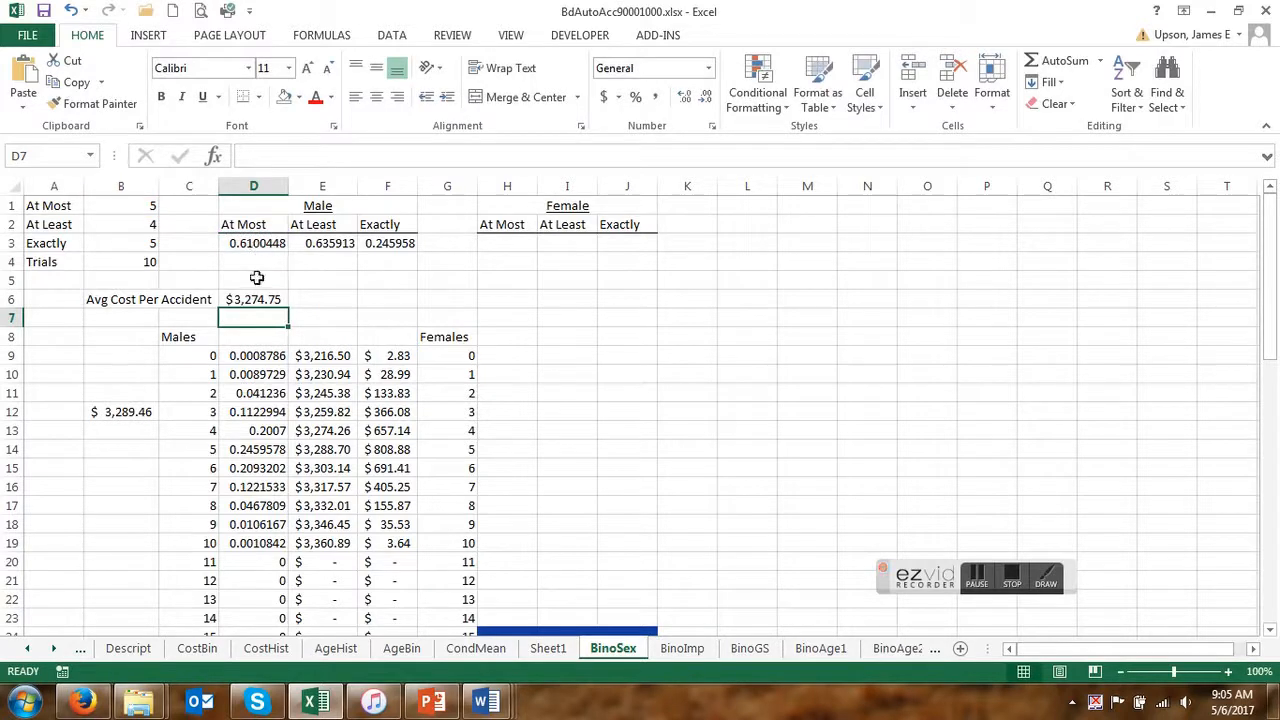
Test the D6 formula by setting the At Most value in B1 to 6 and 10, and restore it to 5.
click(136, 207)
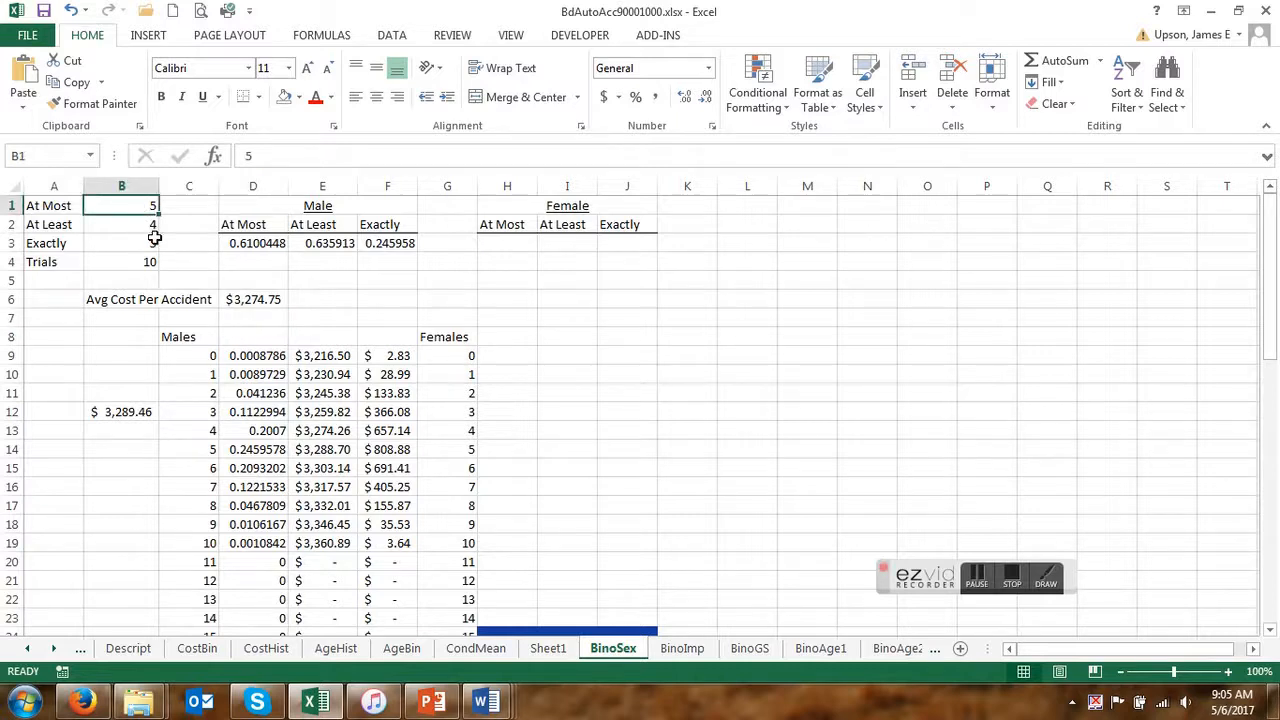
text(6)
key(Return)
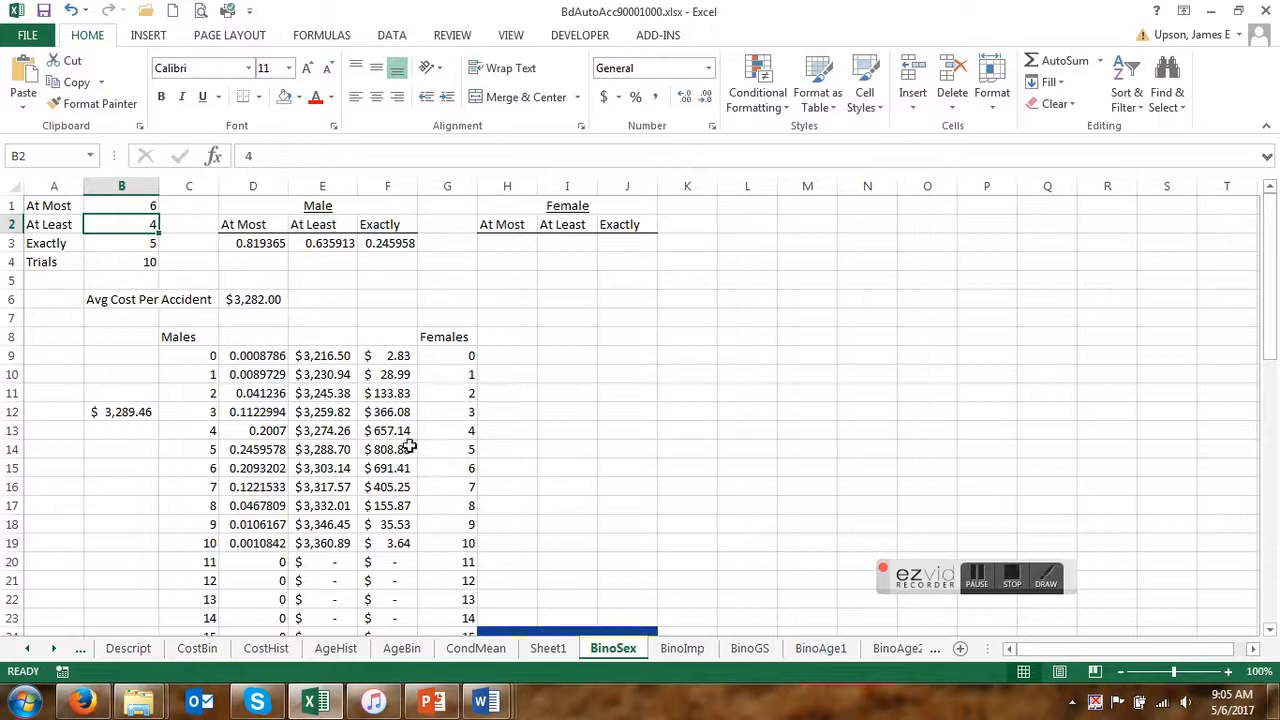
click(393, 357)
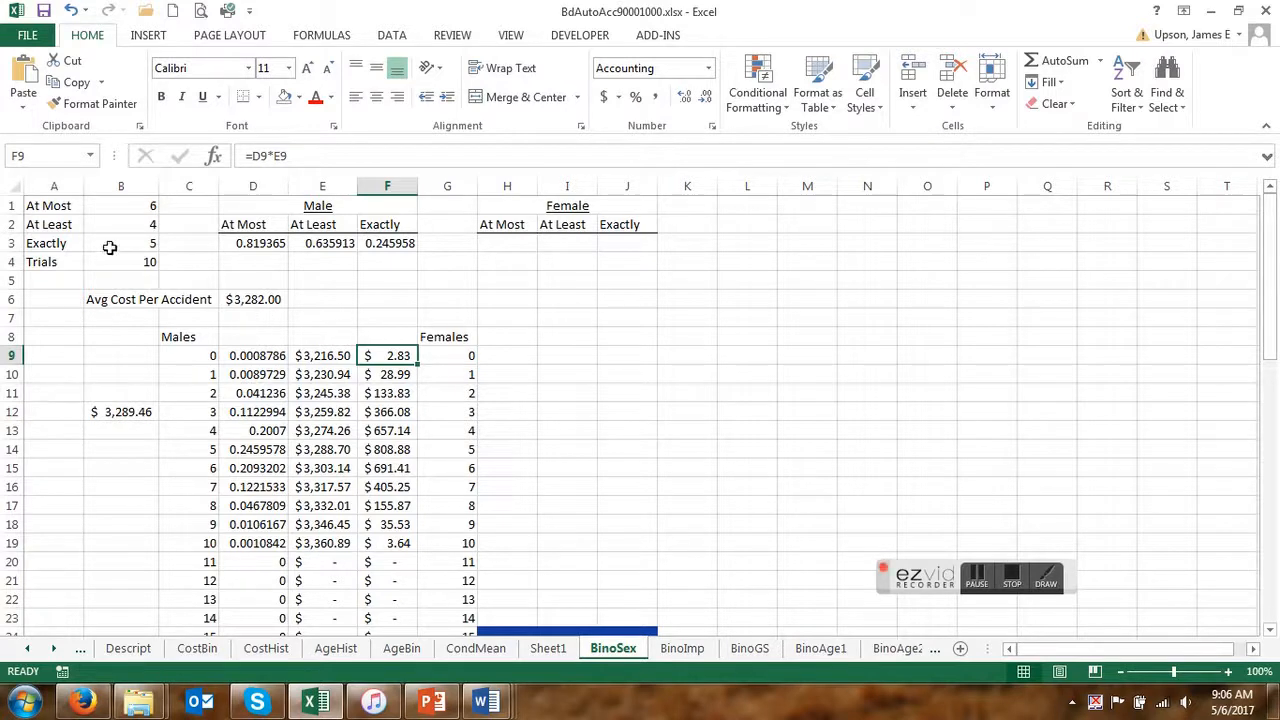
click(147, 205)
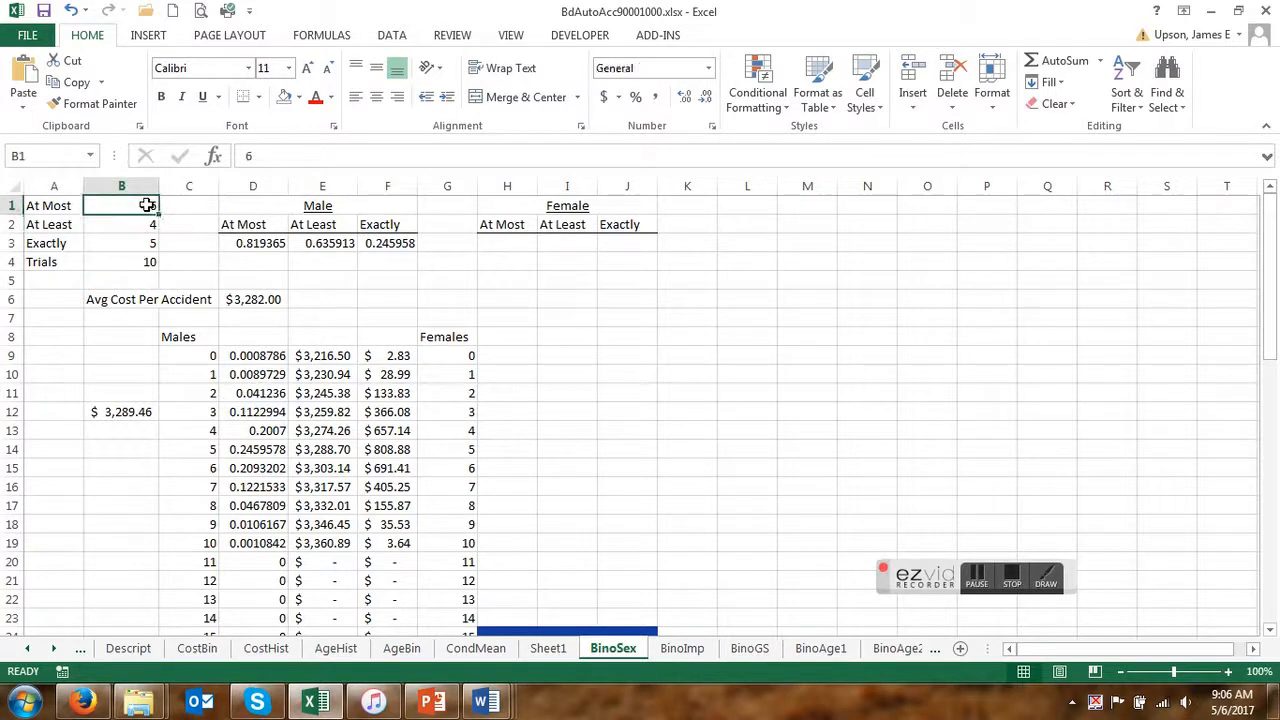
text(10)
key(Return)
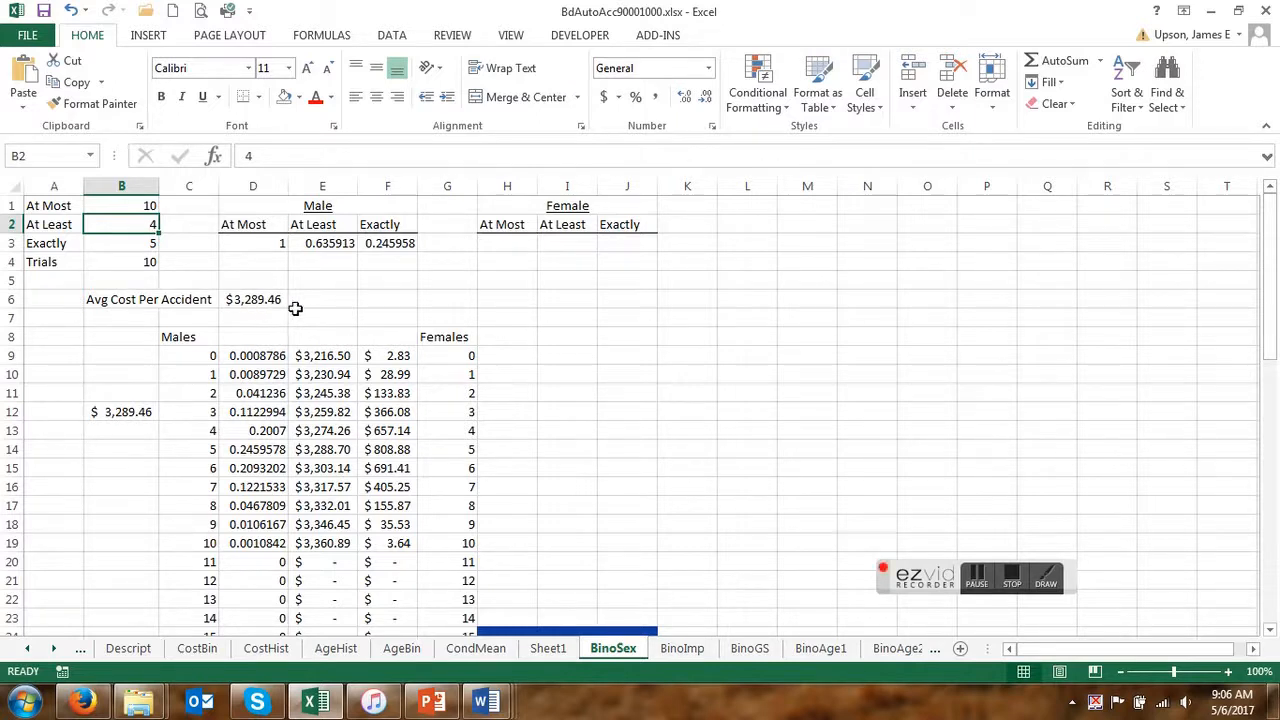
click(148, 206)
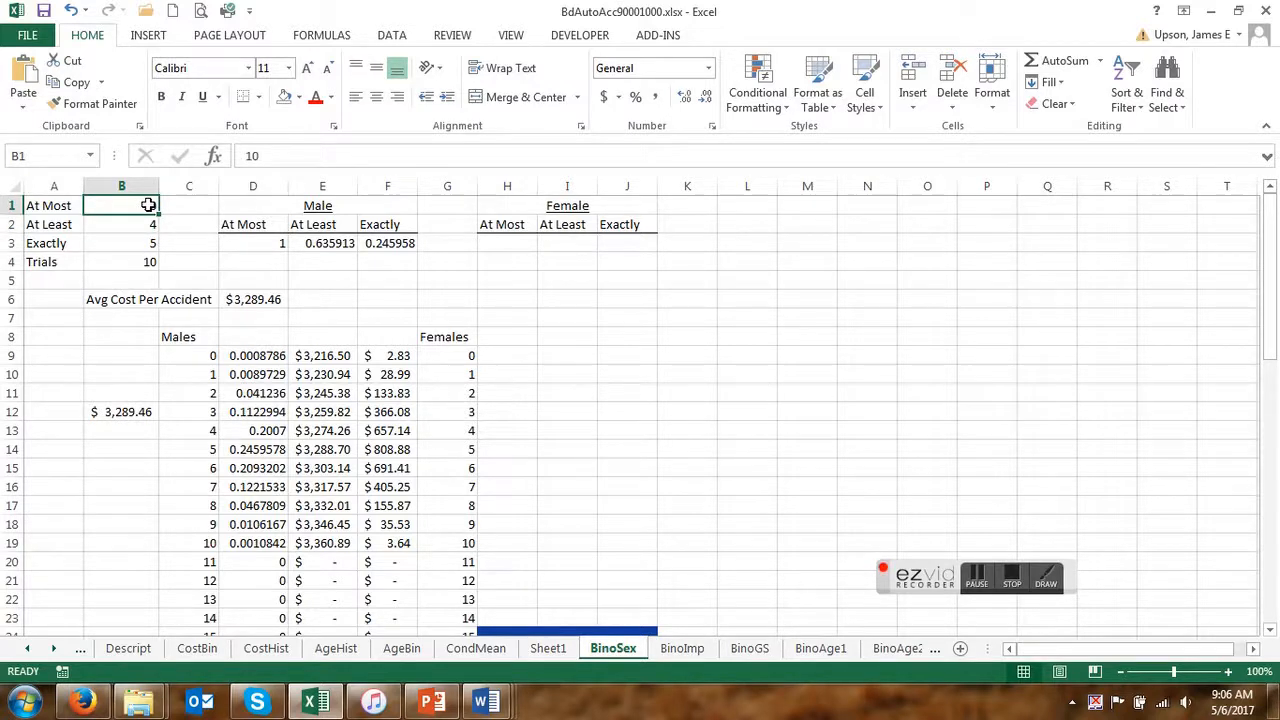
key(Return)
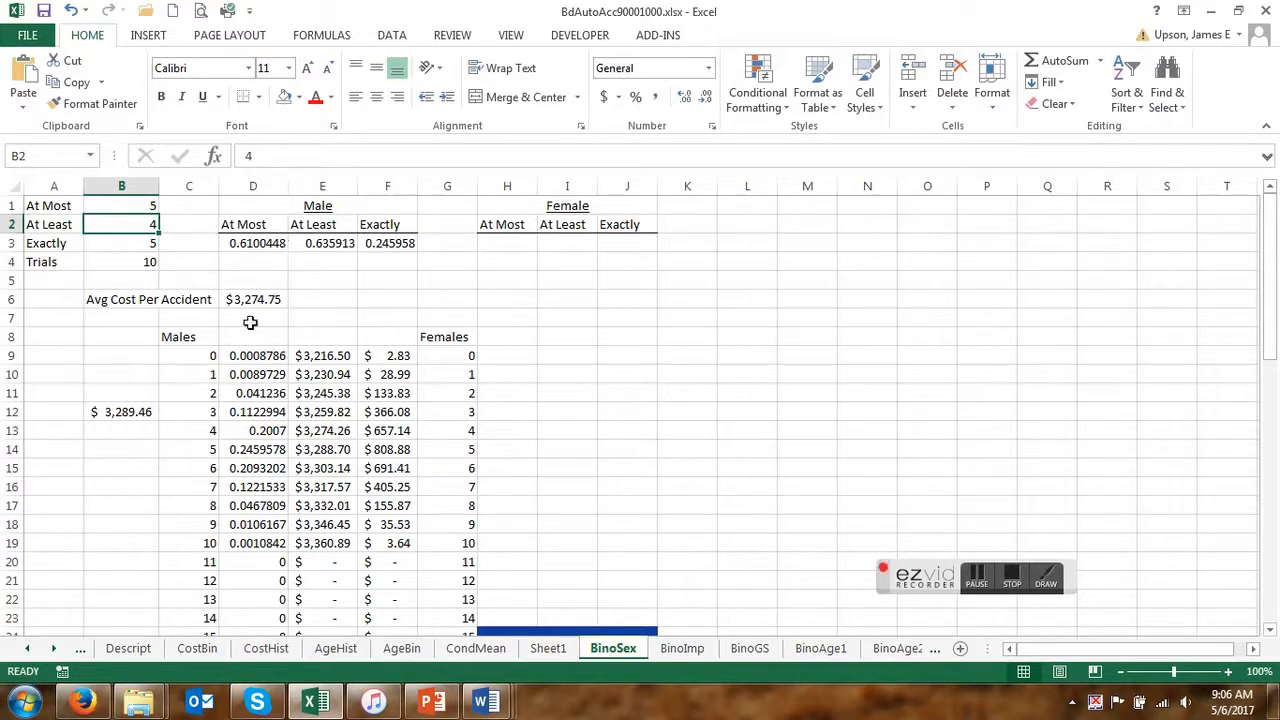
Enter a formula in E6 that sums F13:F19 and divides the sum by the At Least probability in E3.
click(326, 302)
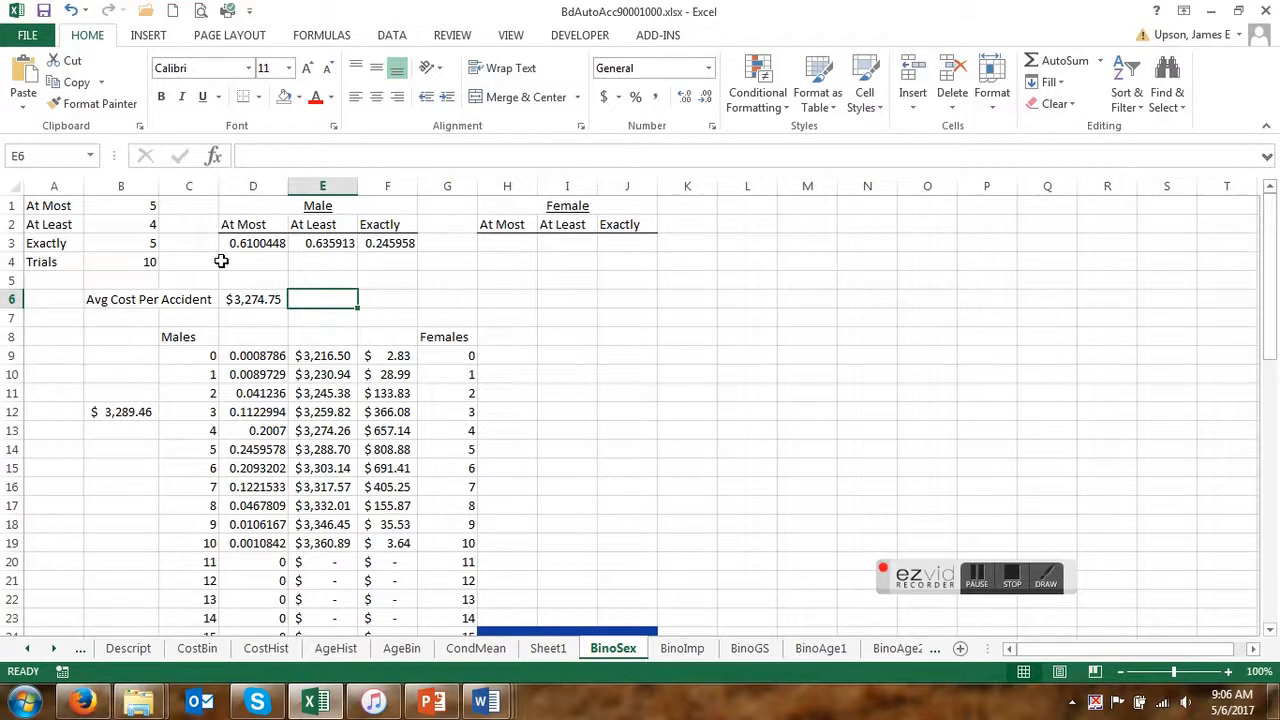
text(=su)
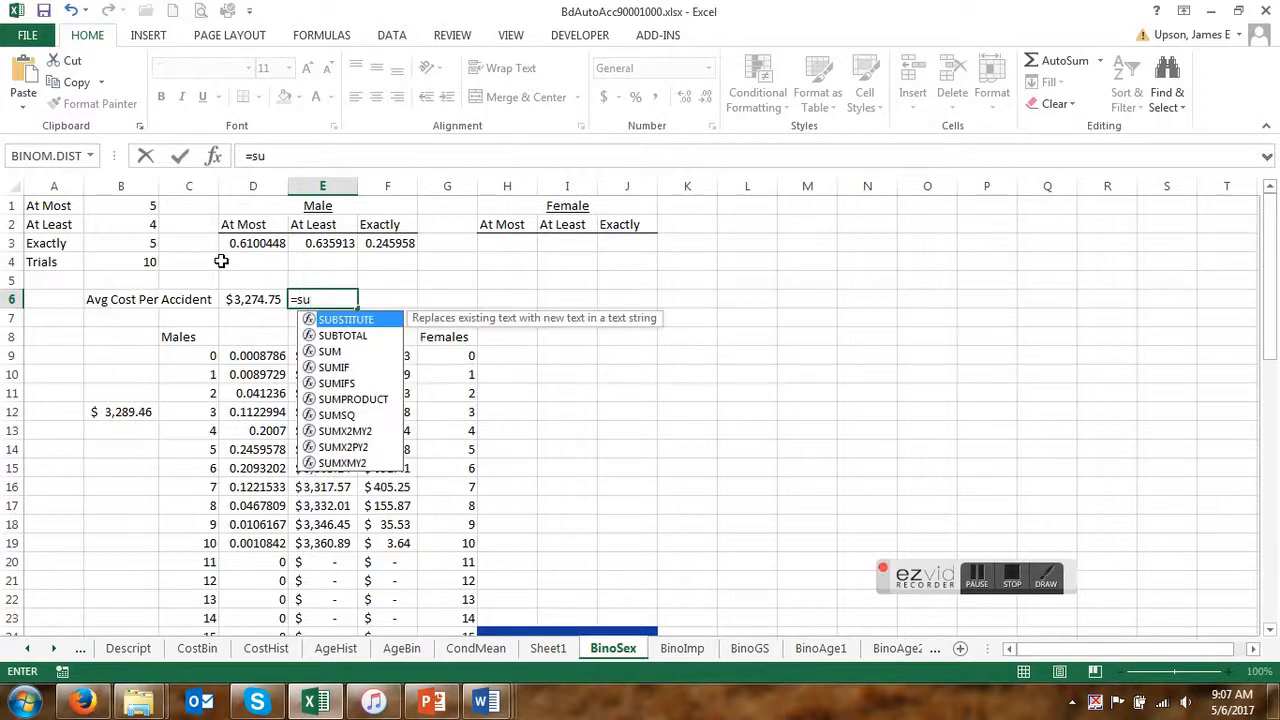
text(m()
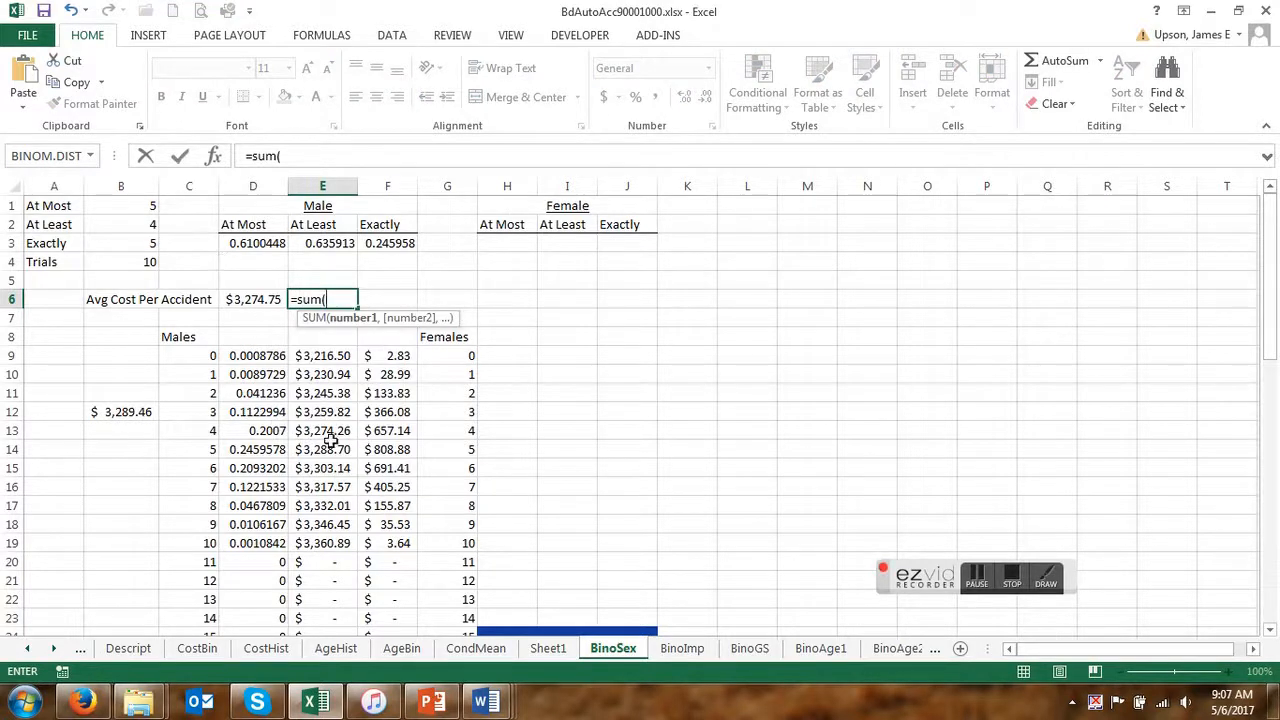
drag(397, 431, 403, 540)
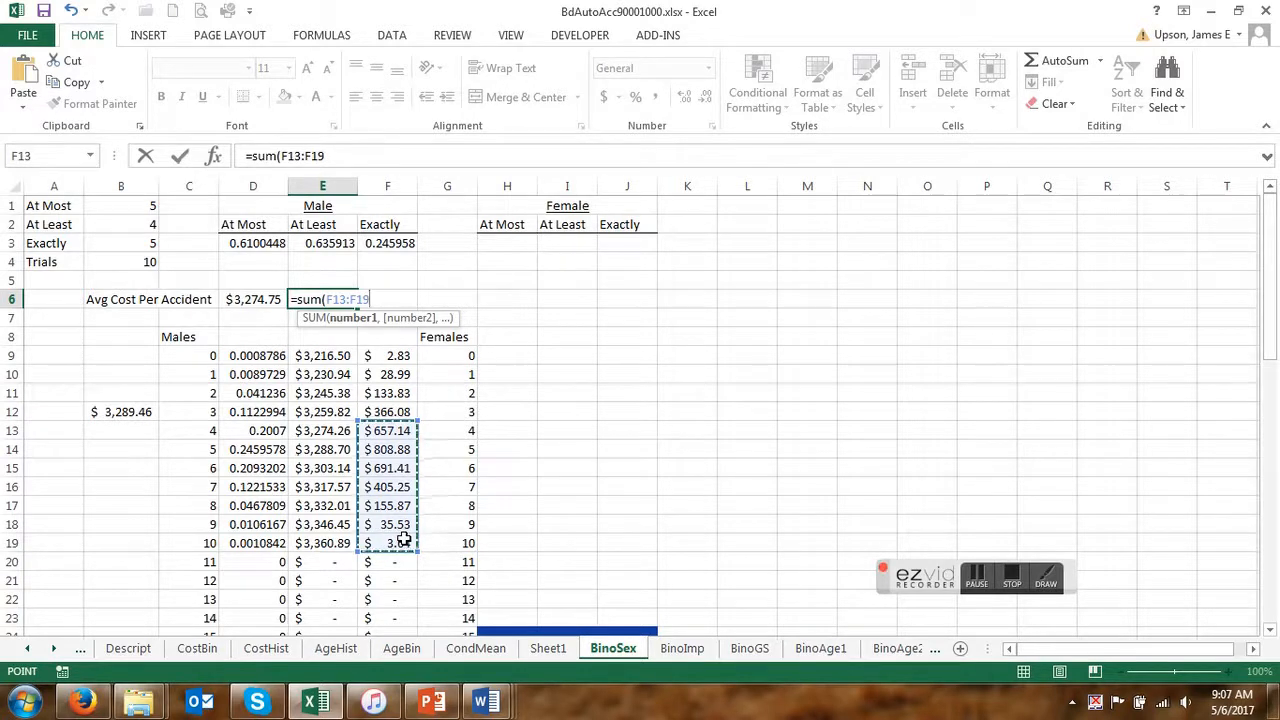
text()/)
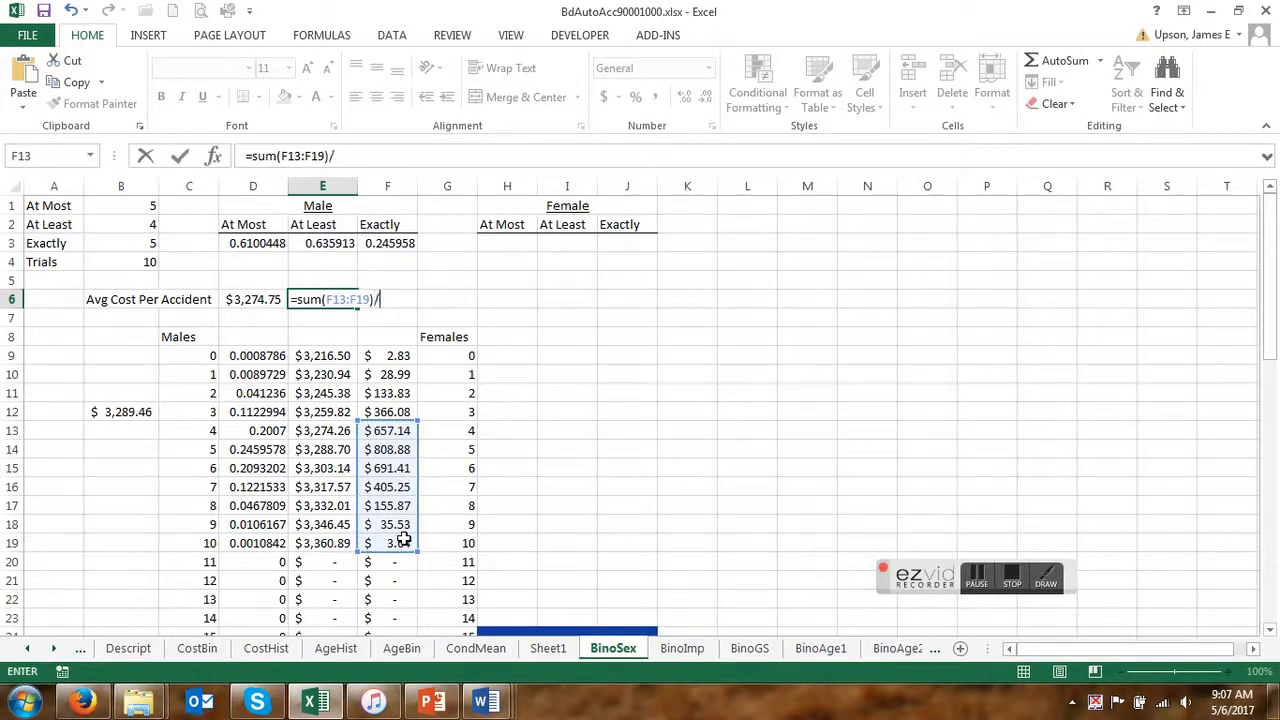
click(317, 243)
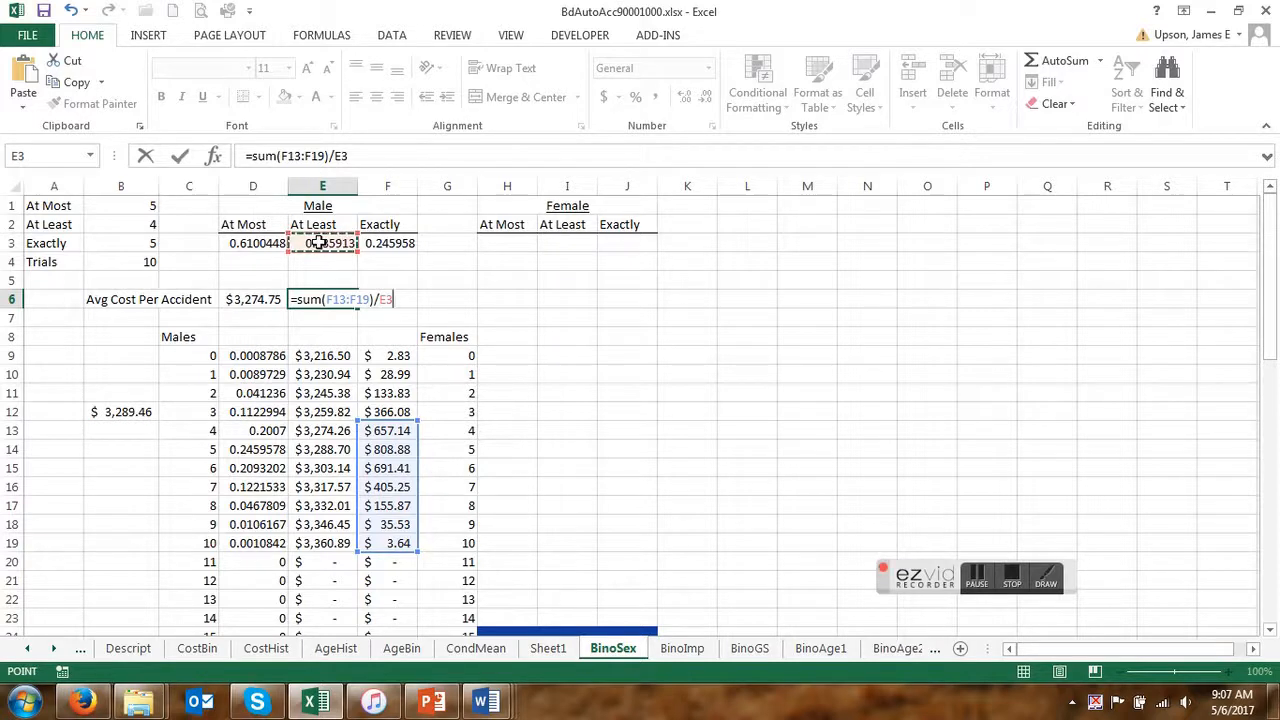
key(Return)
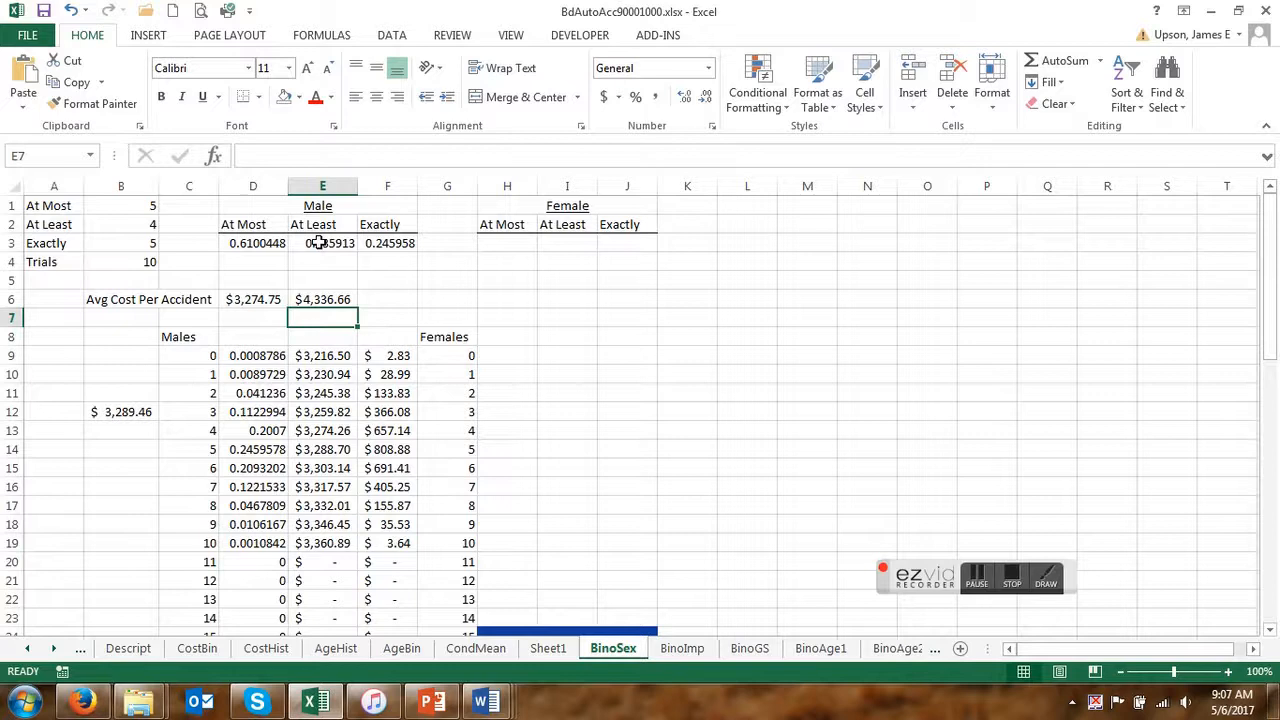
click(333, 302)
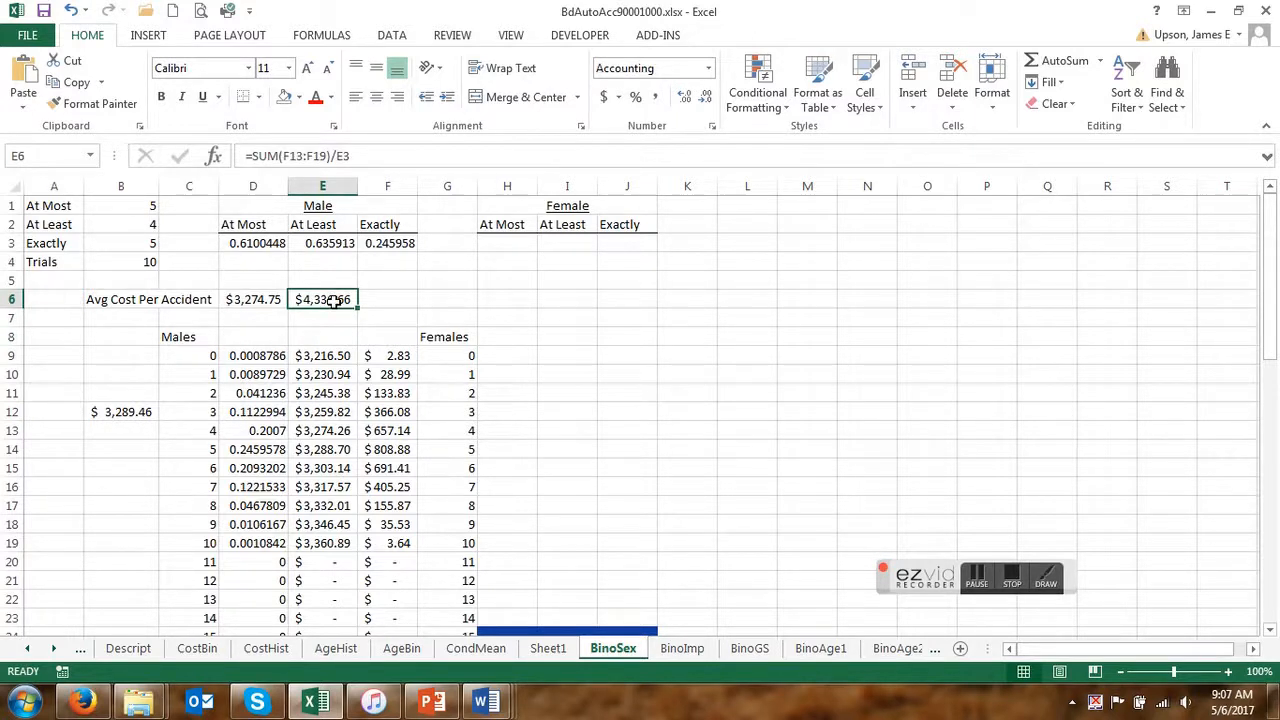
click(978, 581)
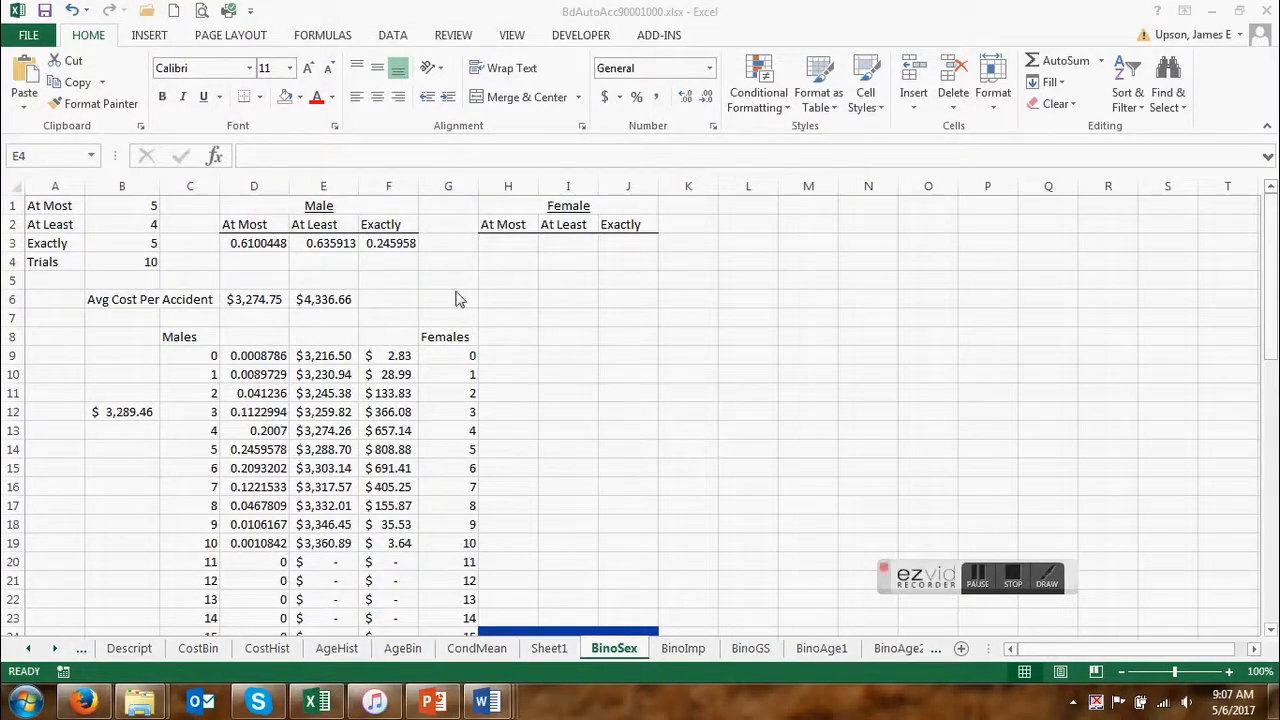
Correct the male At Least formula in E3 so that BINOM.DIST uses B2-1 as its number of successes.
click(328, 245)
click(326, 244)
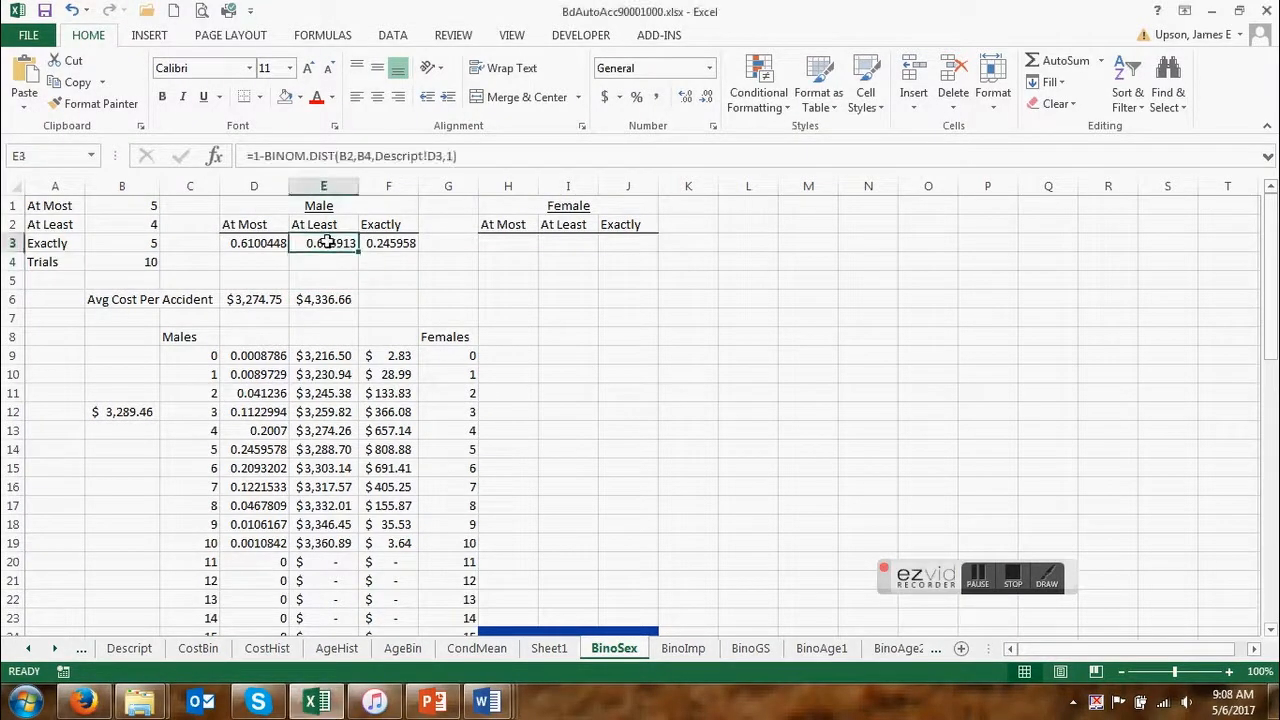
click(353, 156)
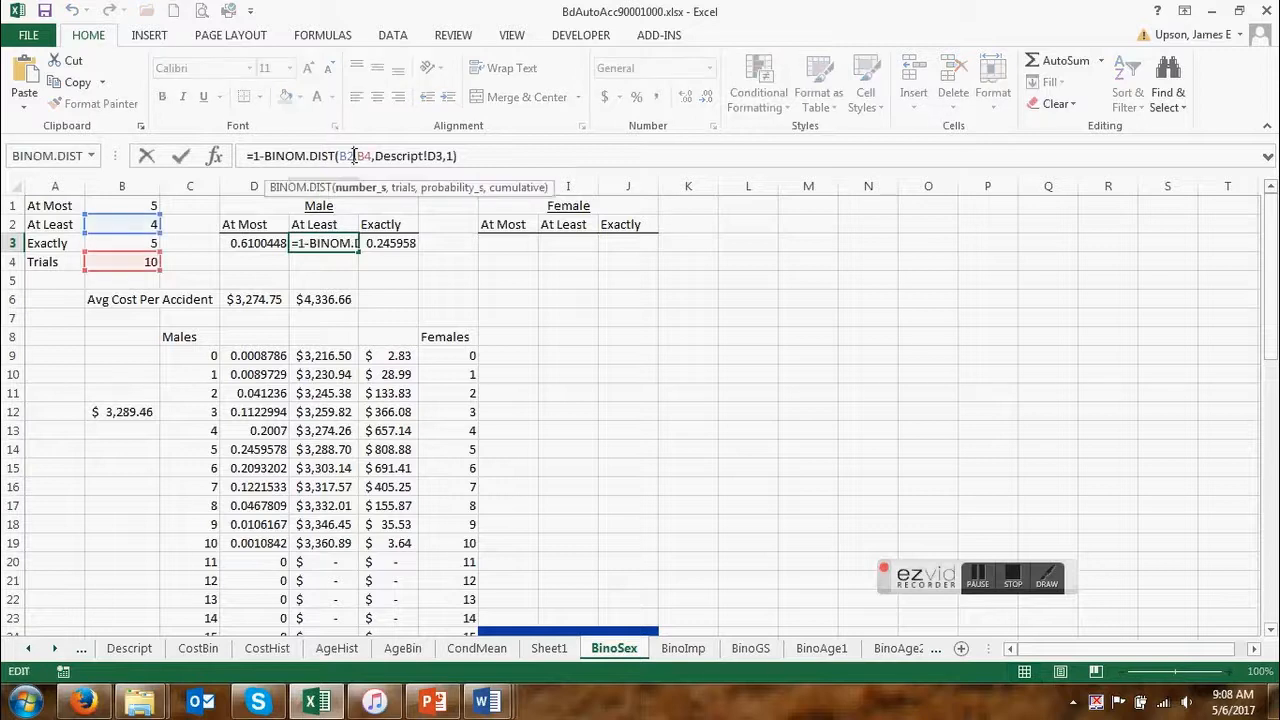
text(-1)
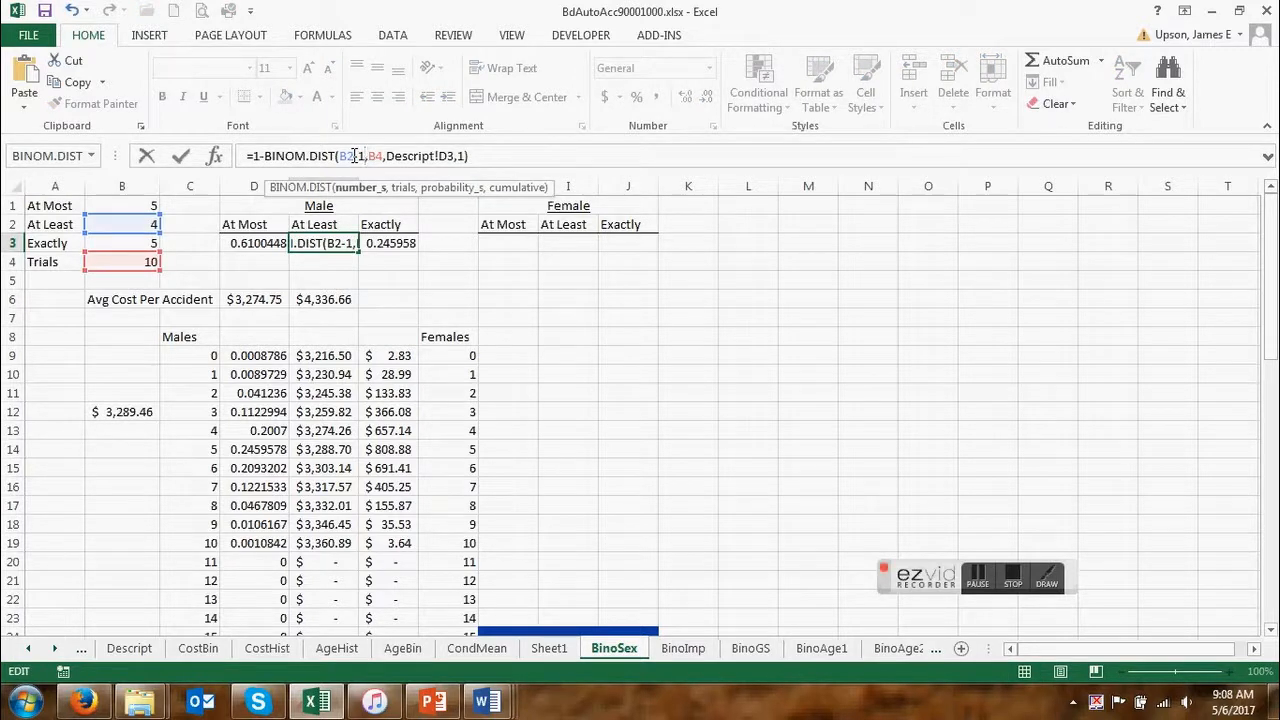
key(Return)
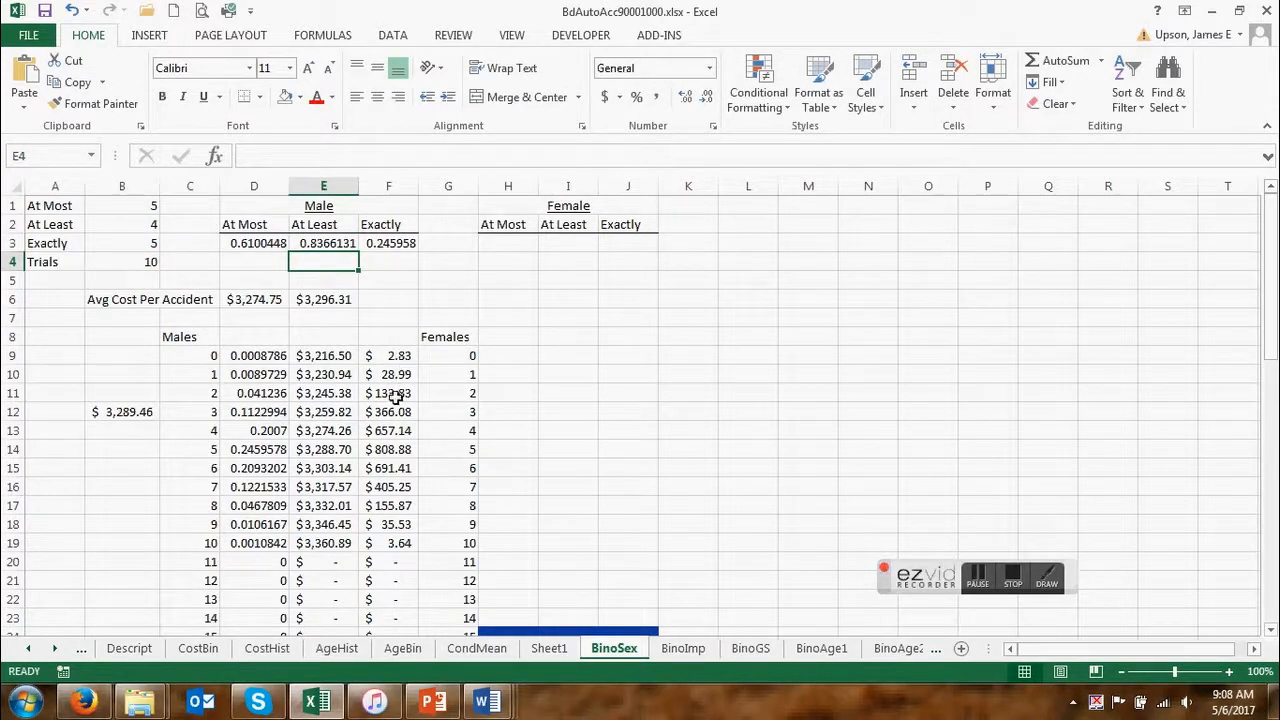
click(324, 303)
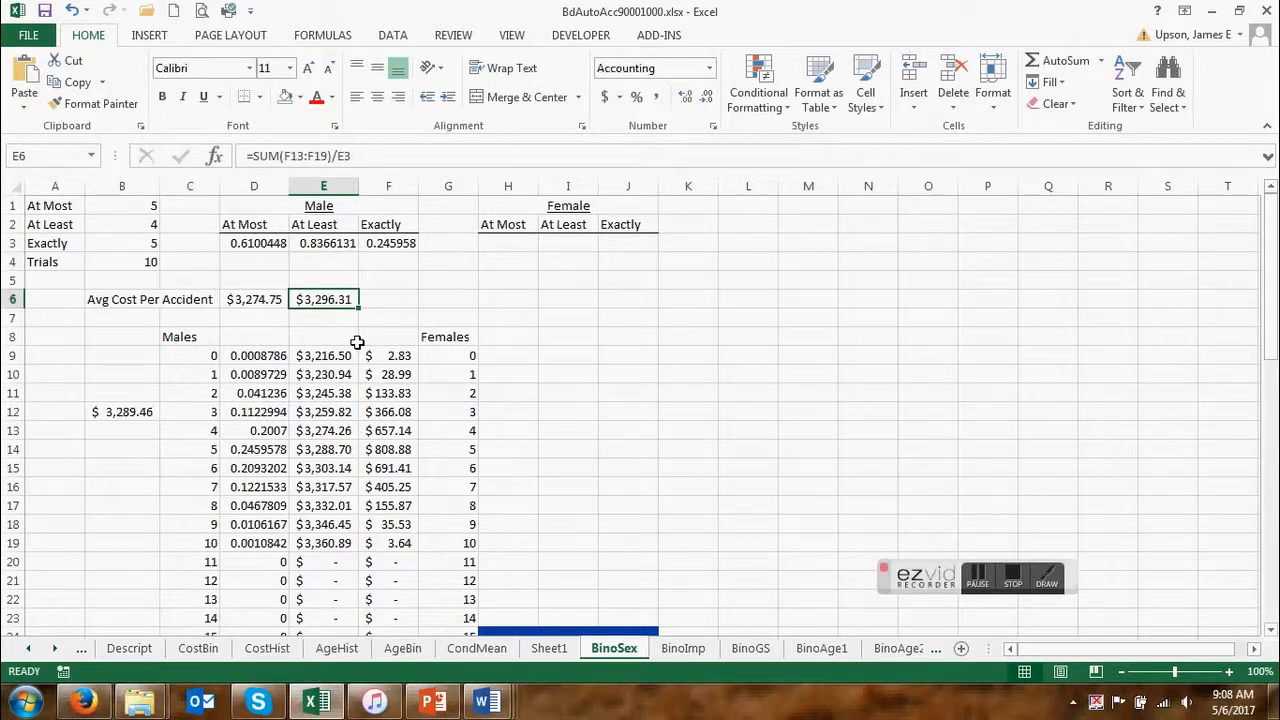
Test the At Least formulas by setting B2 to 0, and set it to 1.
click(152, 226)
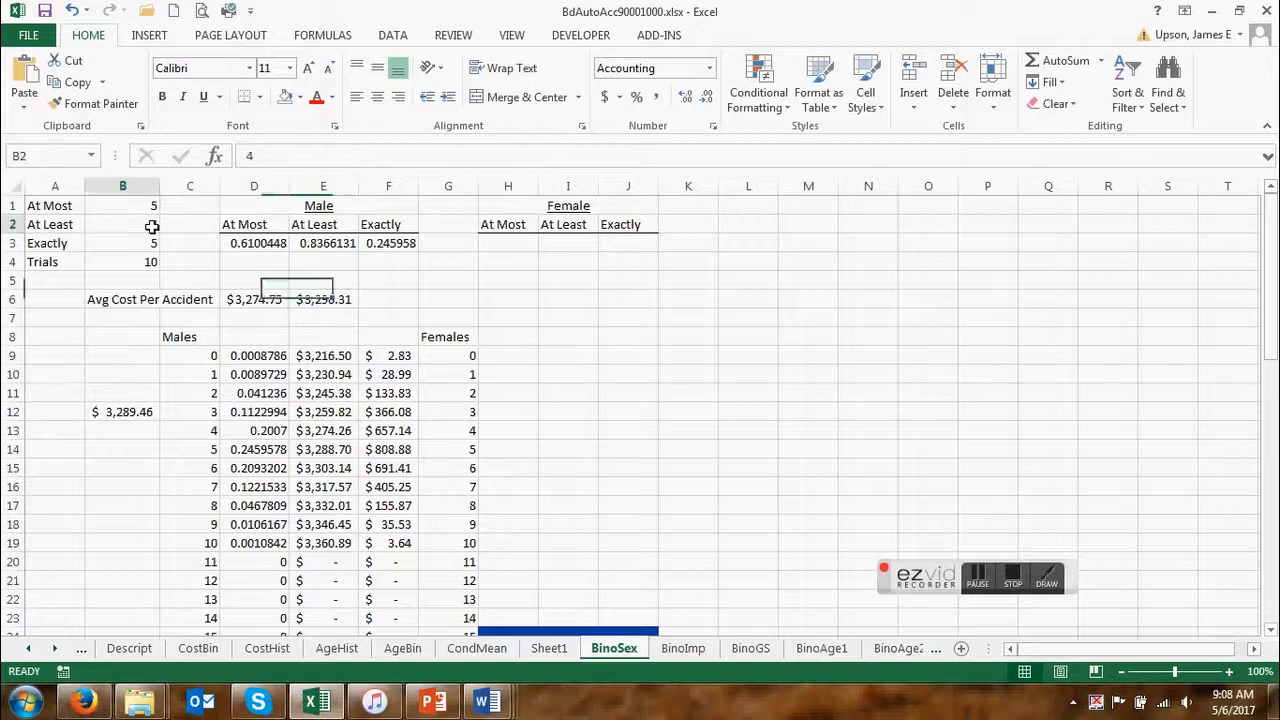
text(0)
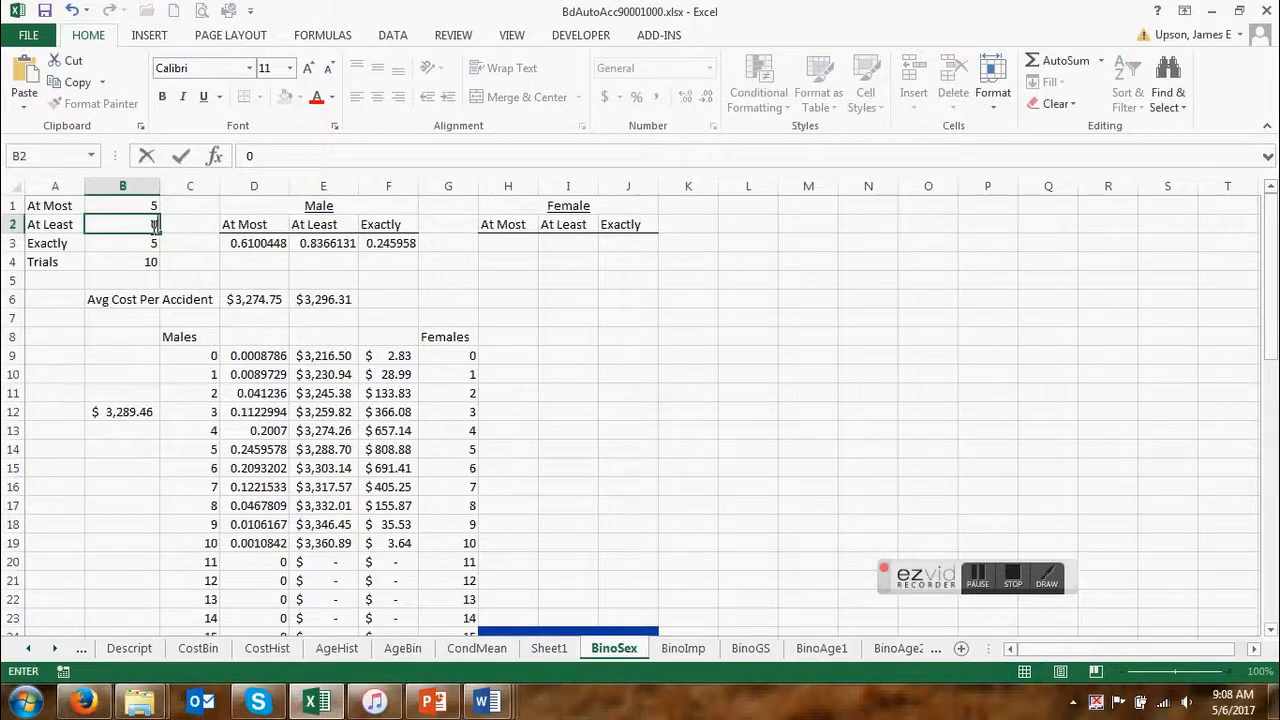
key(Return)
click(148, 226)
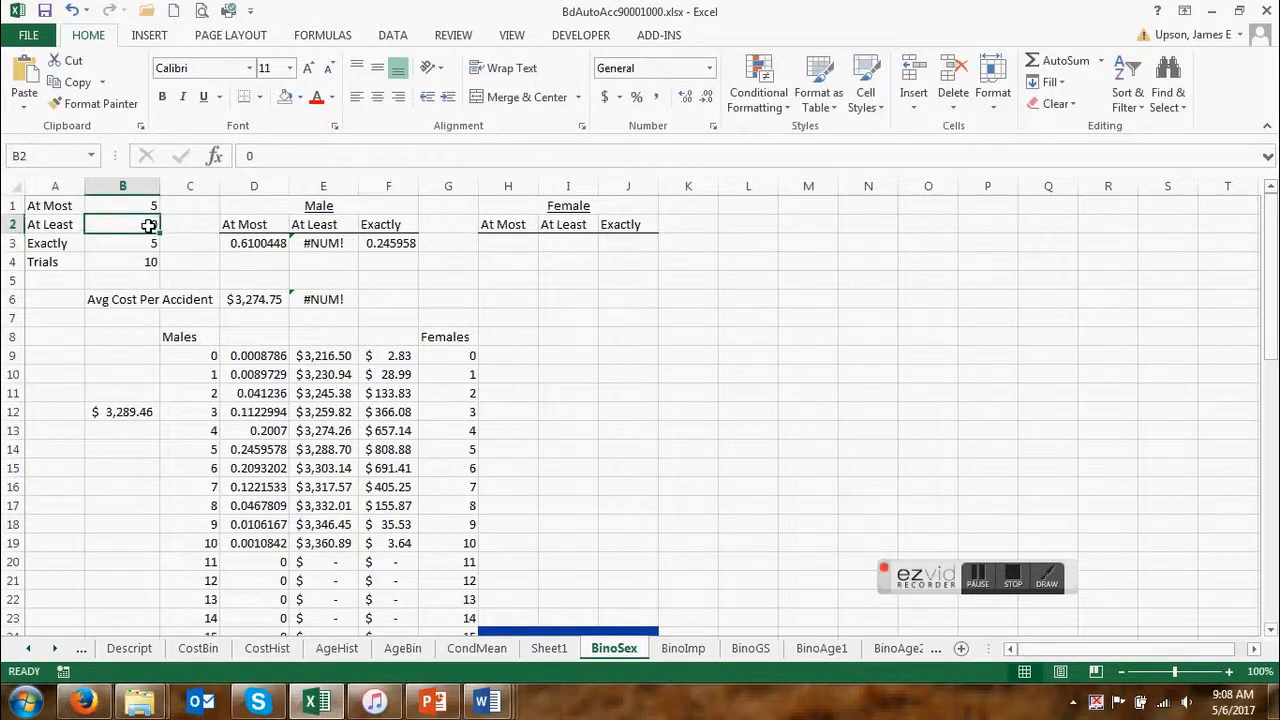
text(1)
key(Return)
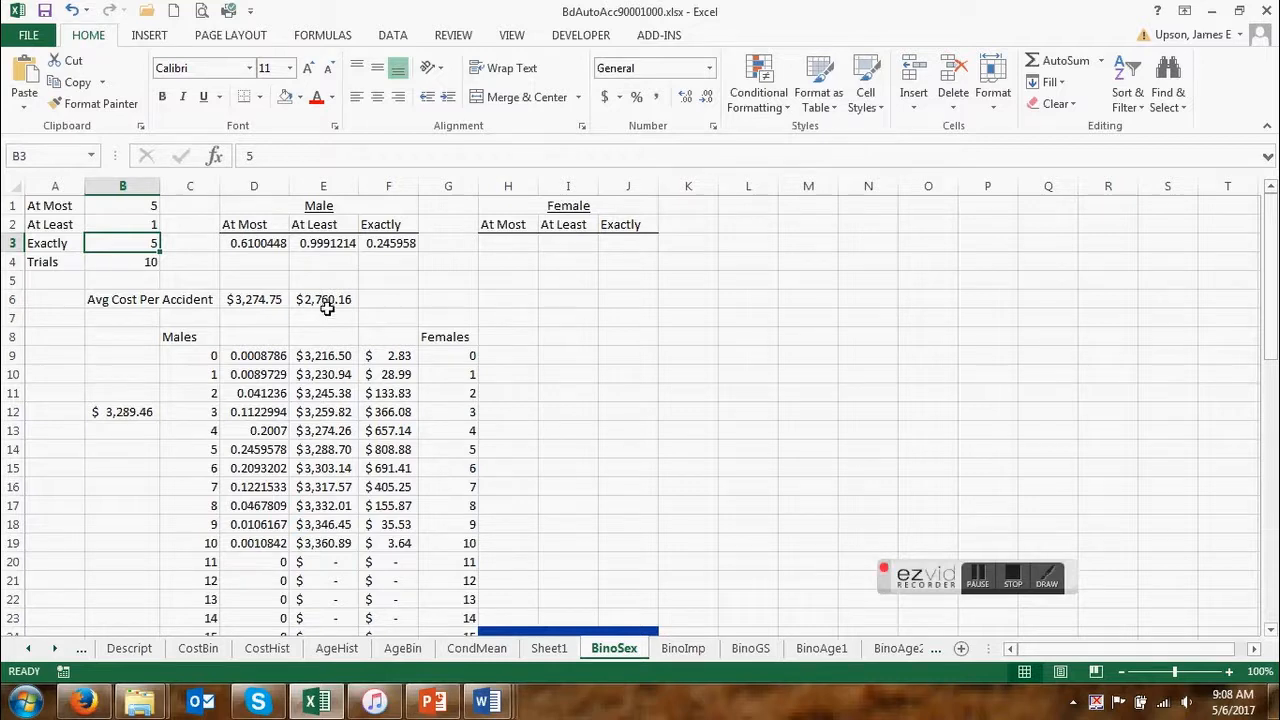
Review the 1-BINOM.DIST formula in E3 against the male probability and cost table.
click(308, 246)
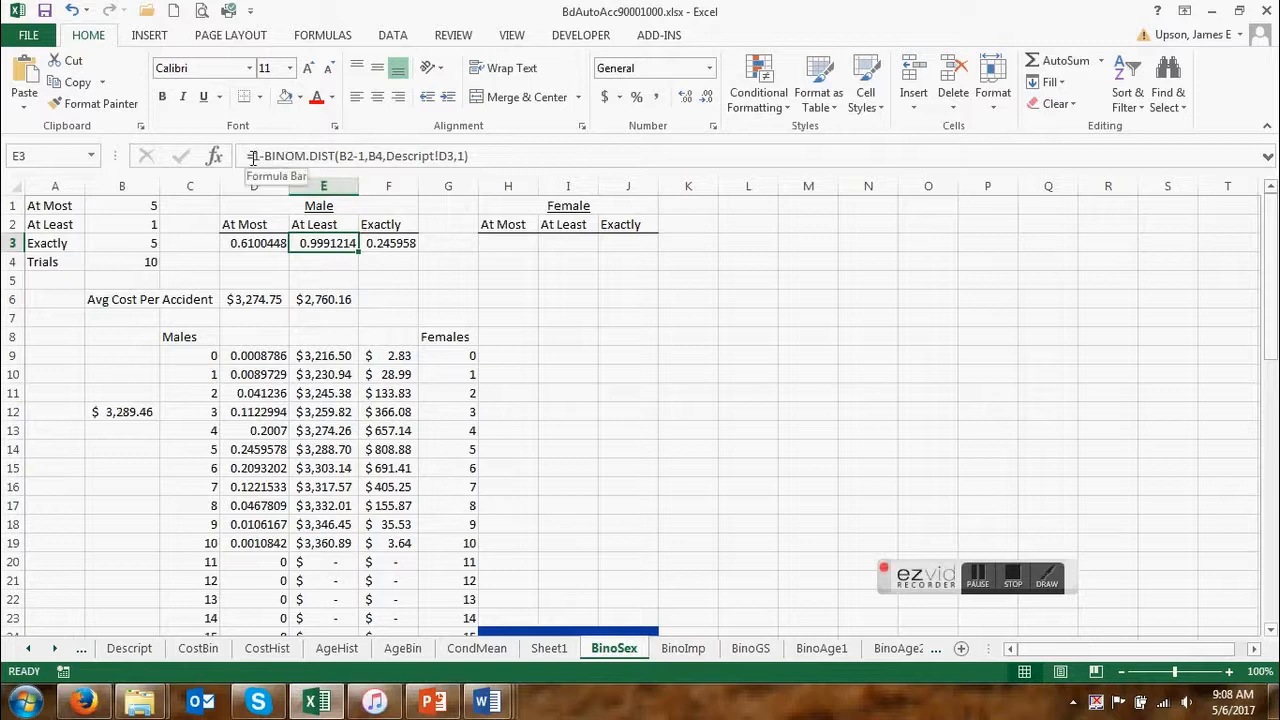
scroll(297, 178, down, 1)
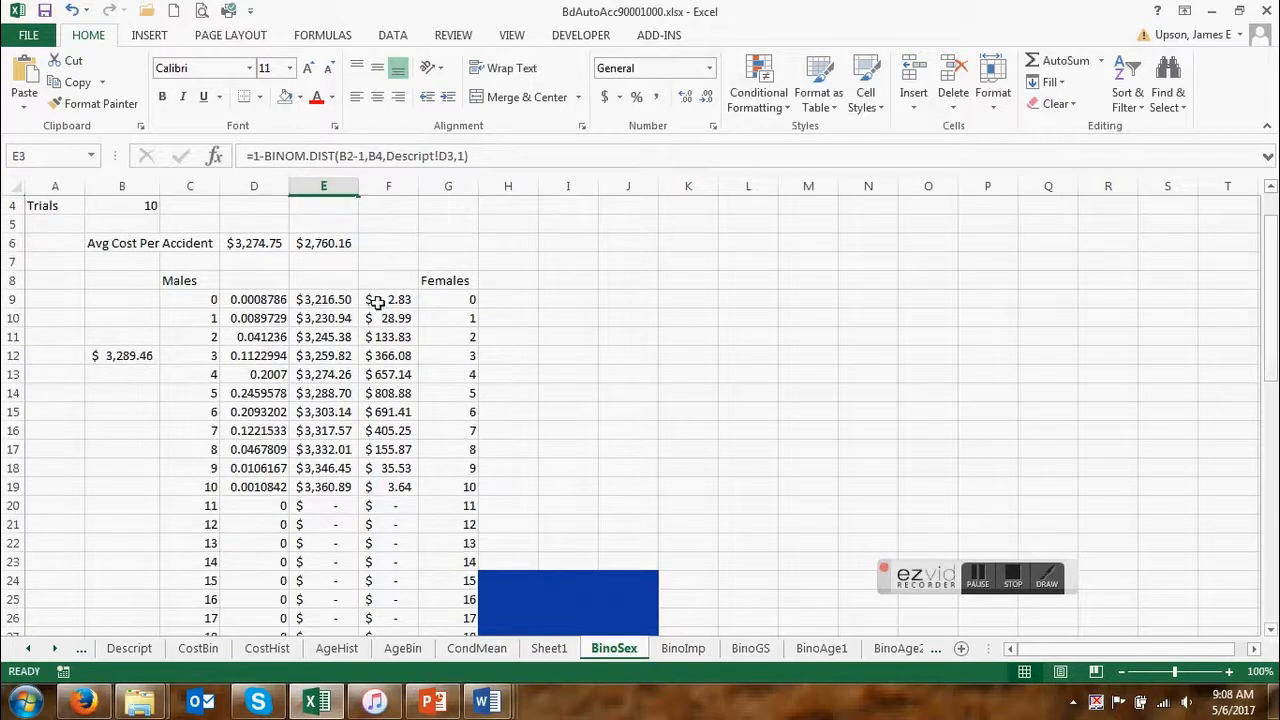
scroll(345, 310, up, 1)
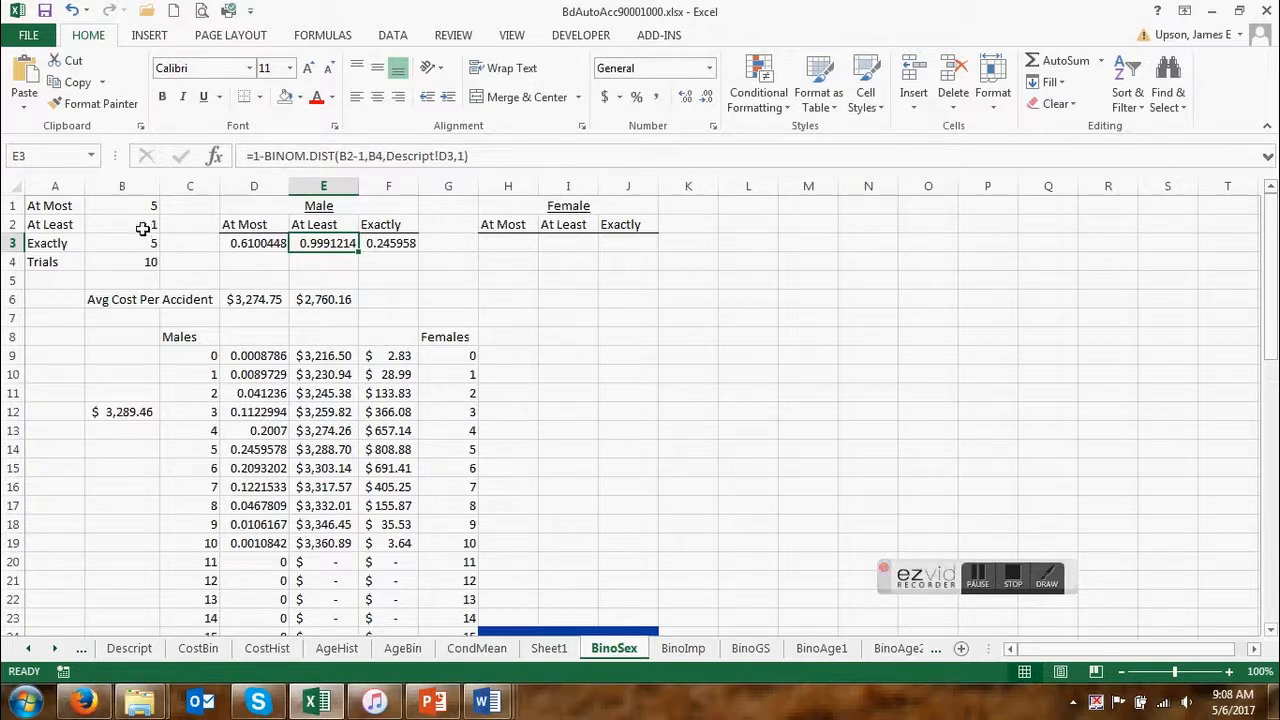
click(255, 156)
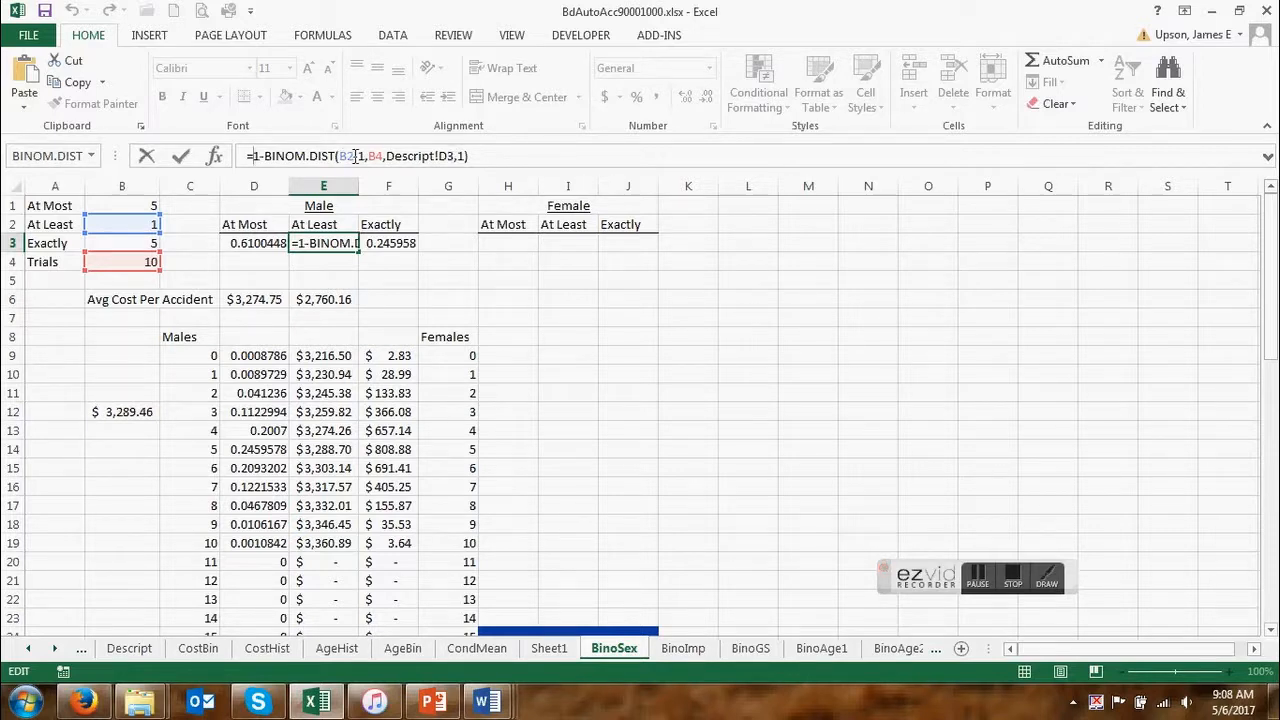
key(Return)
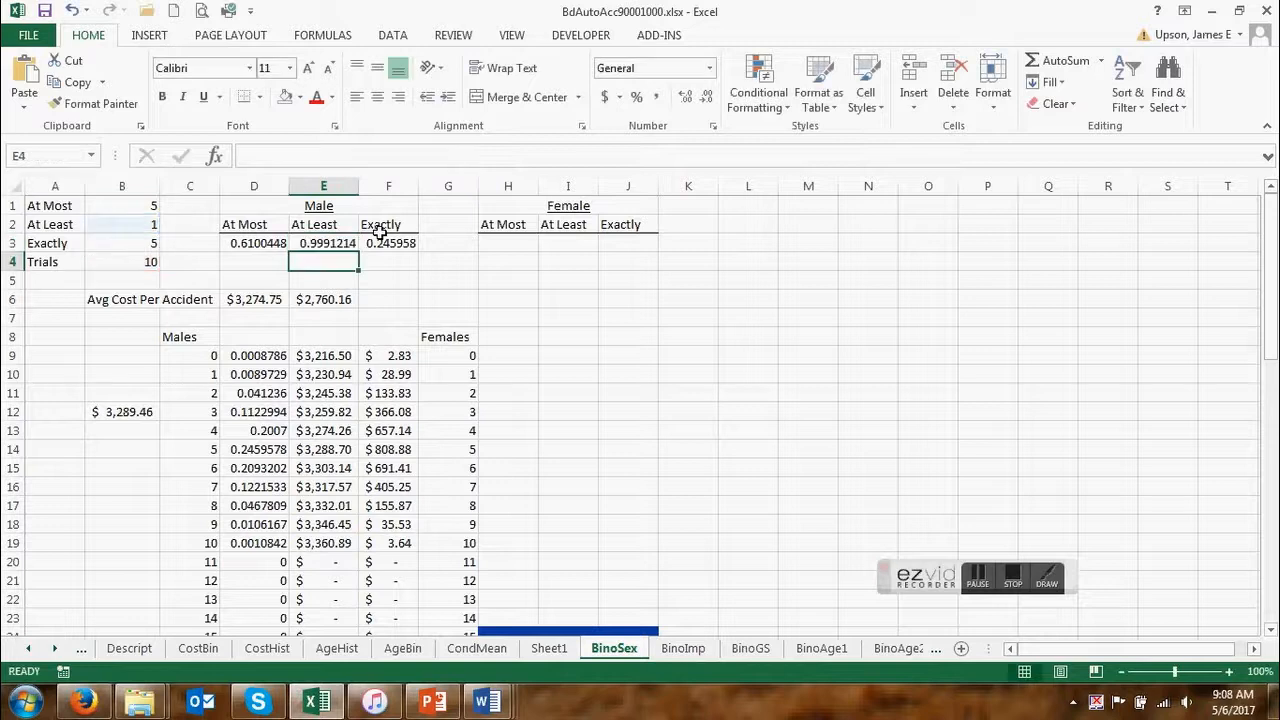
click(328, 243)
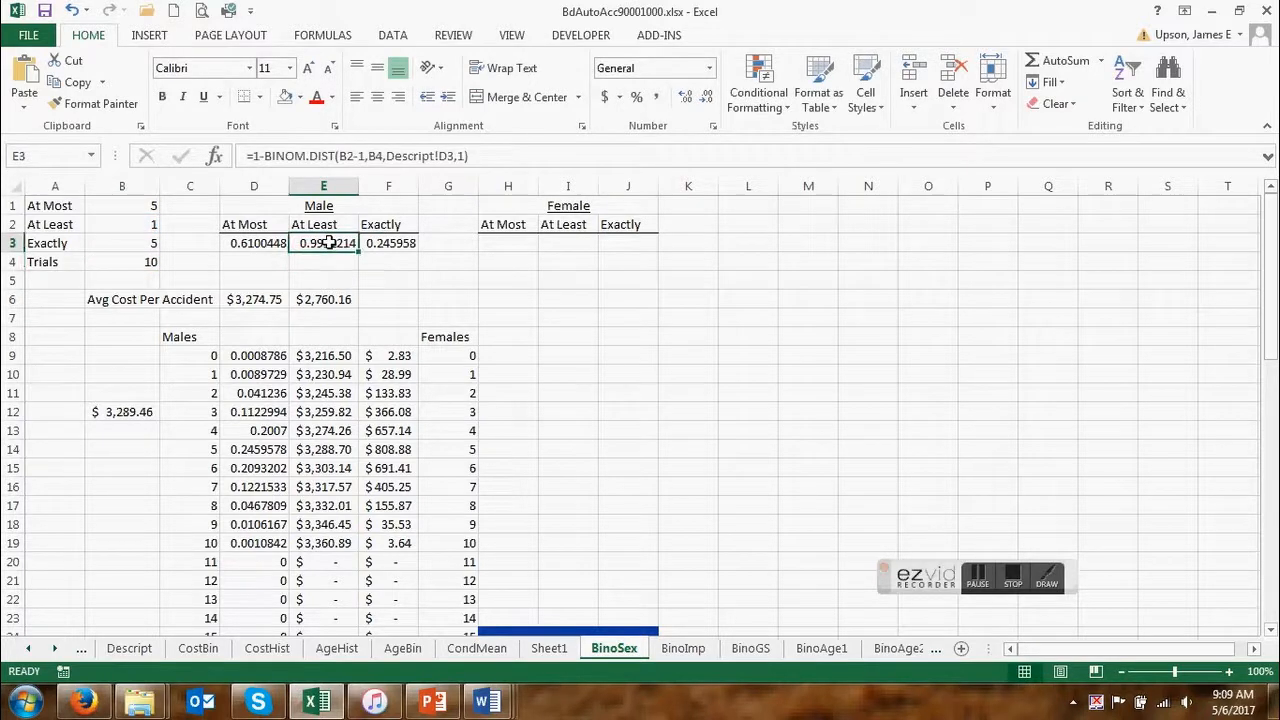
Replace the average cost formula in E6 with a SUM whose range start uses INDIRECT and CONCATENATE.
click(325, 300)
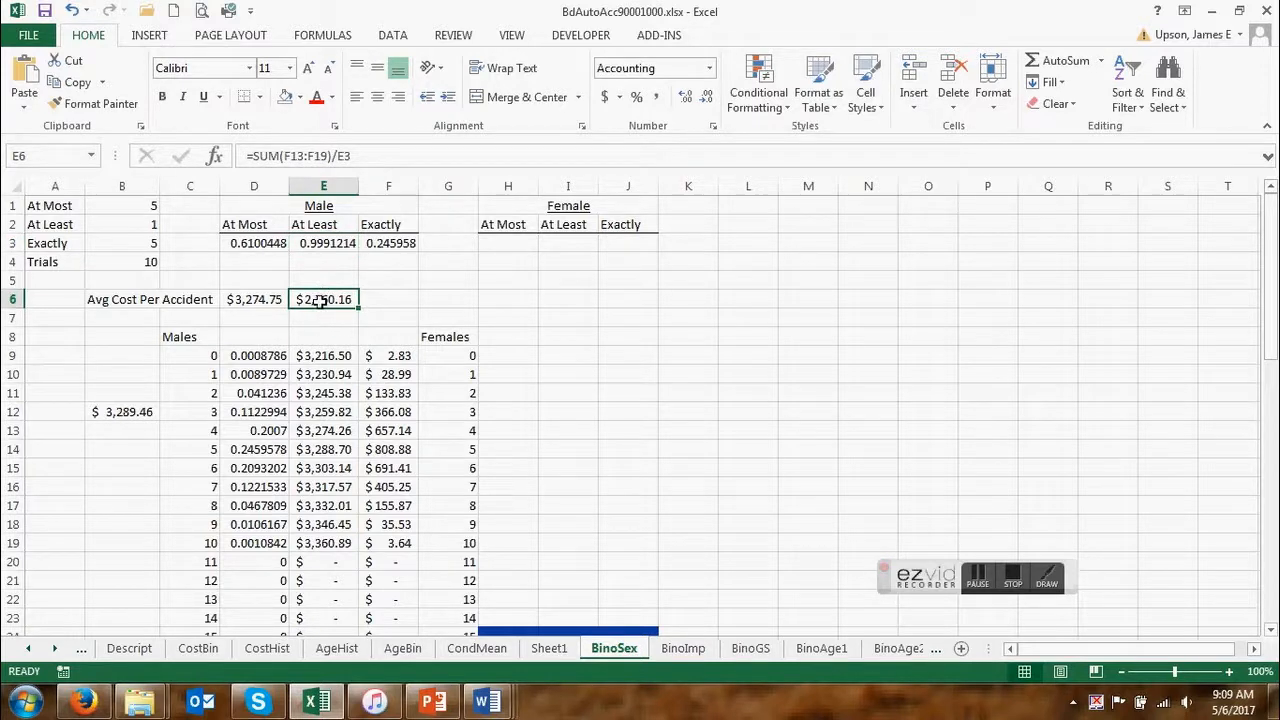
key(Delete)
text(=s)
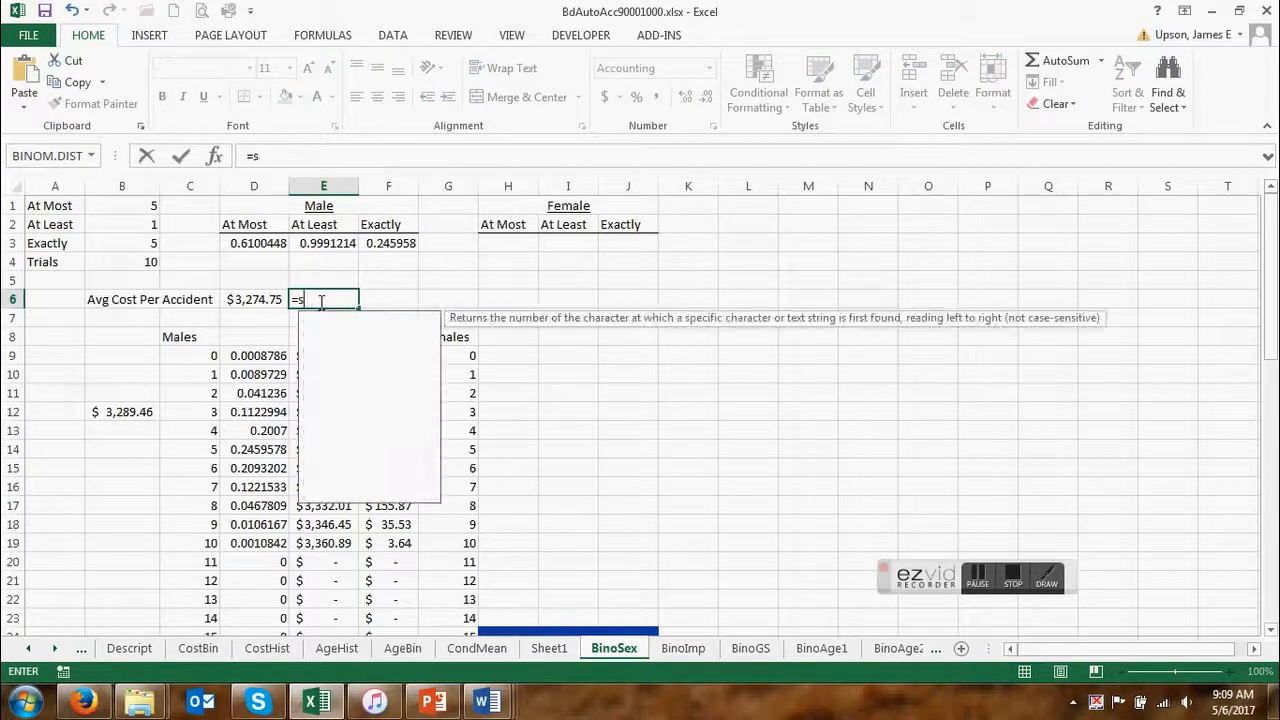
text(um()
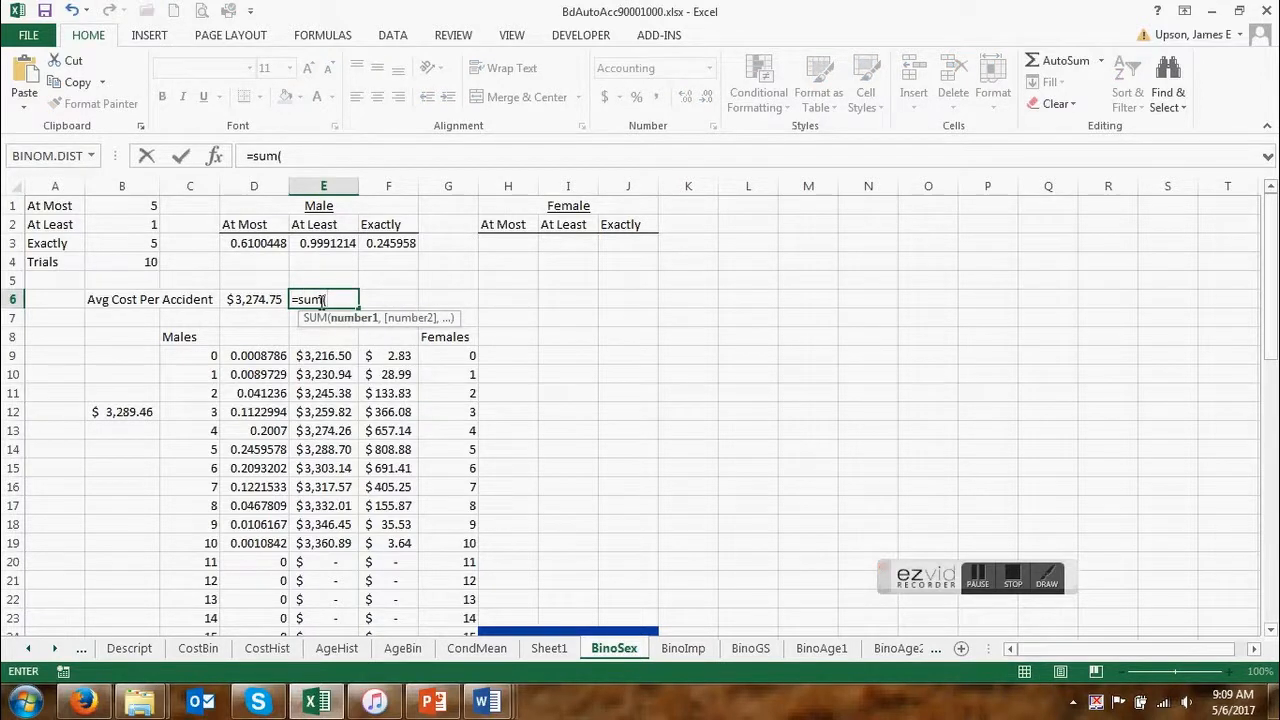
text(indirect)
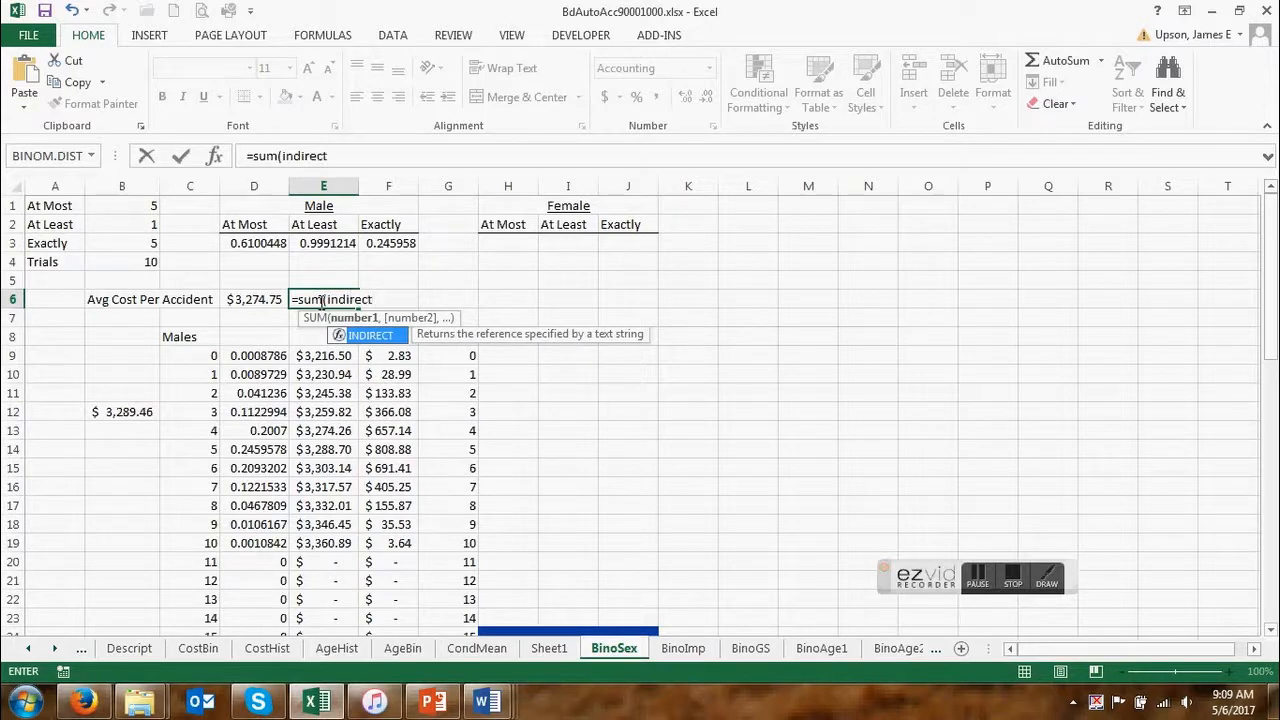
text((con)
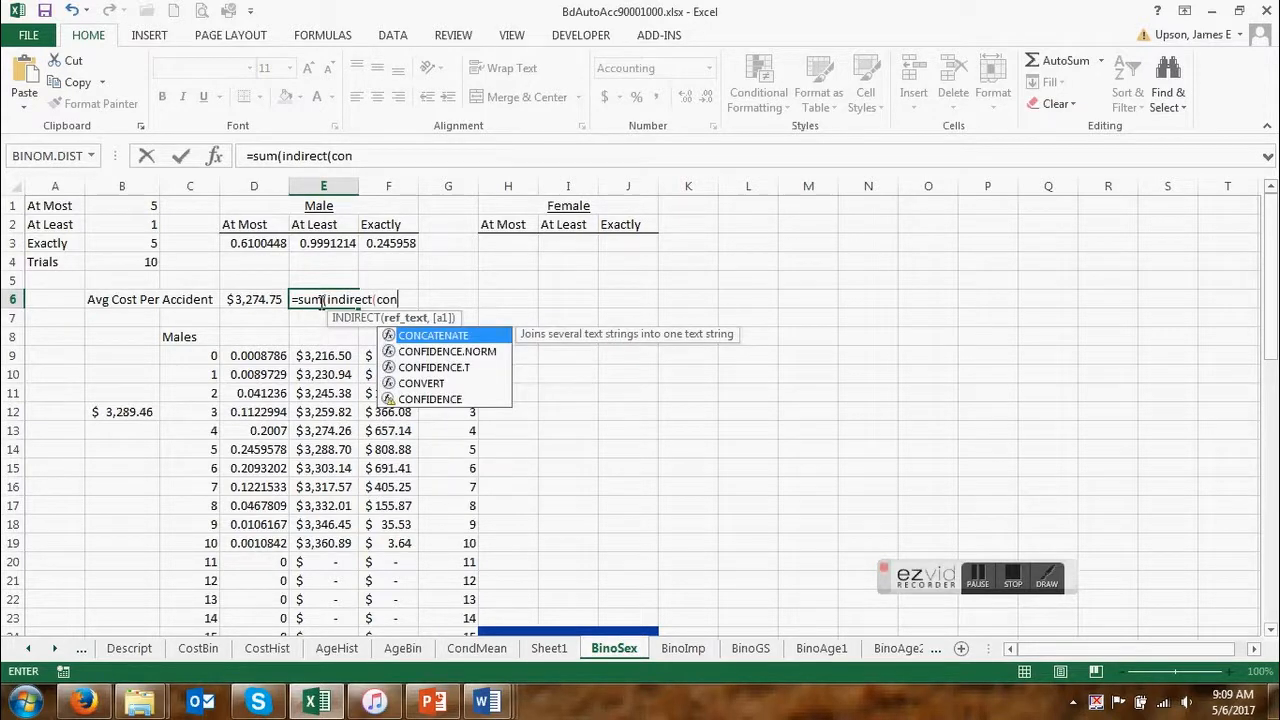
double_click(425, 336)
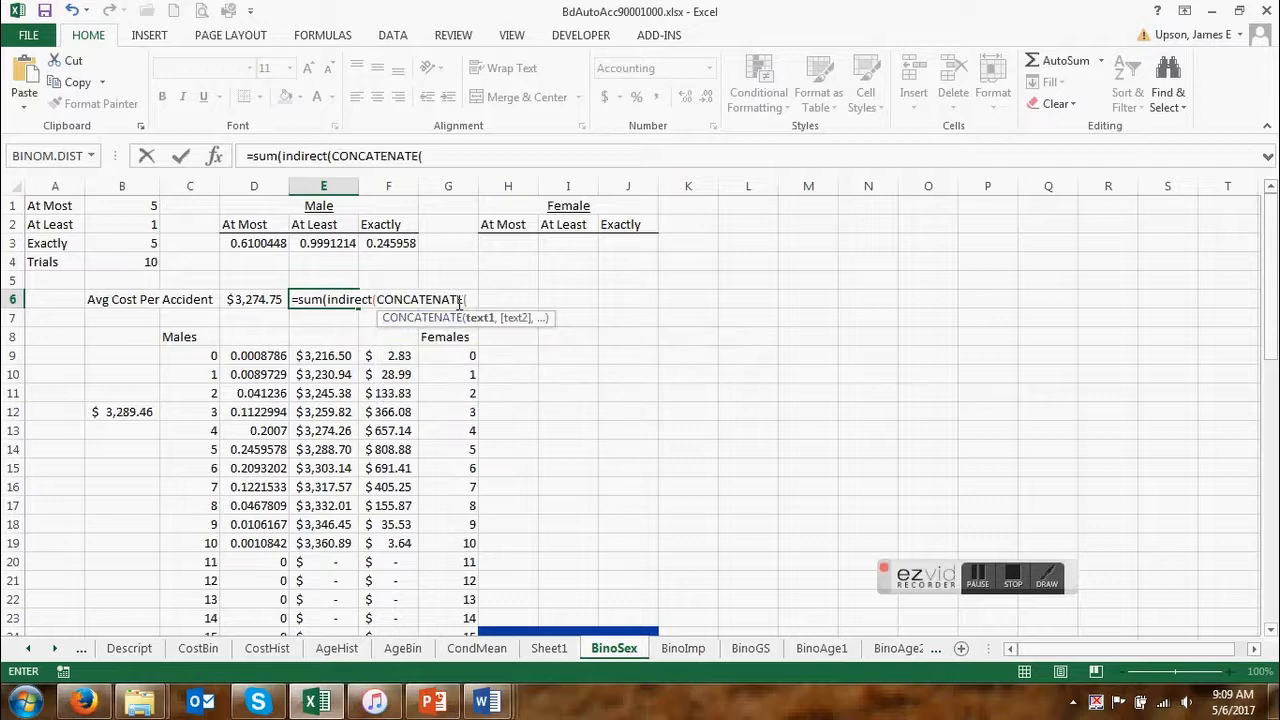
Complete the start reference of the E6 sum range with "f" and $B$2+9, closing CONCATENATE and INDIRECT.
text("f",)
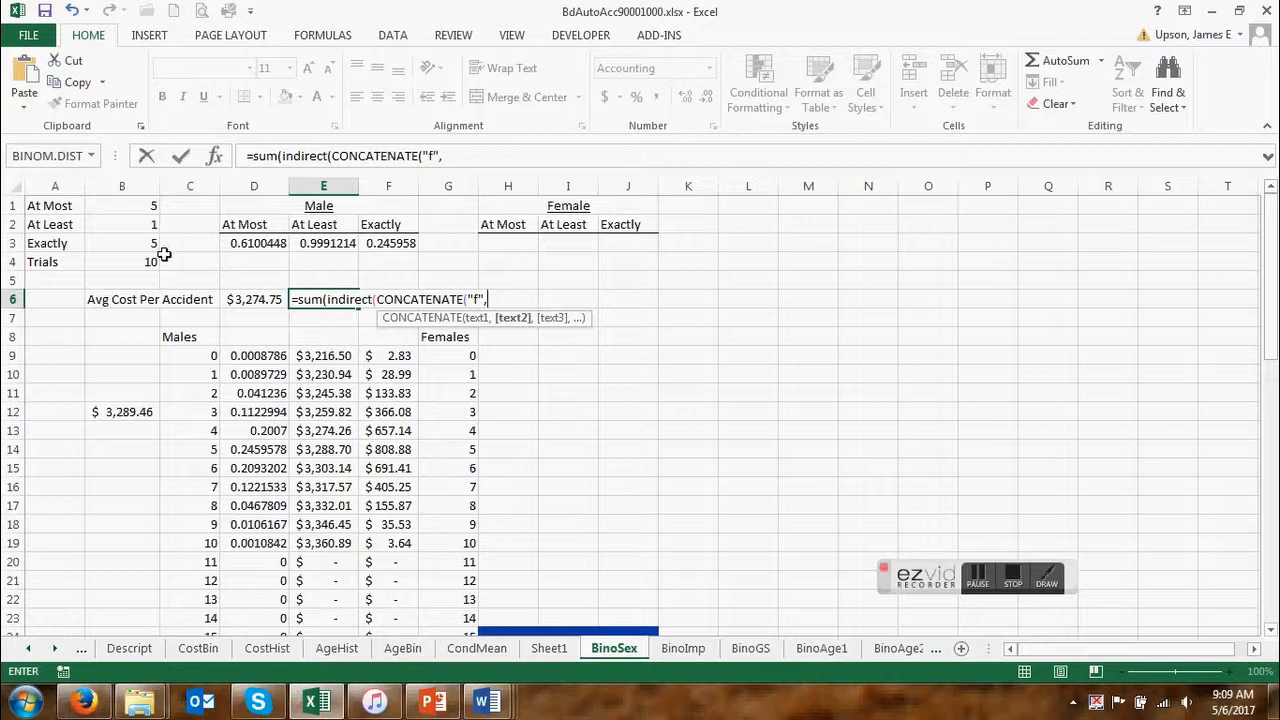
click(145, 224)
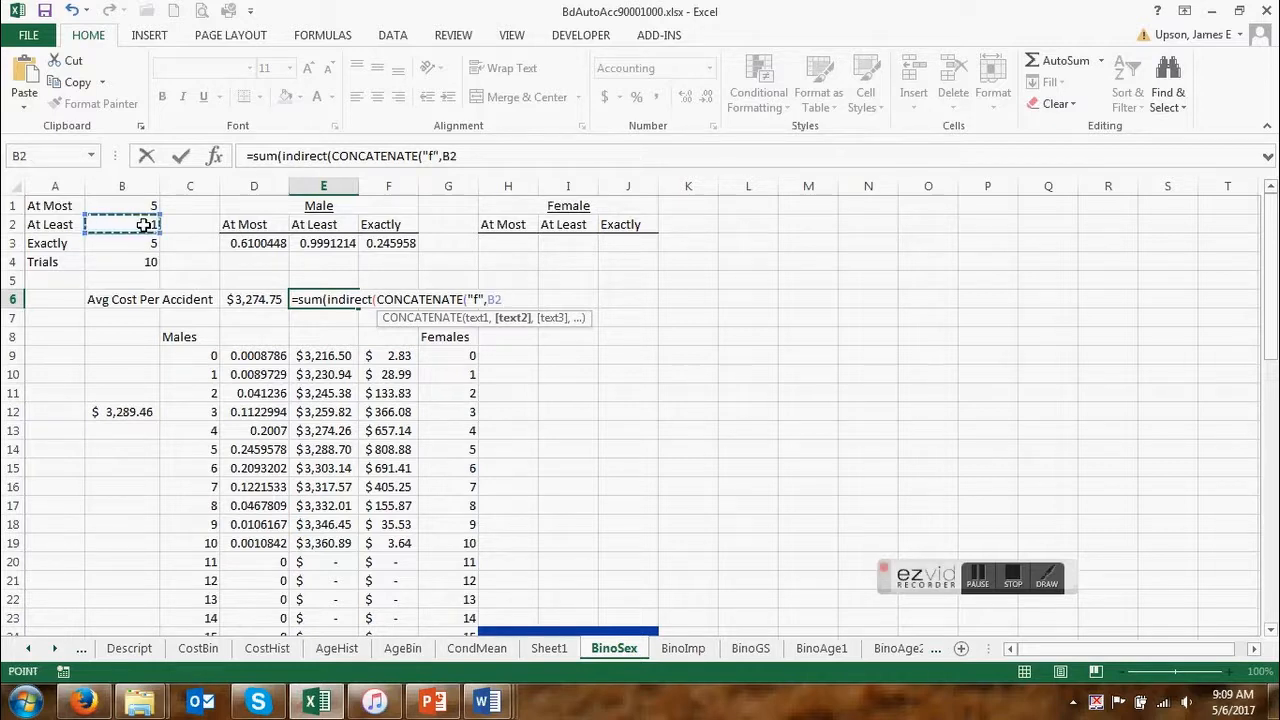
key(F4)
text(+9)
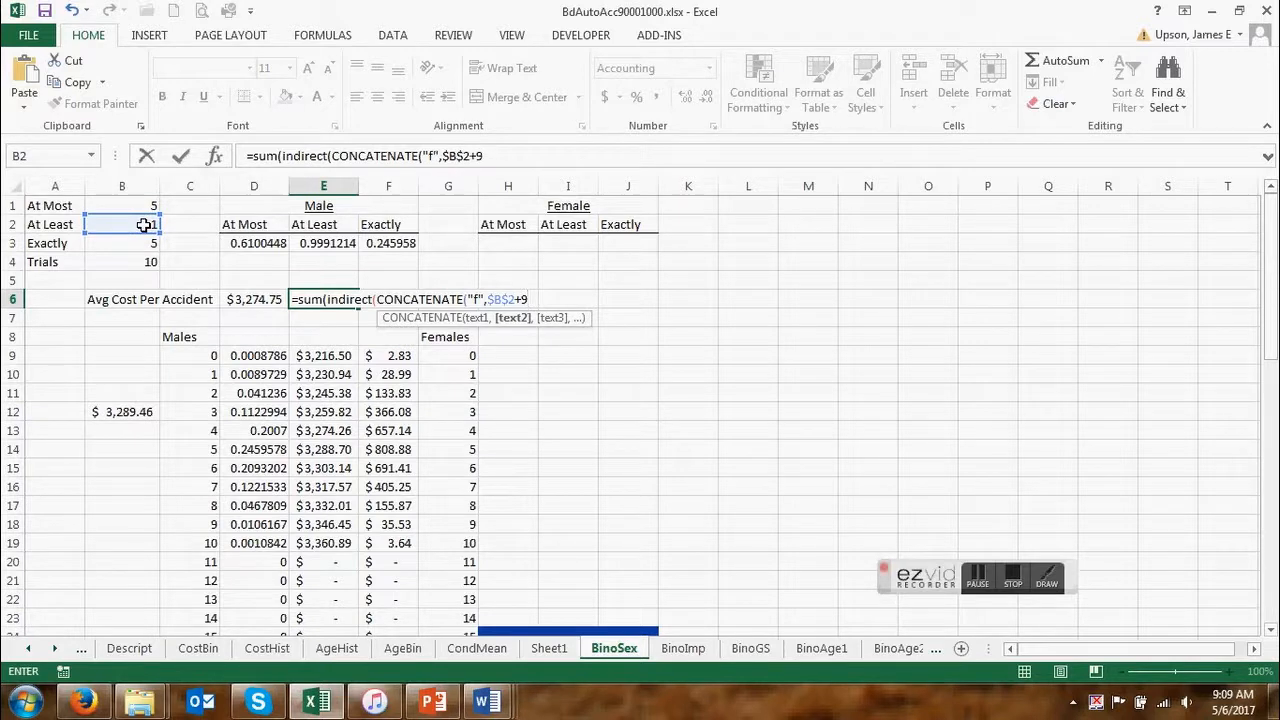
text()))
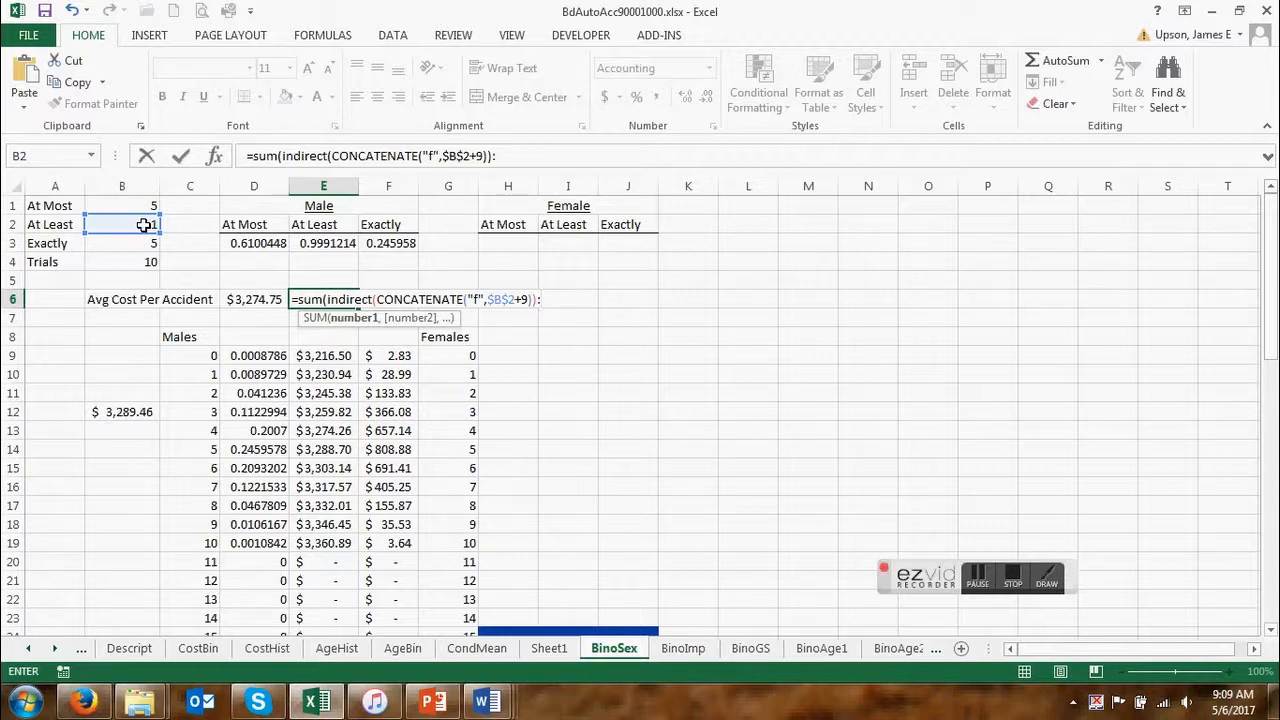
text(:indirect()
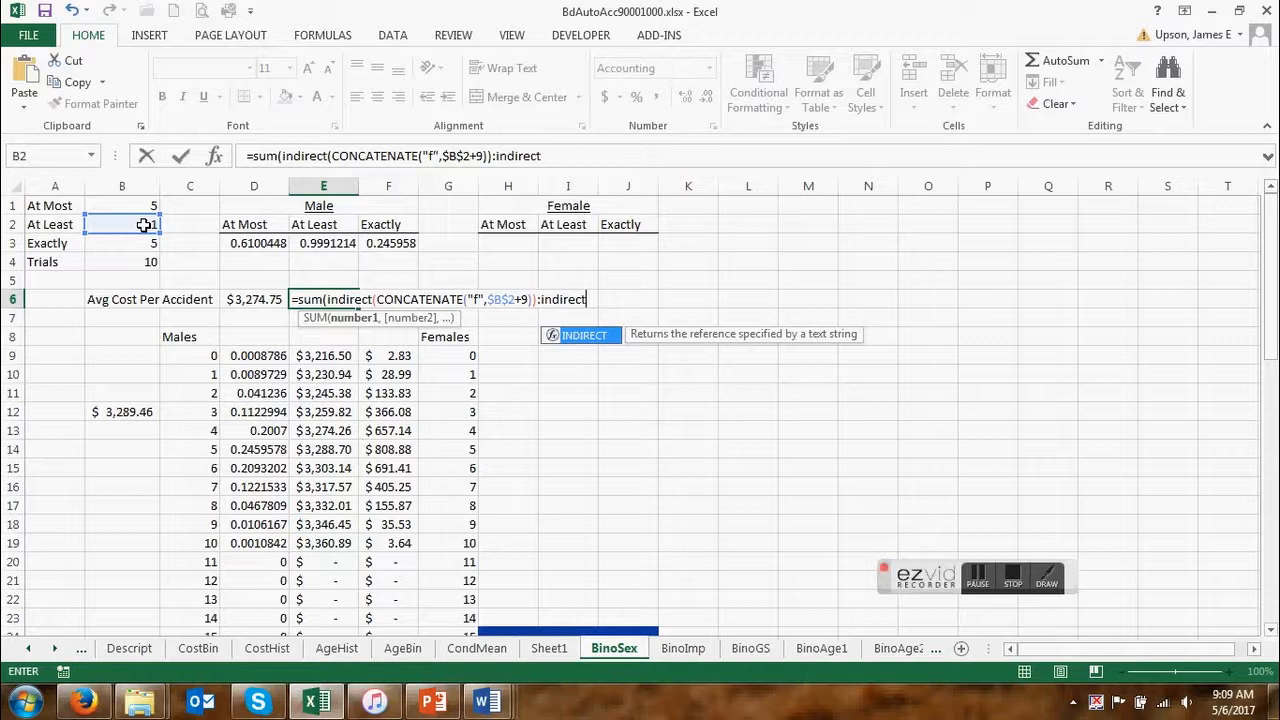
text(con)
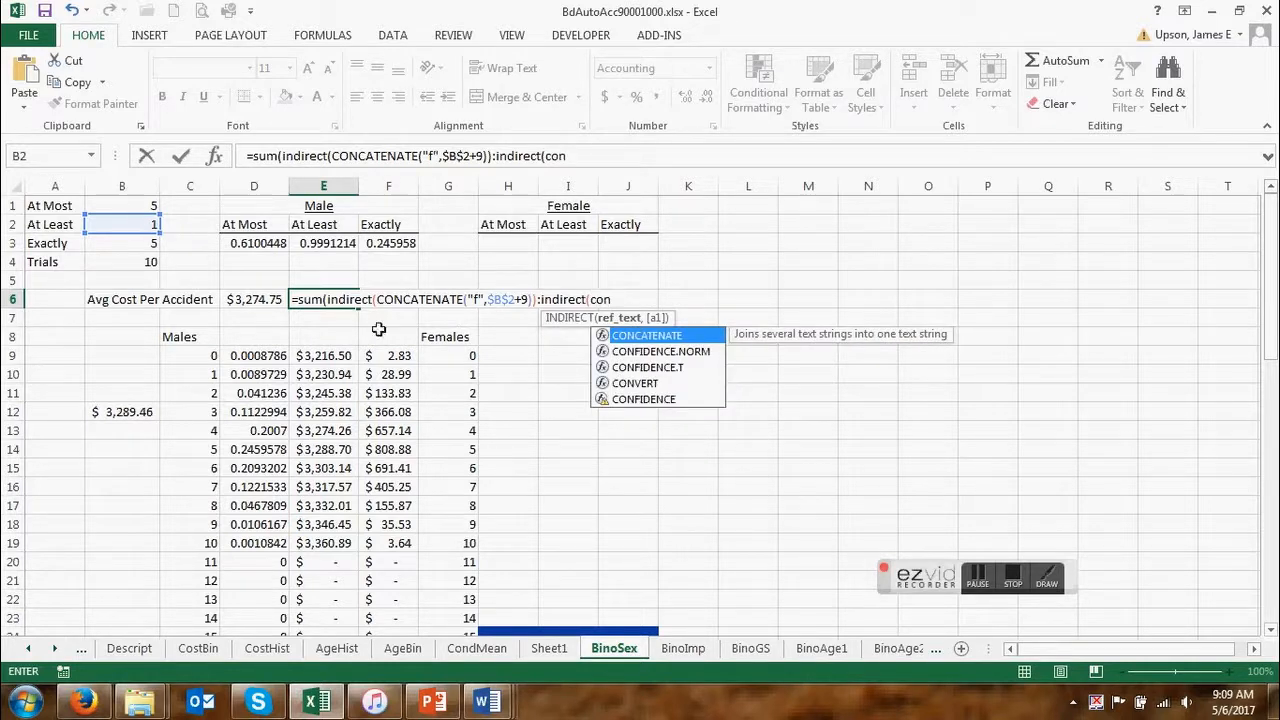
Add the end of the E6 sum range as INDIRECT(CONCATENATE("f",$B$4+9)) and close the SUM.
double_click(672, 337)
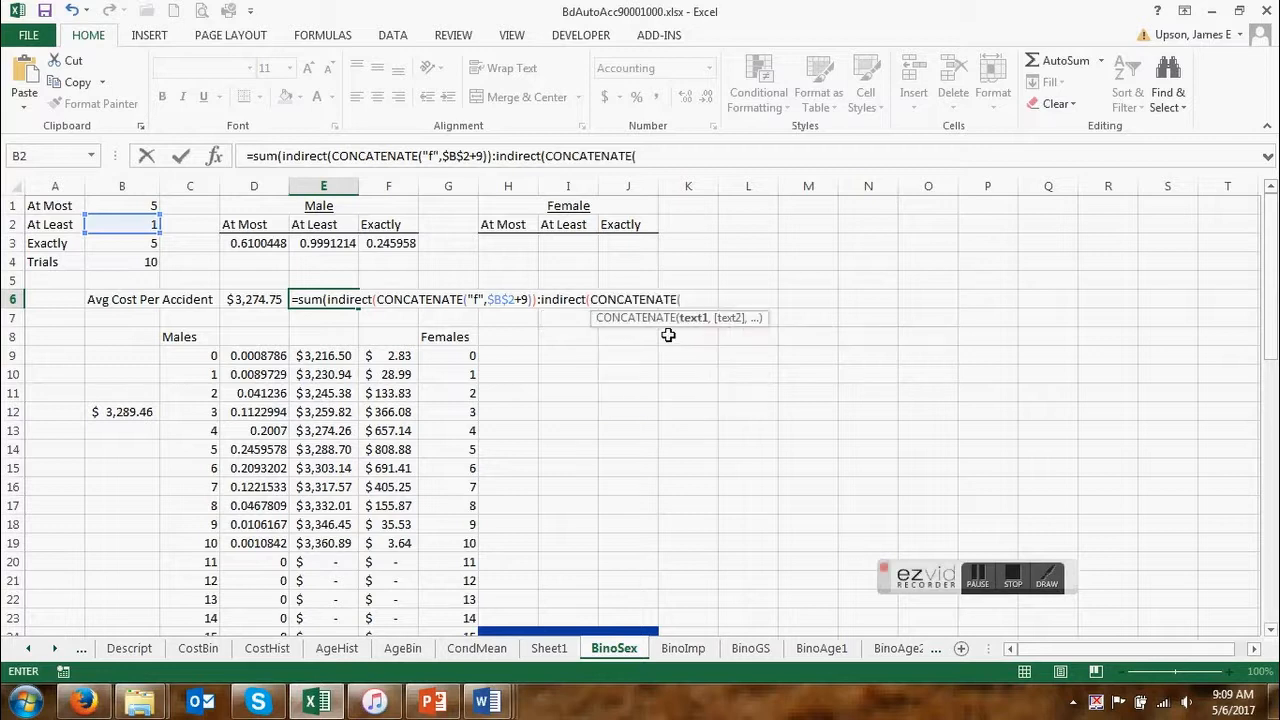
text("f",)
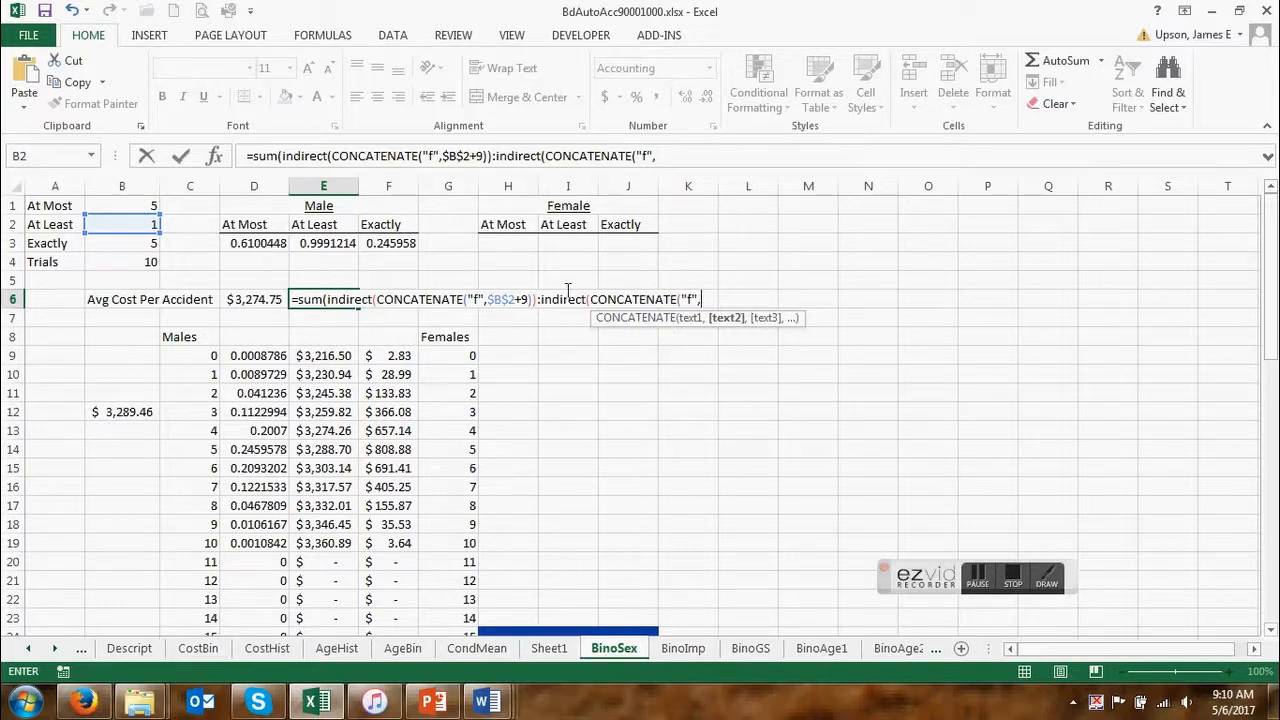
click(113, 265)
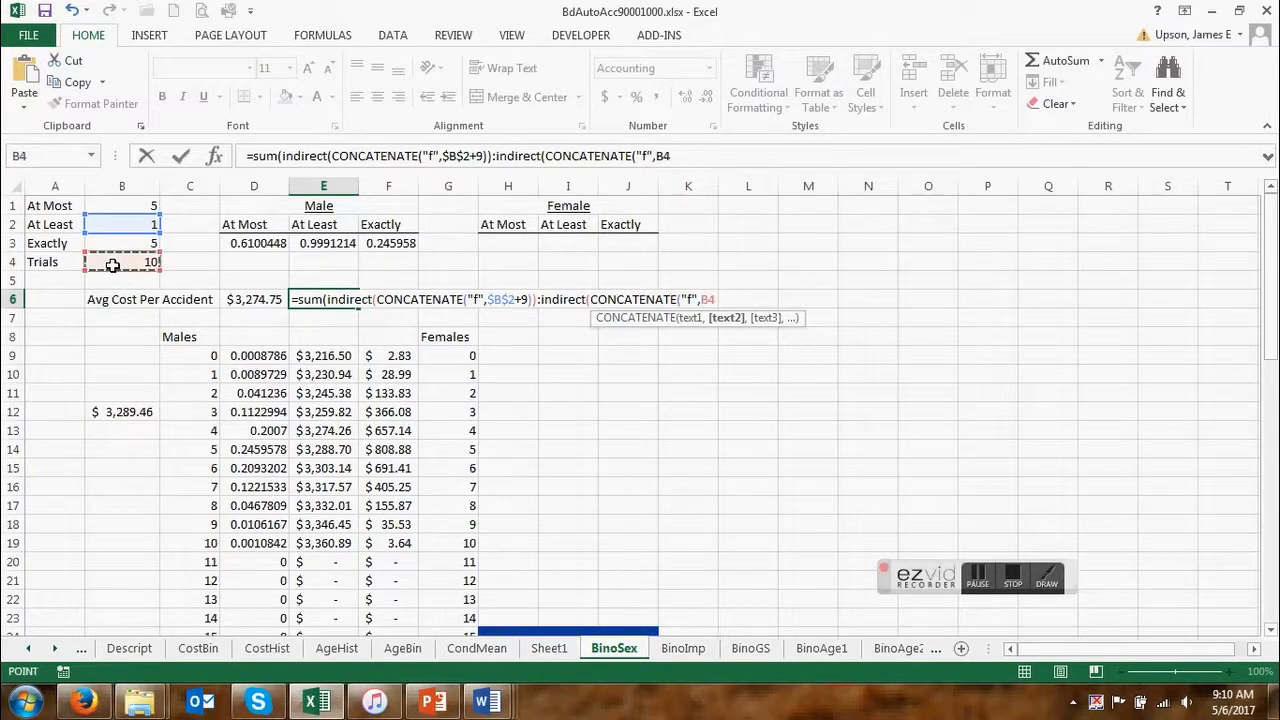
key(F4)
text(+9)
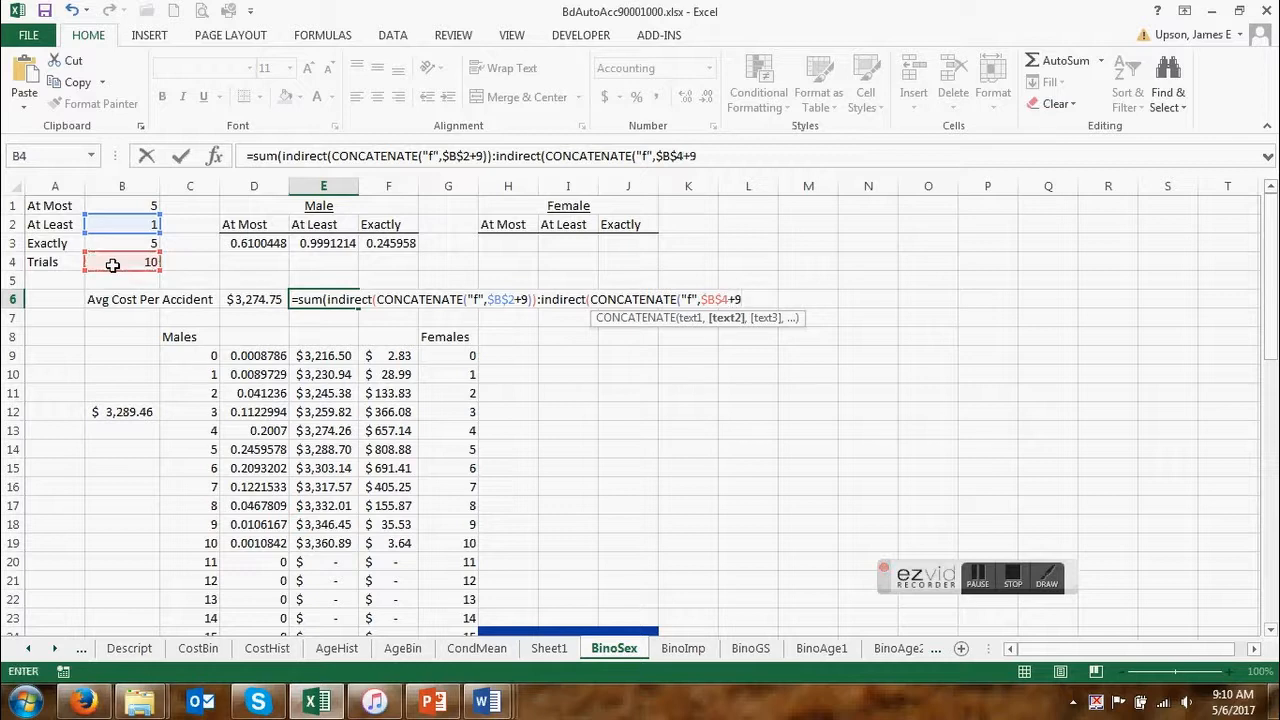
text())
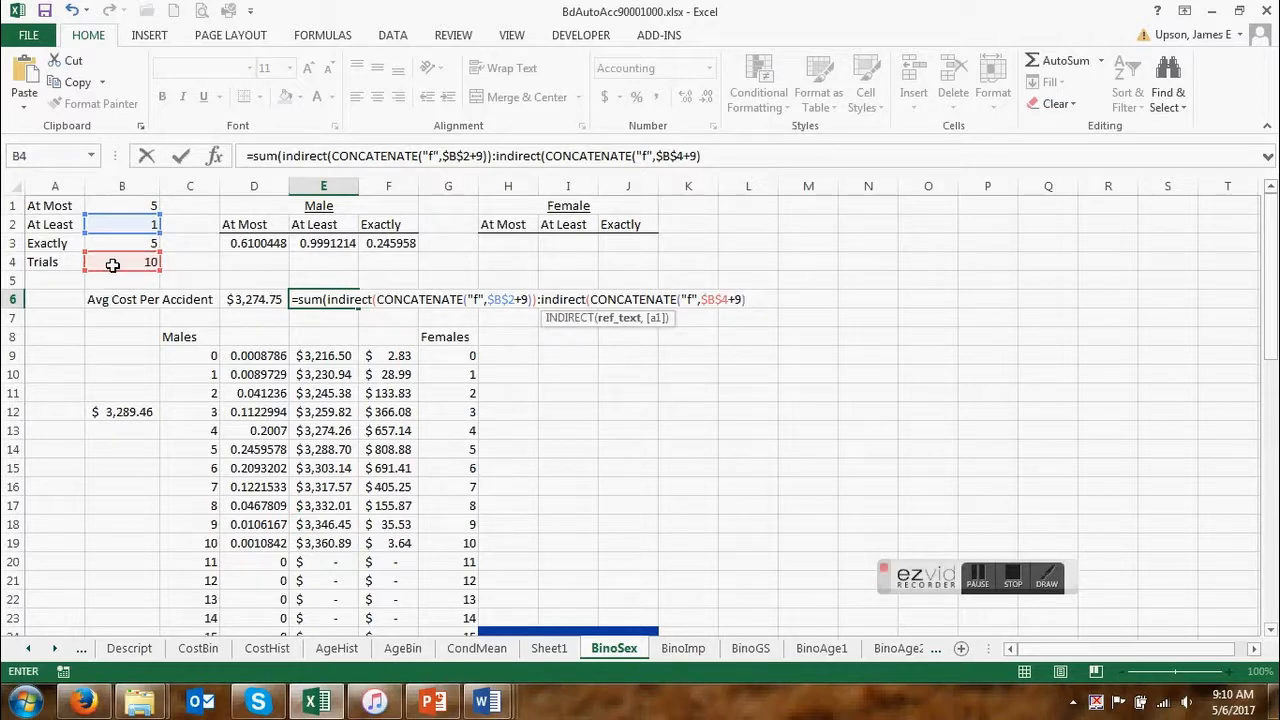
text())/)
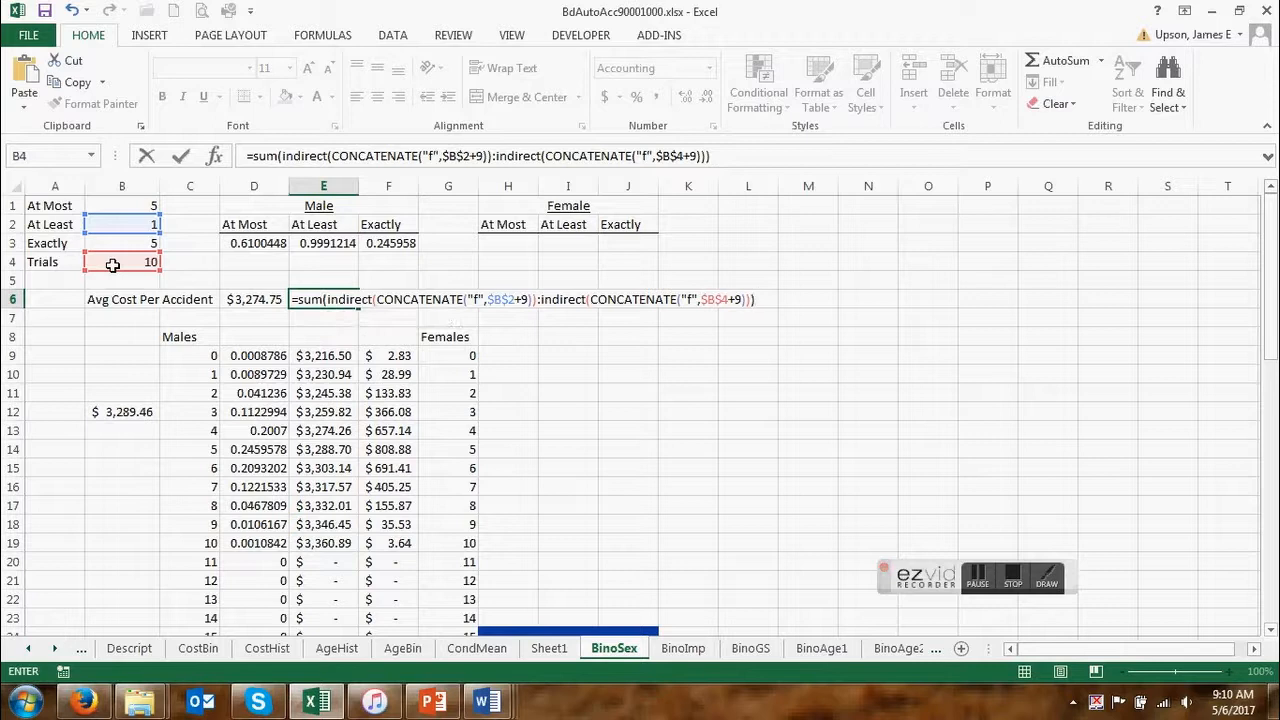
Divide the E6 sum by the male At Least probability in E3 and enter the formula.
click(325, 245)
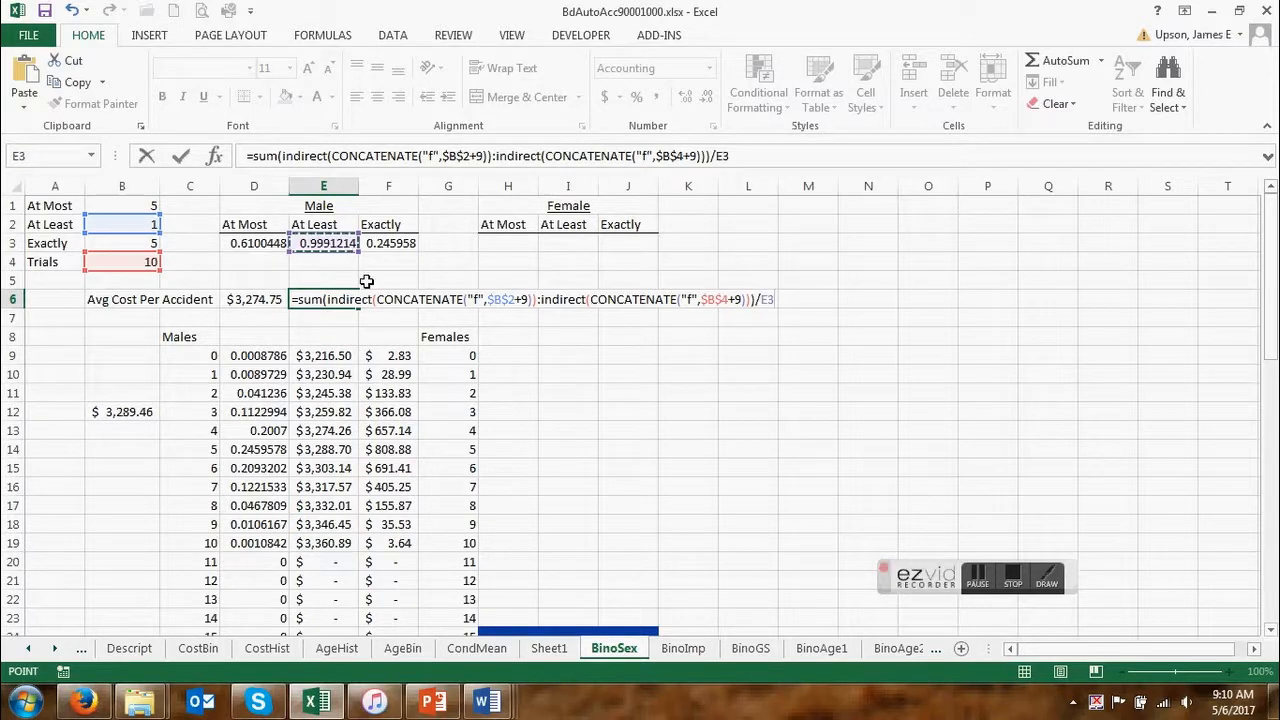
key(Return)
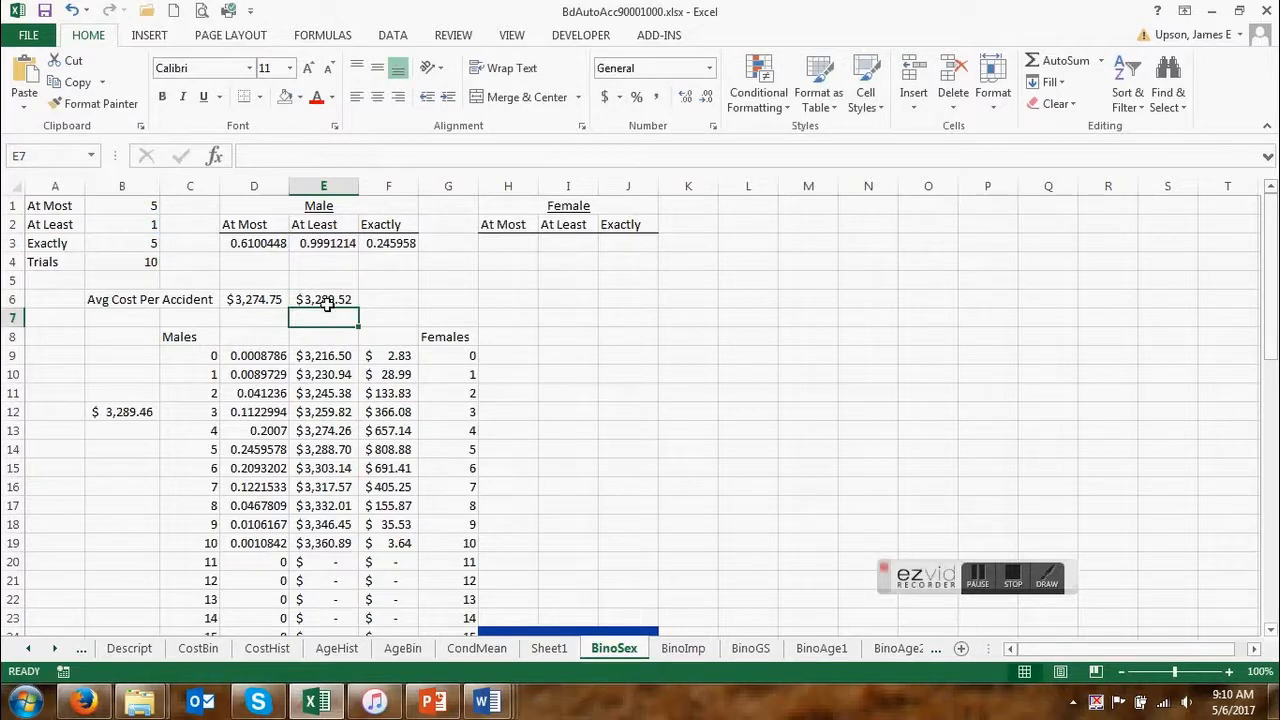
Review the average cost formulas in E6 and D6 against the Trials and At Most inputs in B4 and B1.
key(Up)
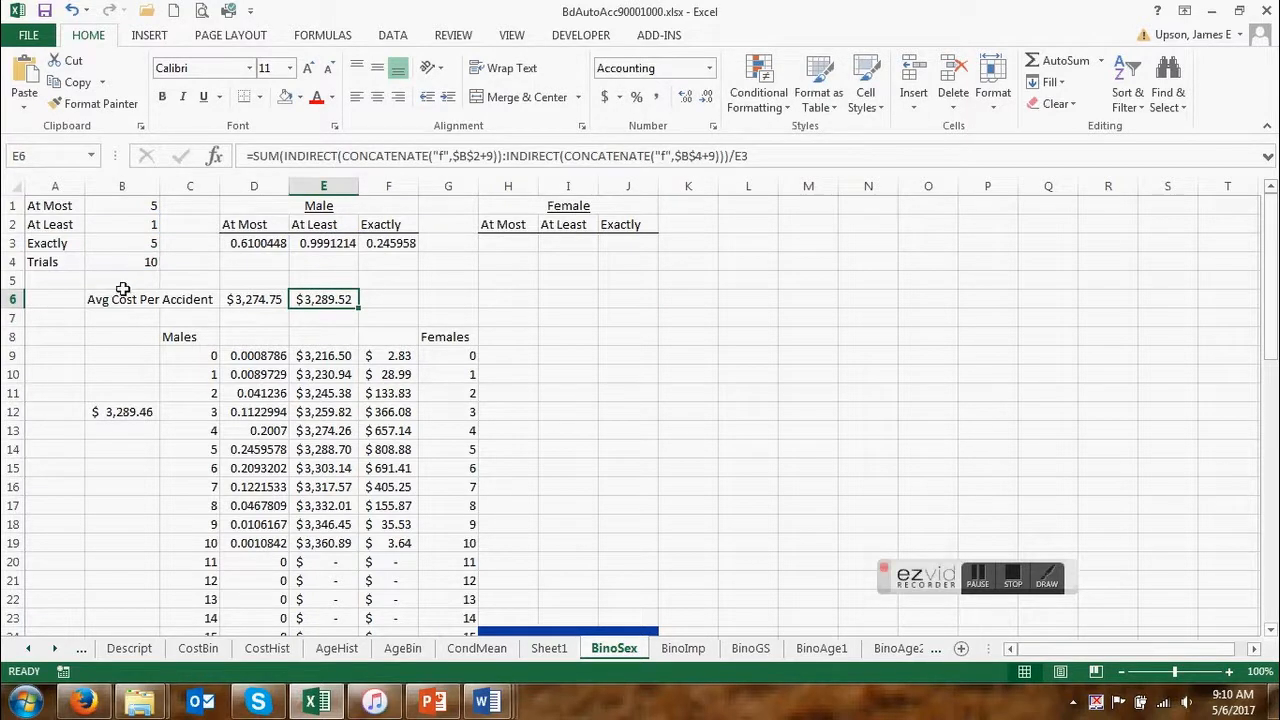
click(148, 261)
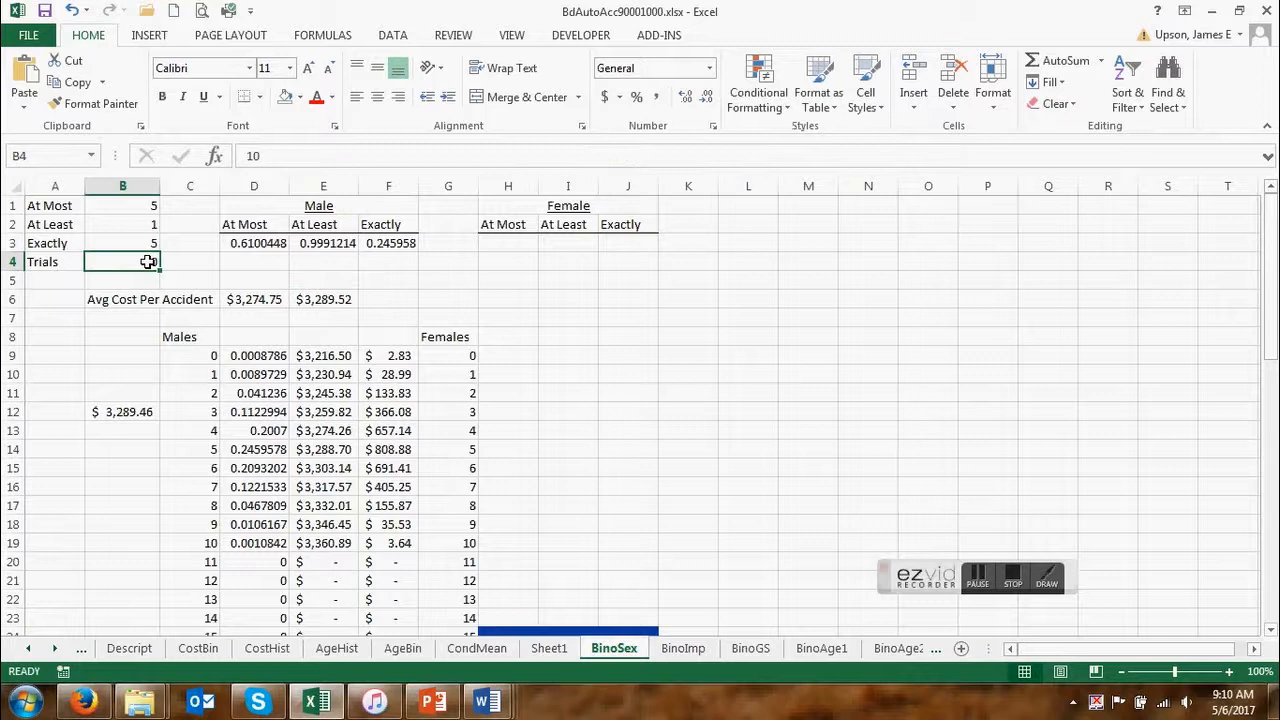
click(51, 357)
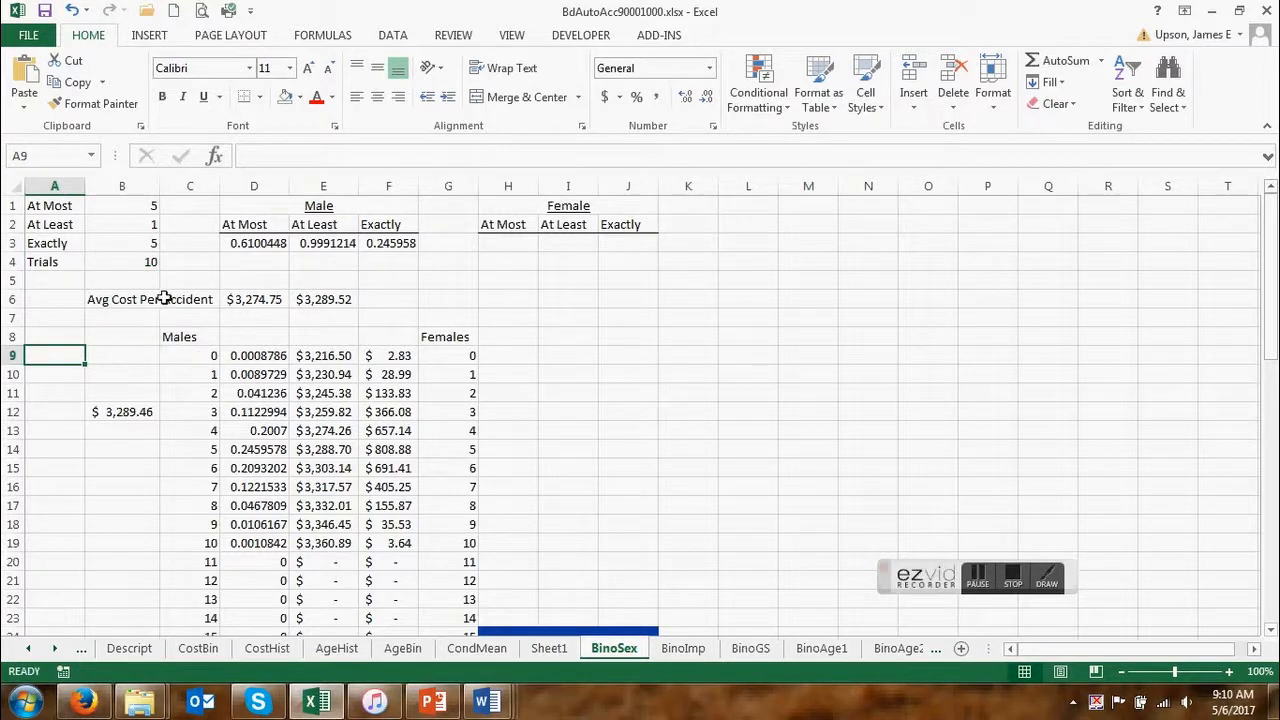
click(130, 205)
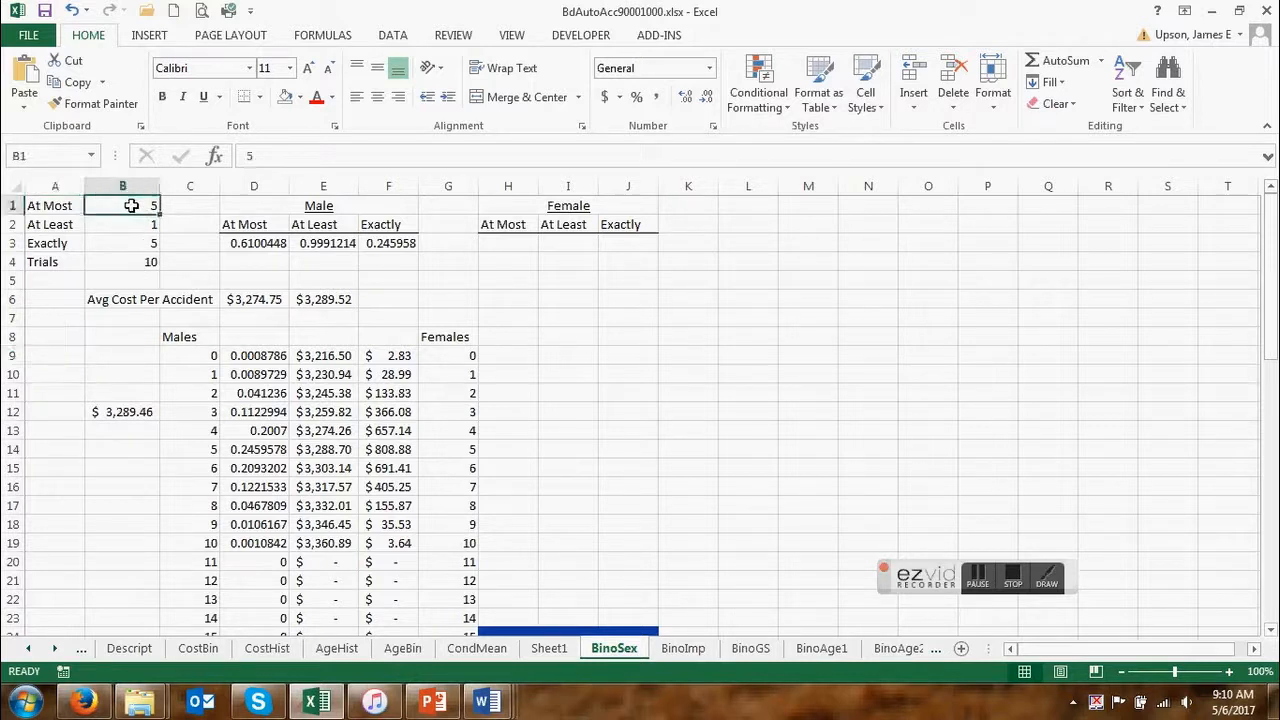
click(264, 300)
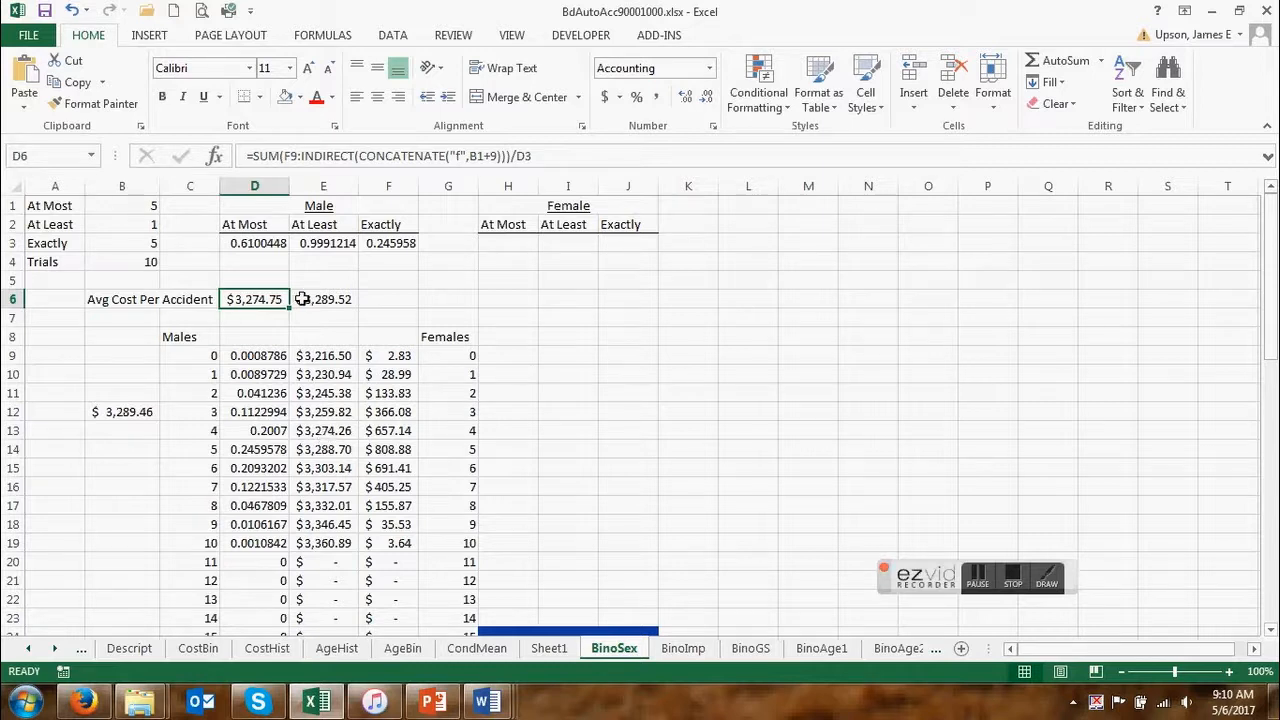
Begin the male Exactly average cost formula in F6 with INDIRECT and CONCATENATE, using "E" as the first text.
click(392, 297)
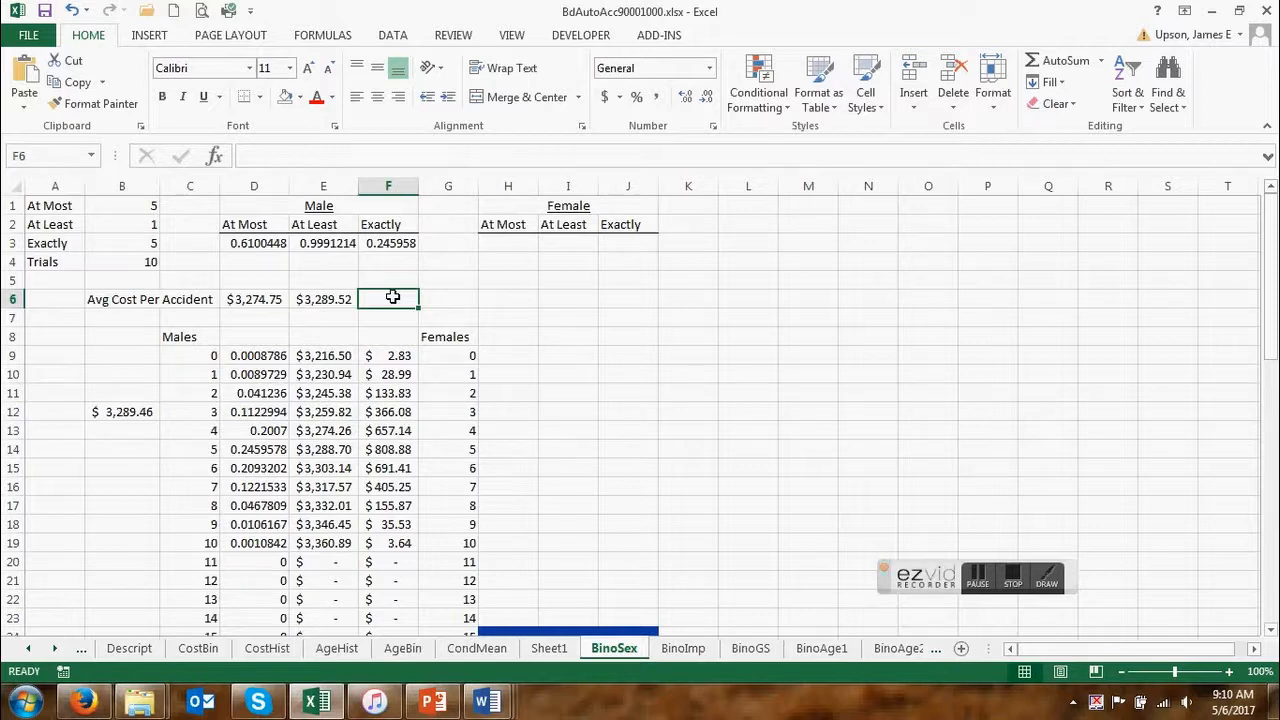
text(=)
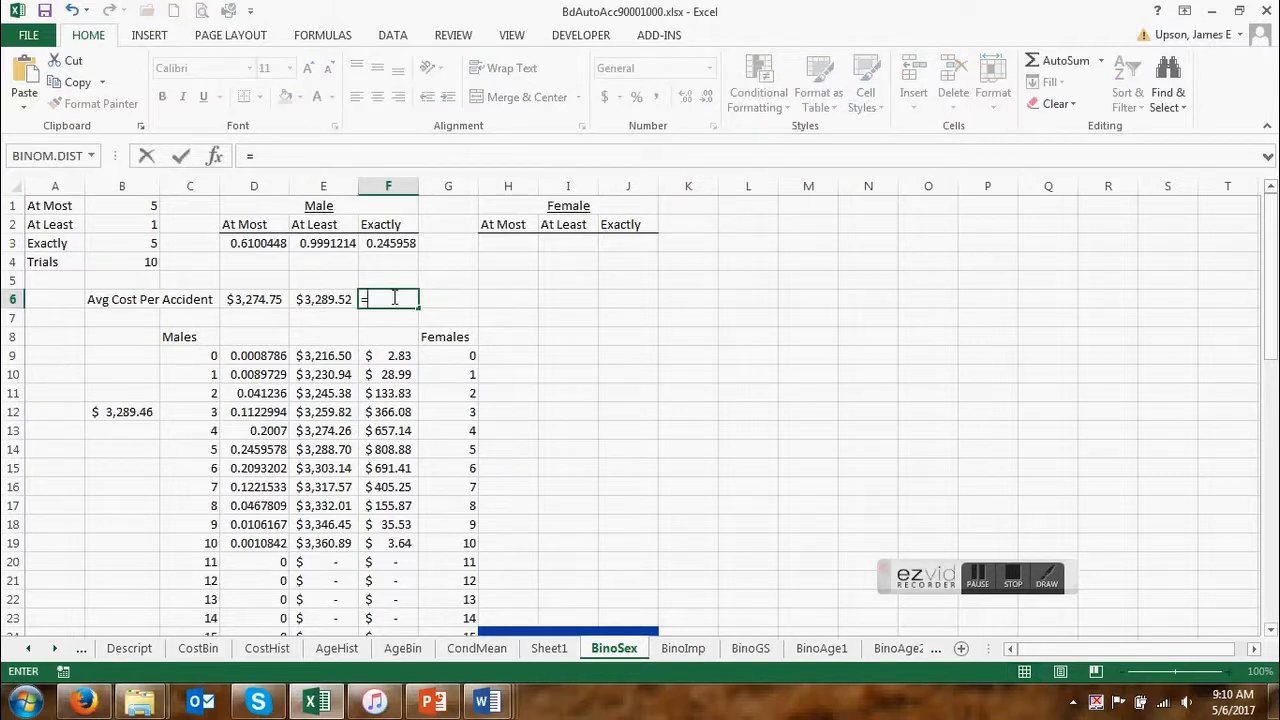
text(indirect()
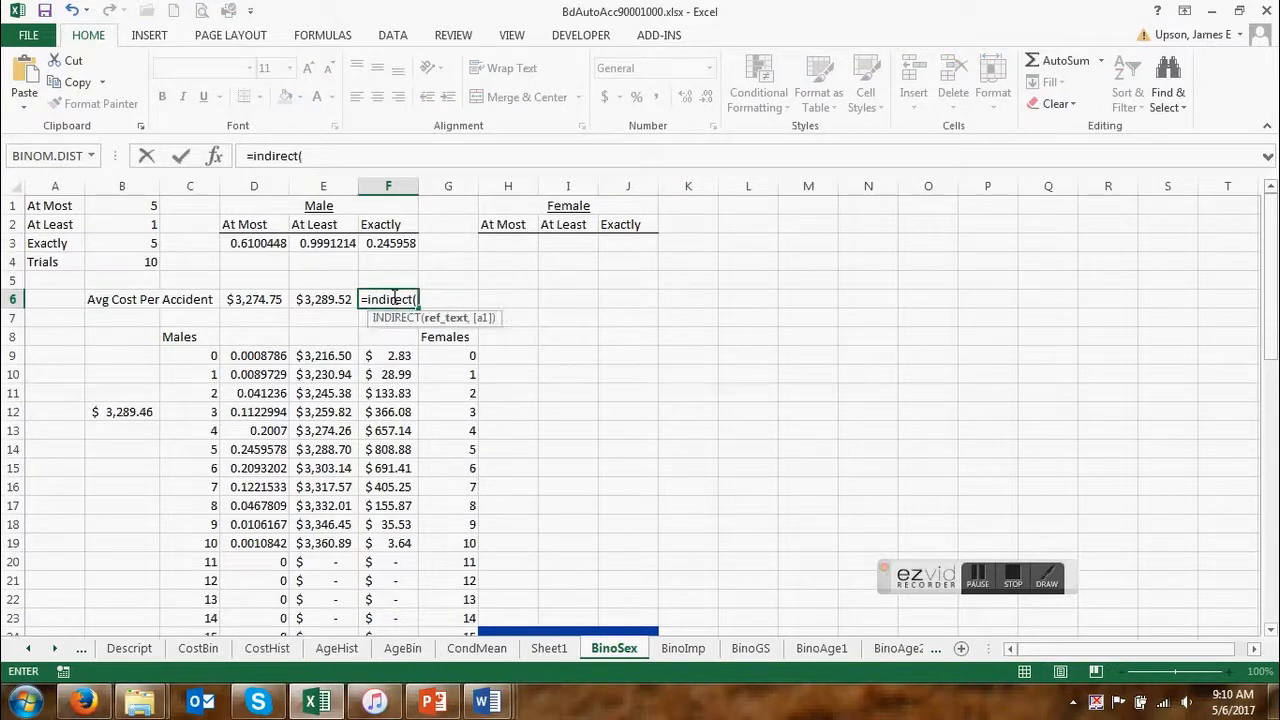
text(con)
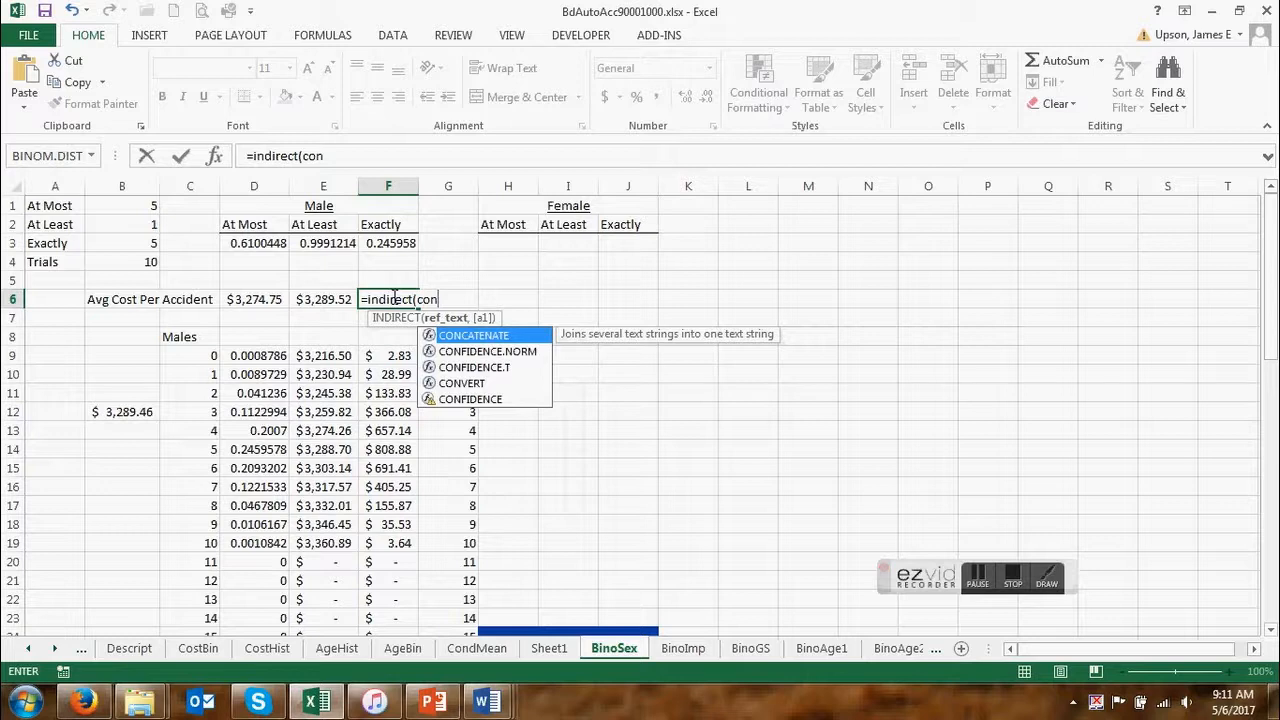
double_click(450, 336)
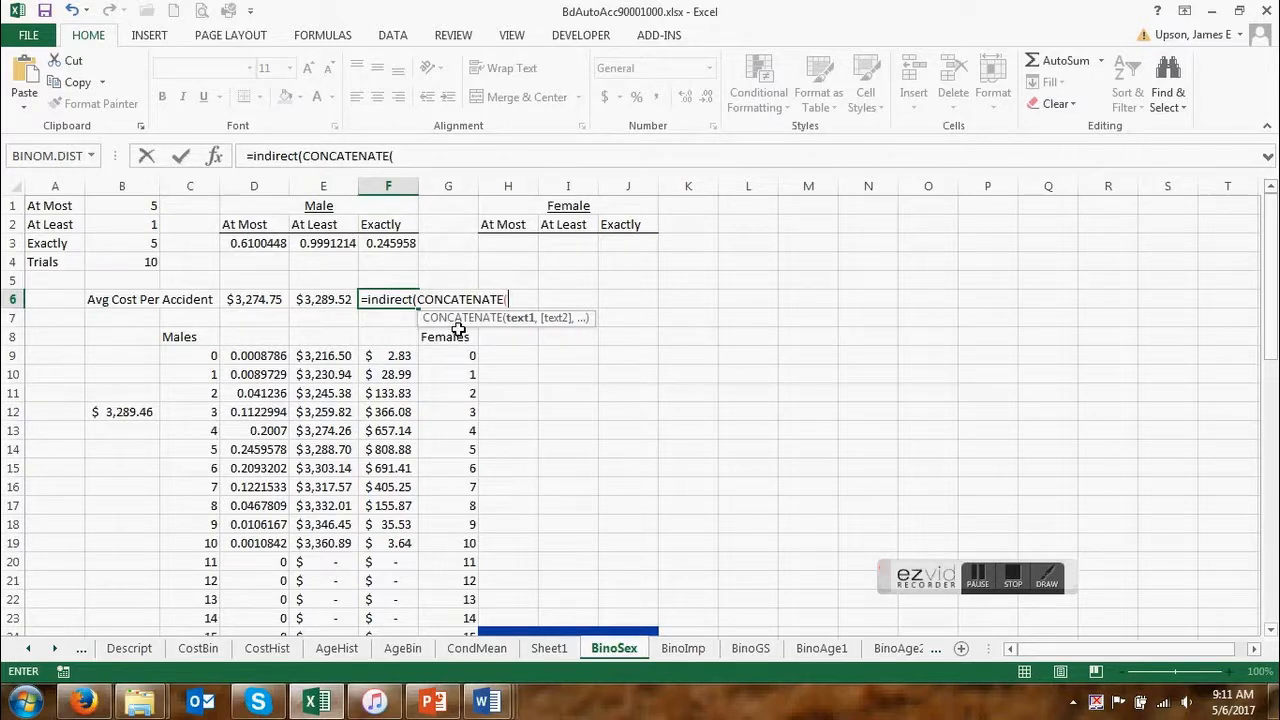
text("E",)
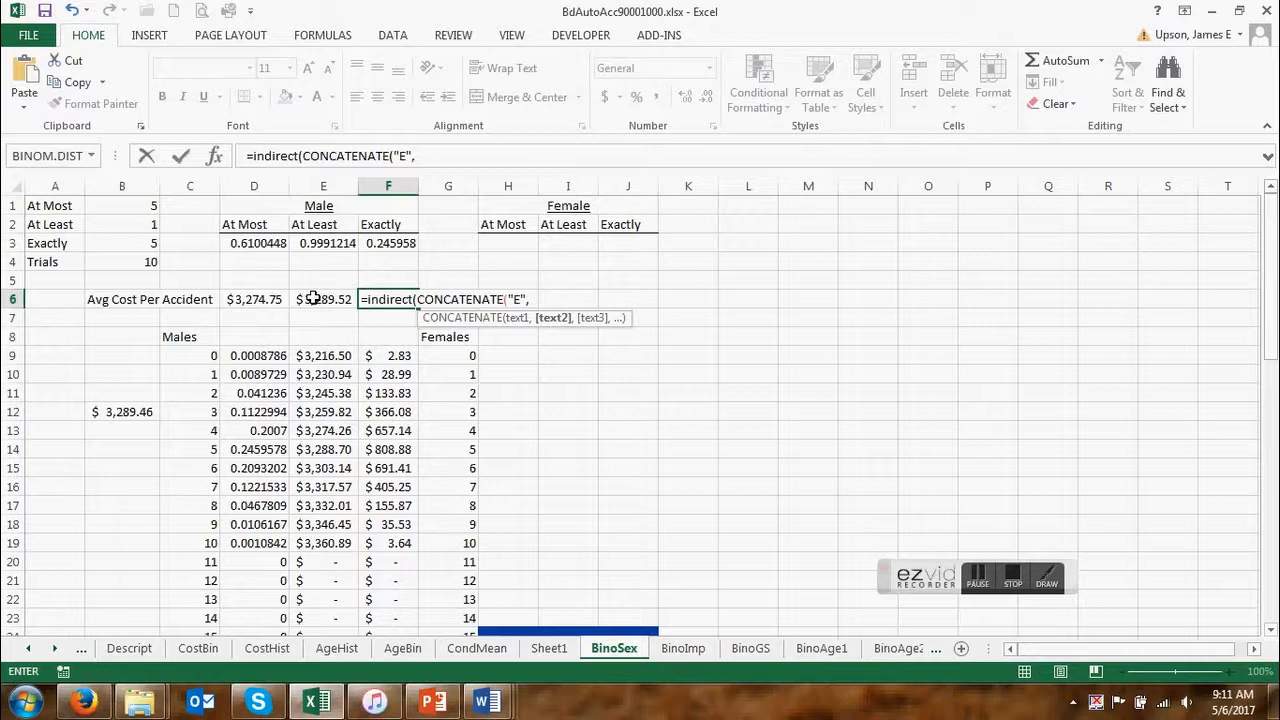
Complete the F6 formula with the row reference $B$3+9, closing CONCATENATE and INDIRECT.
click(143, 244)
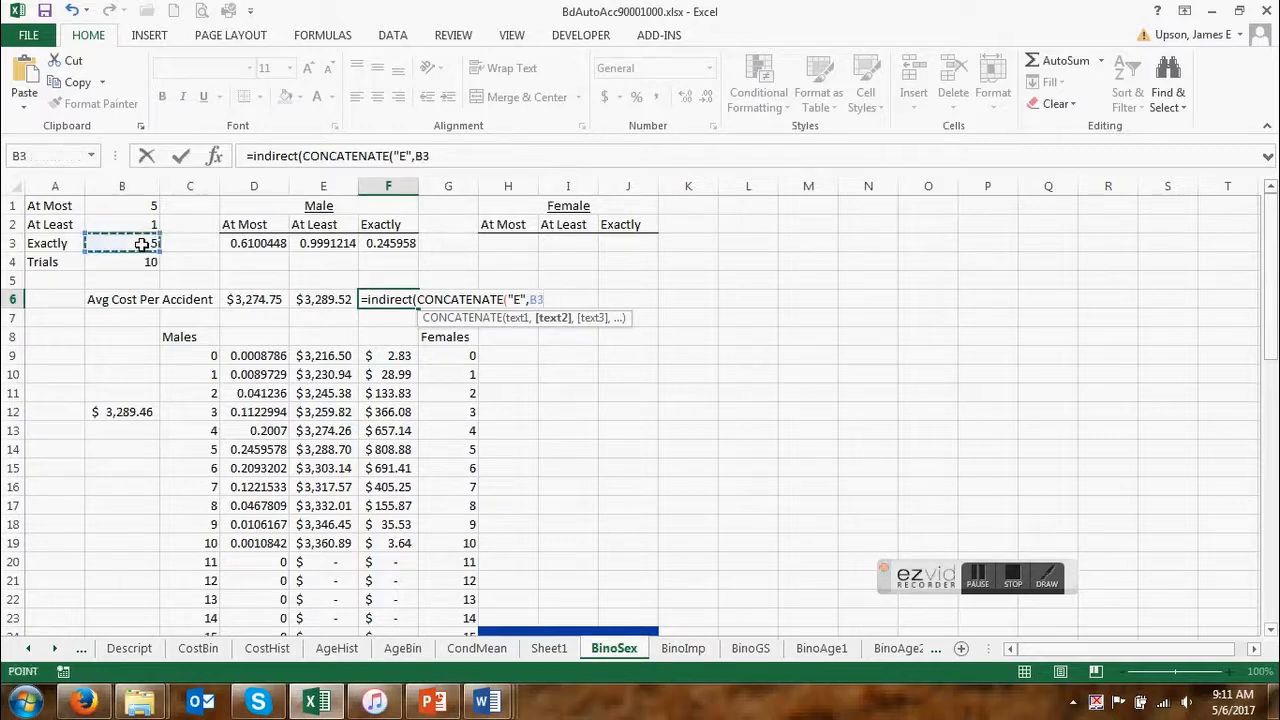
key(F4)
text(+)
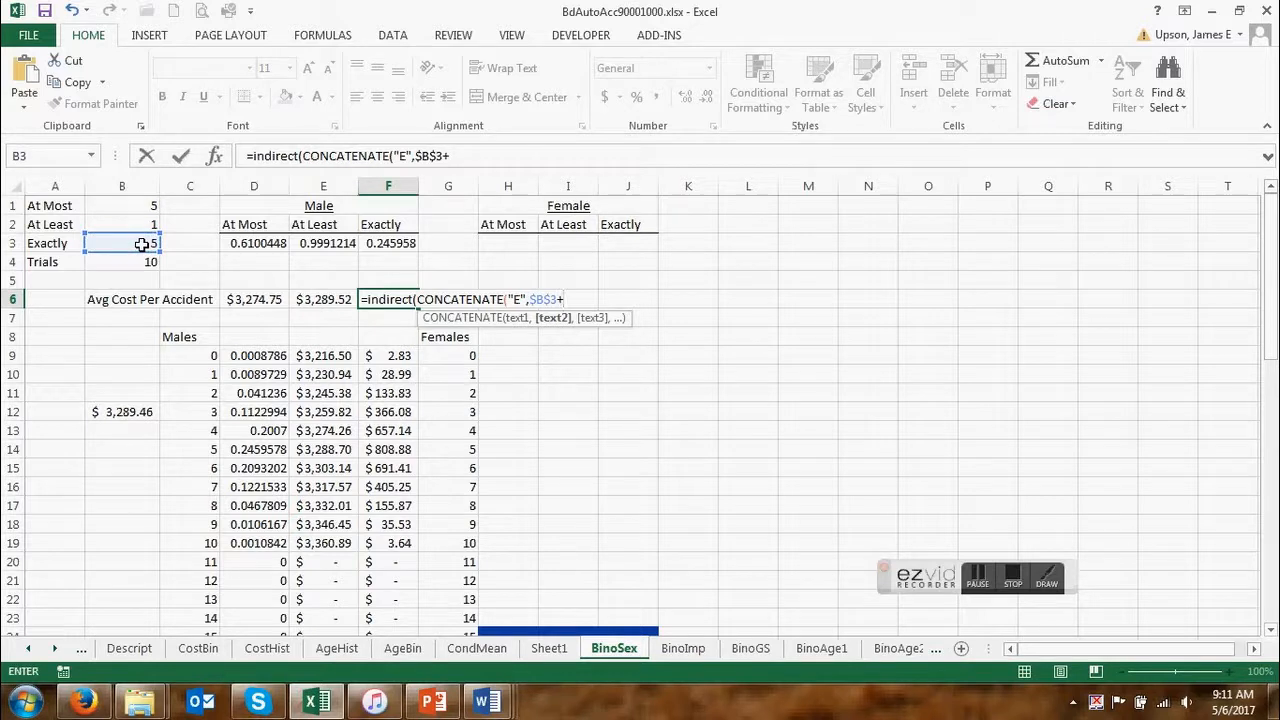
text(9)))
key(Return)
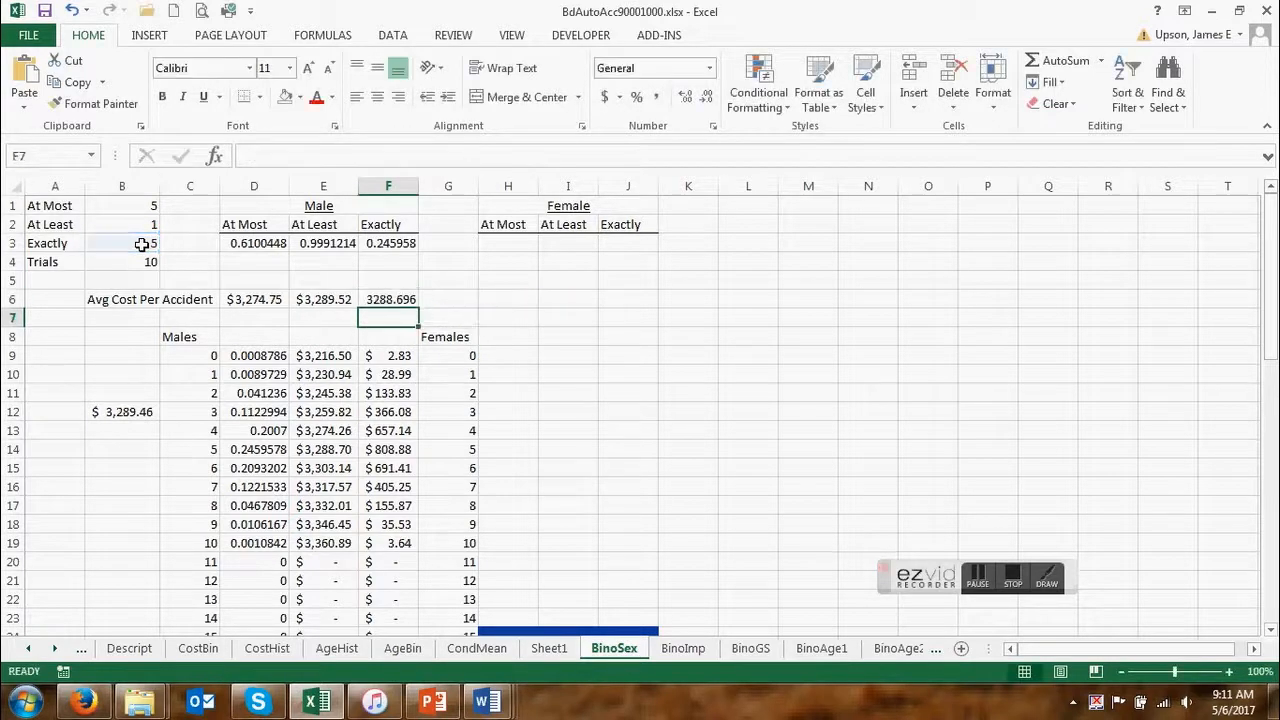
Format the average cost in F6 with the Accounting dollar format.
click(392, 297)
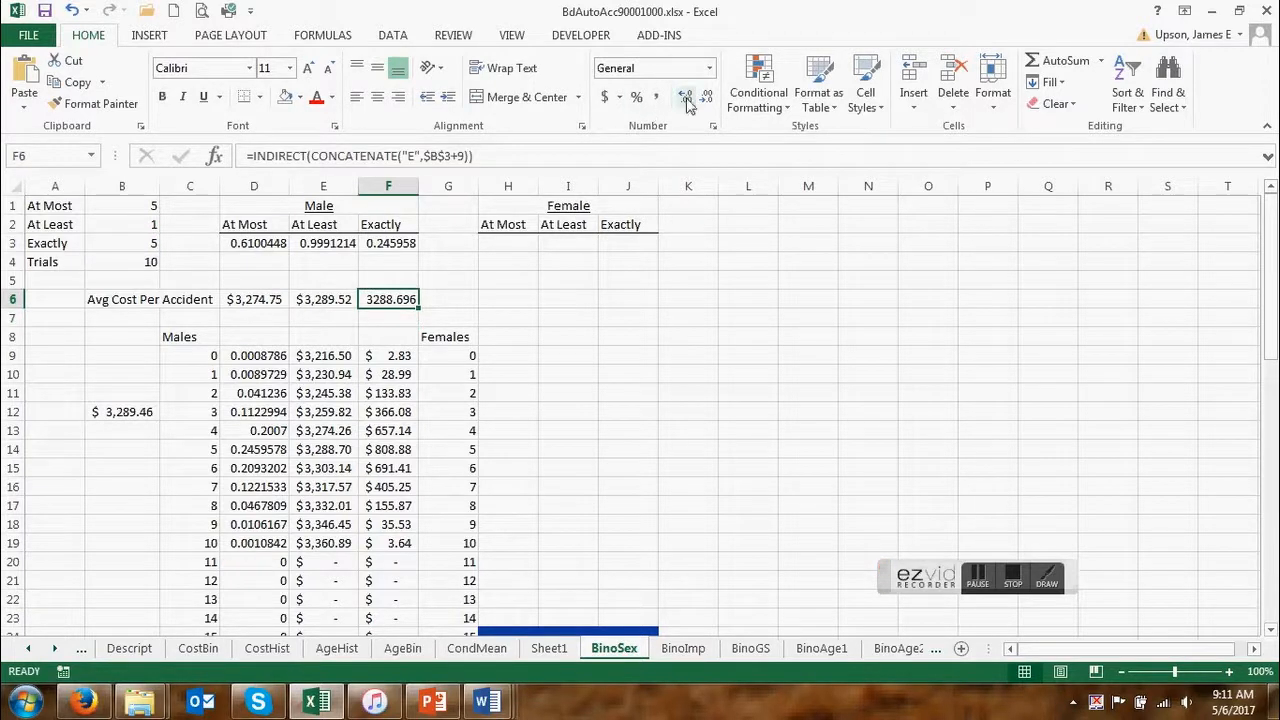
click(605, 97)
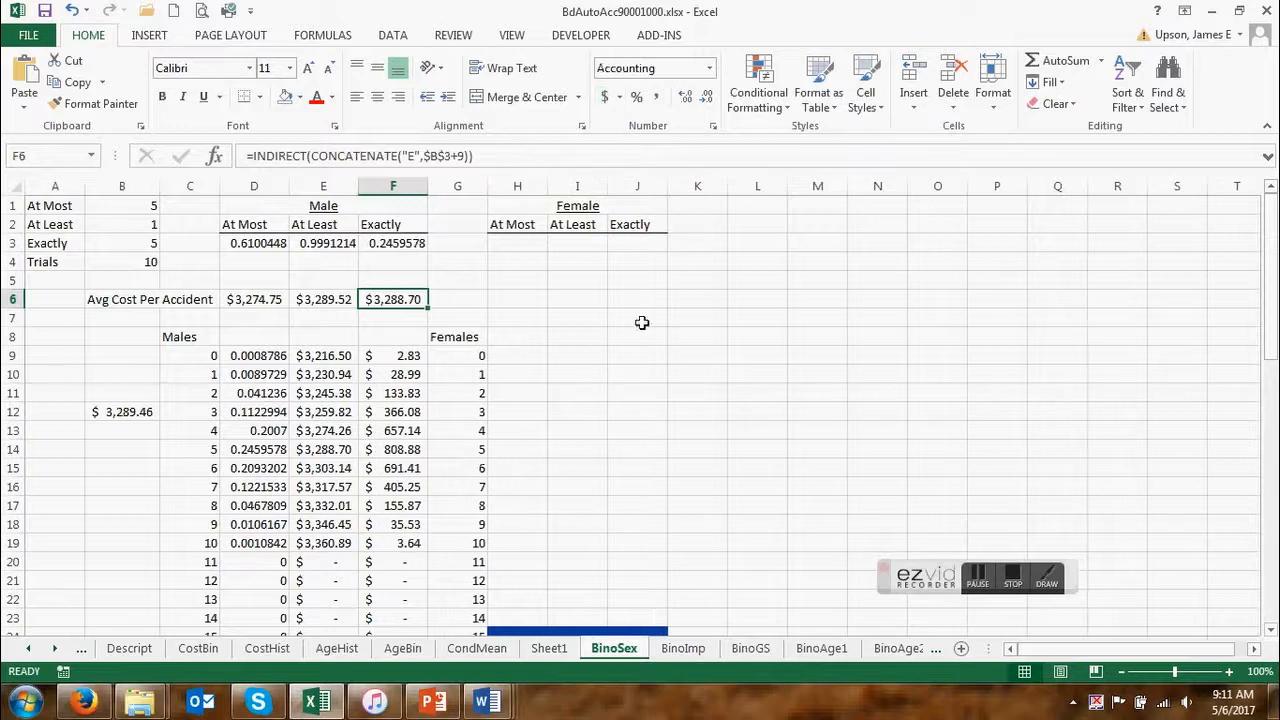
click(672, 375)
Compare the F6 average cost with the male table's cost for 5 accidents in E14.
click(405, 297)
click(211, 449)
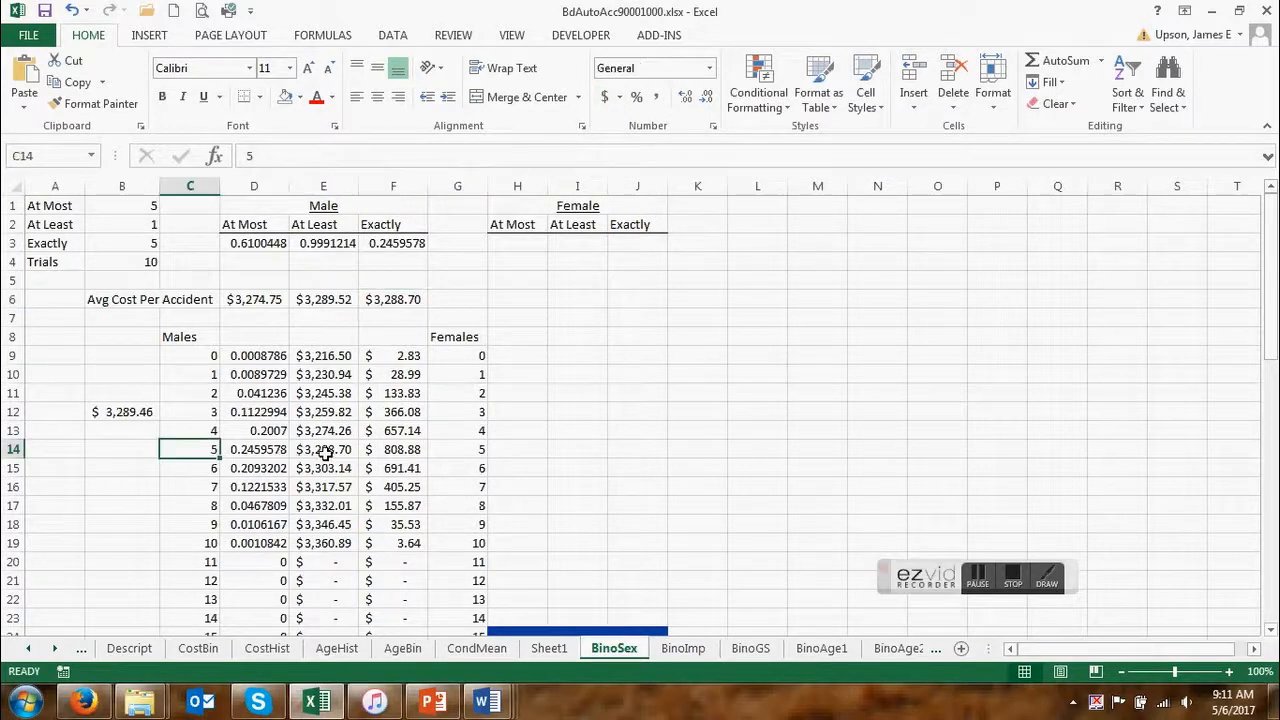
click(323, 449)
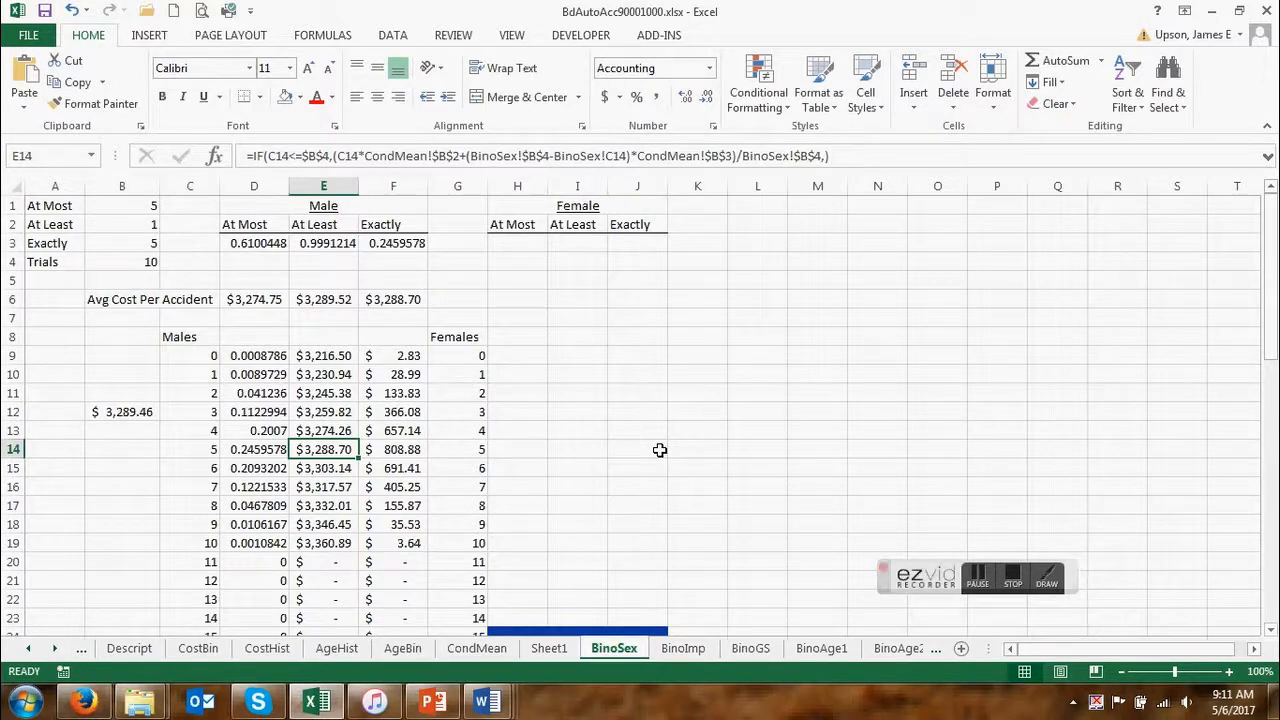
click(410, 299)
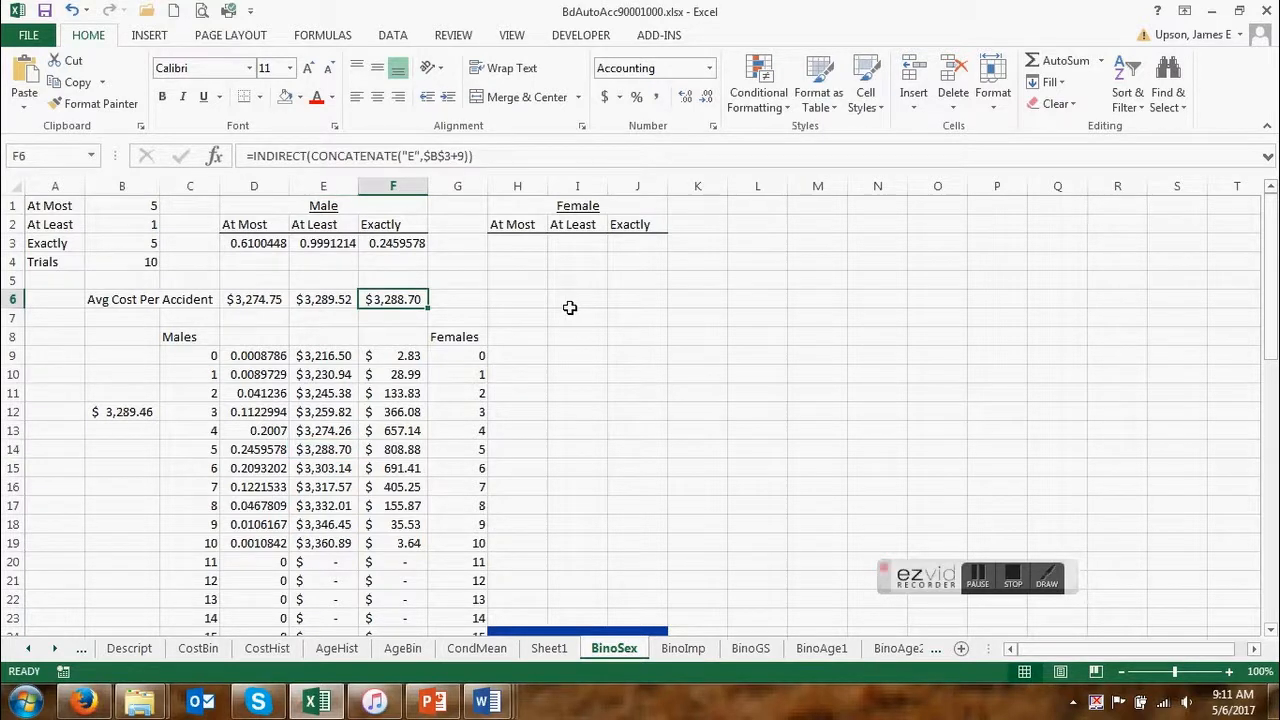